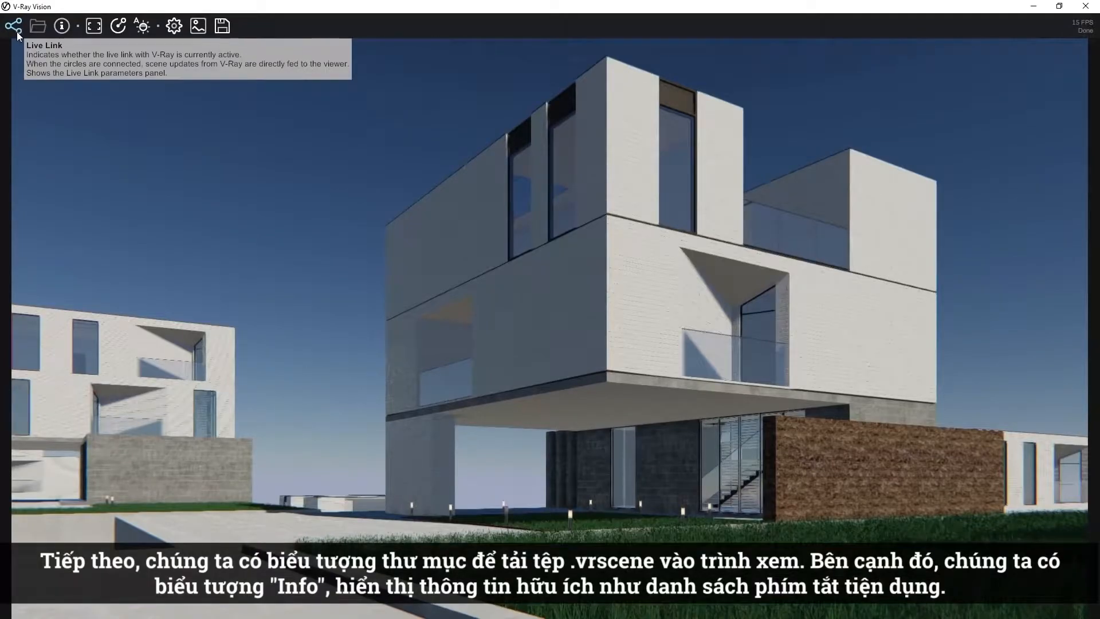
# Review the viewer's shortcut list and try switching the resolution mode between fitting the window and matching the scene aspect.
pyautogui.click(63, 29)
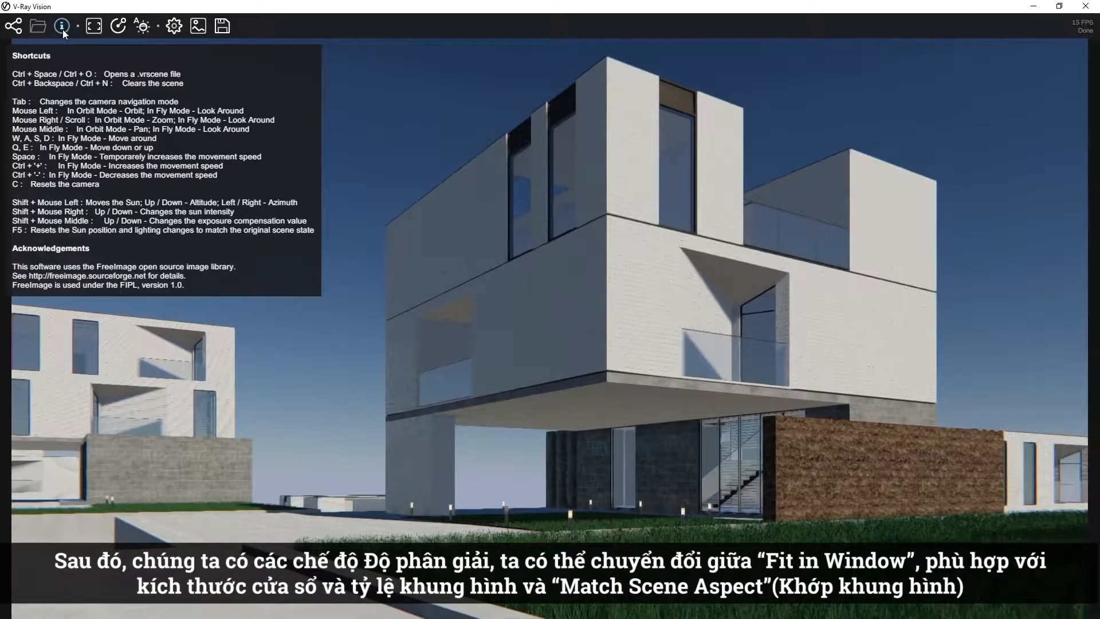
pyautogui.click(63, 29)
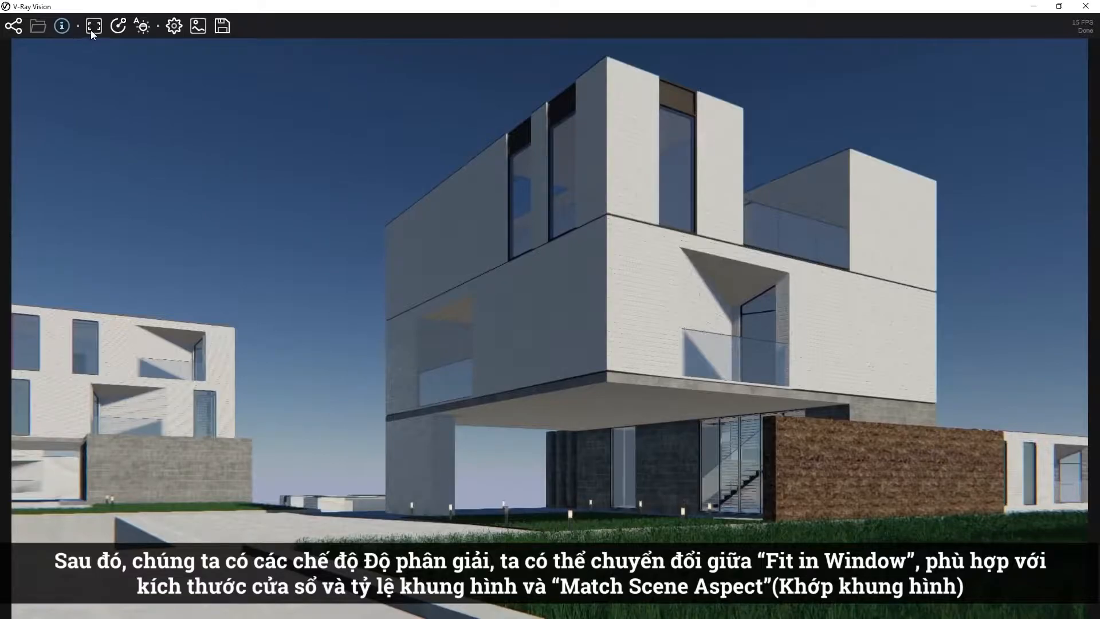
pyautogui.click(92, 26)
pyautogui.click(93, 26)
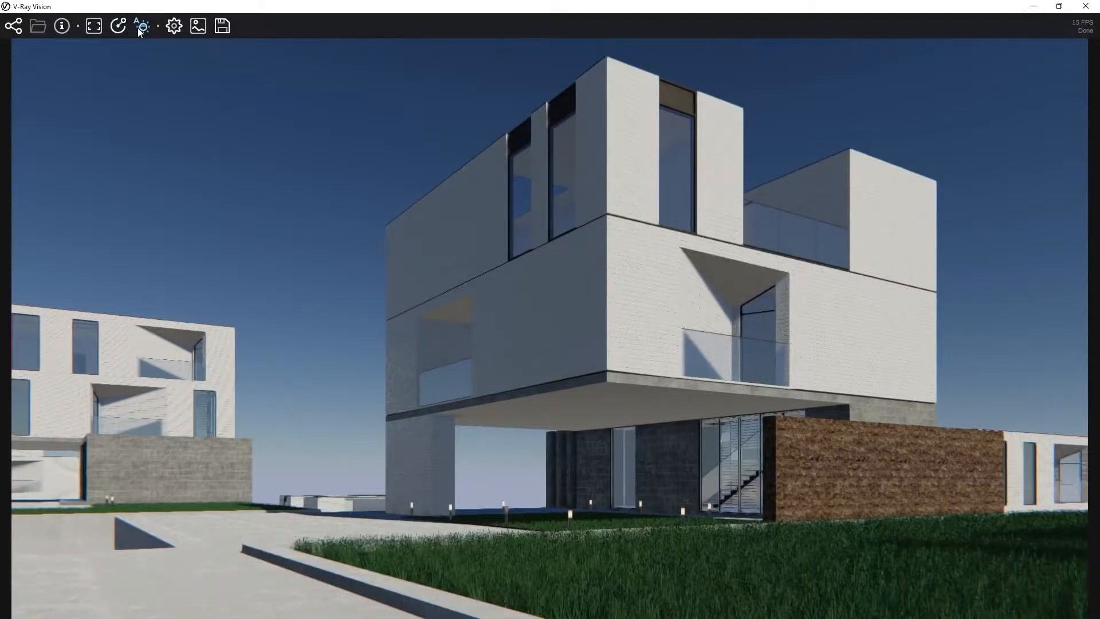
# Examine the viewer's general settings, color corrections and image saving options, closing each one after viewing.
pyautogui.click(174, 29)
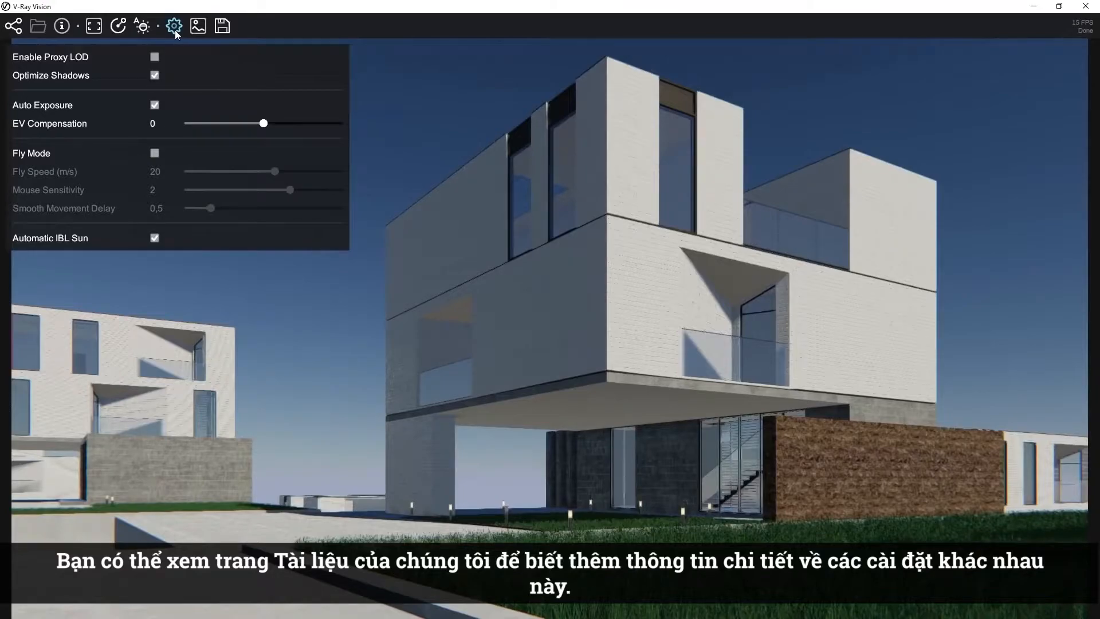
pyautogui.click(175, 31)
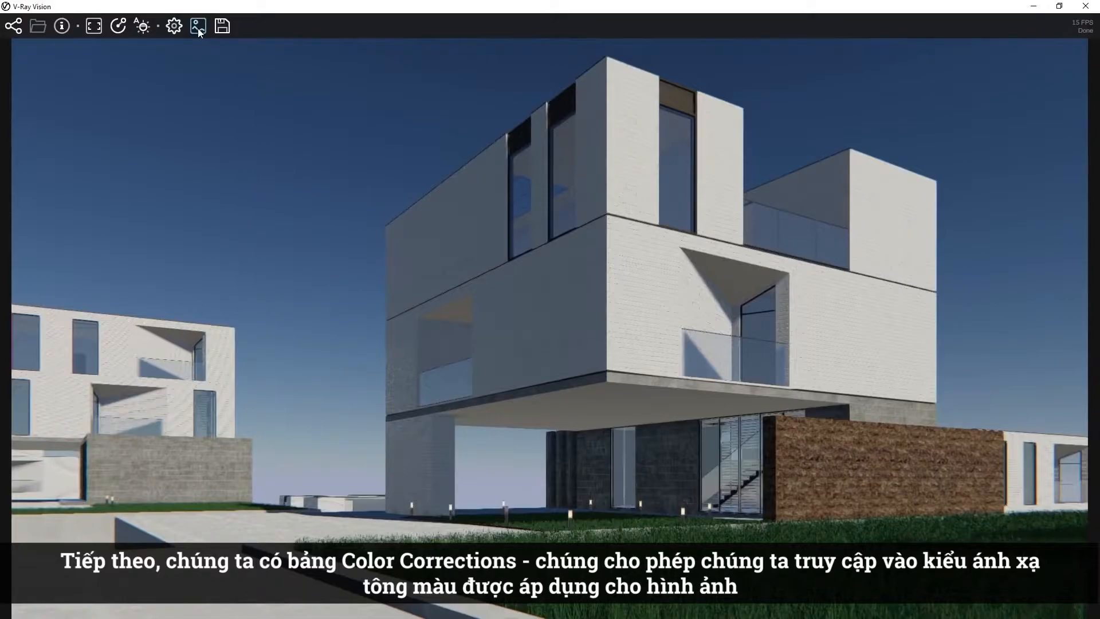
pyautogui.click(198, 28)
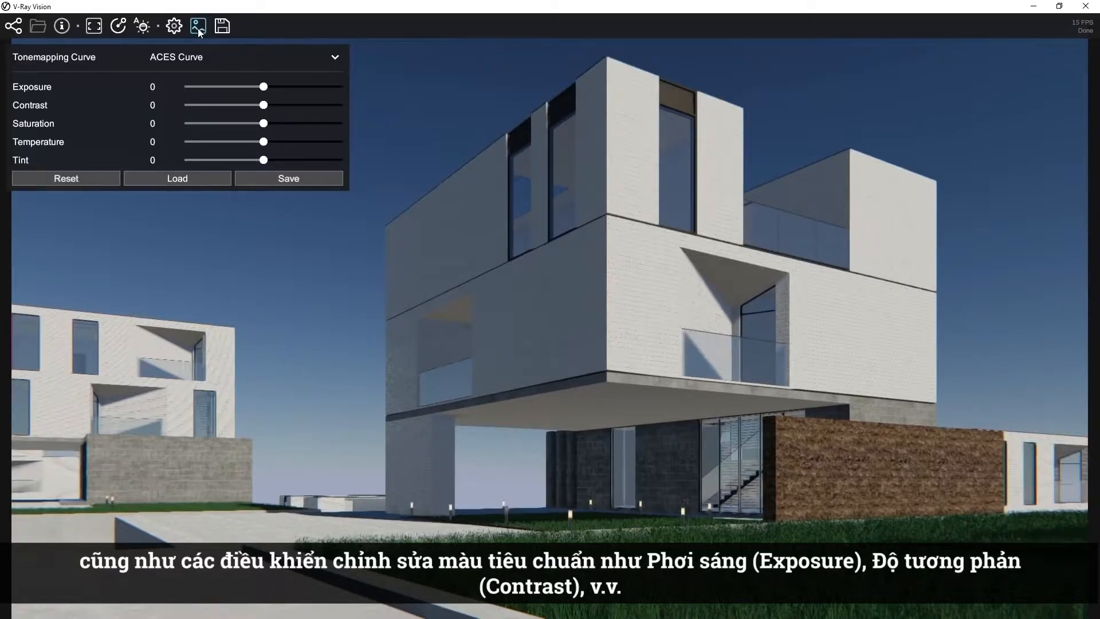
pyautogui.click(197, 29)
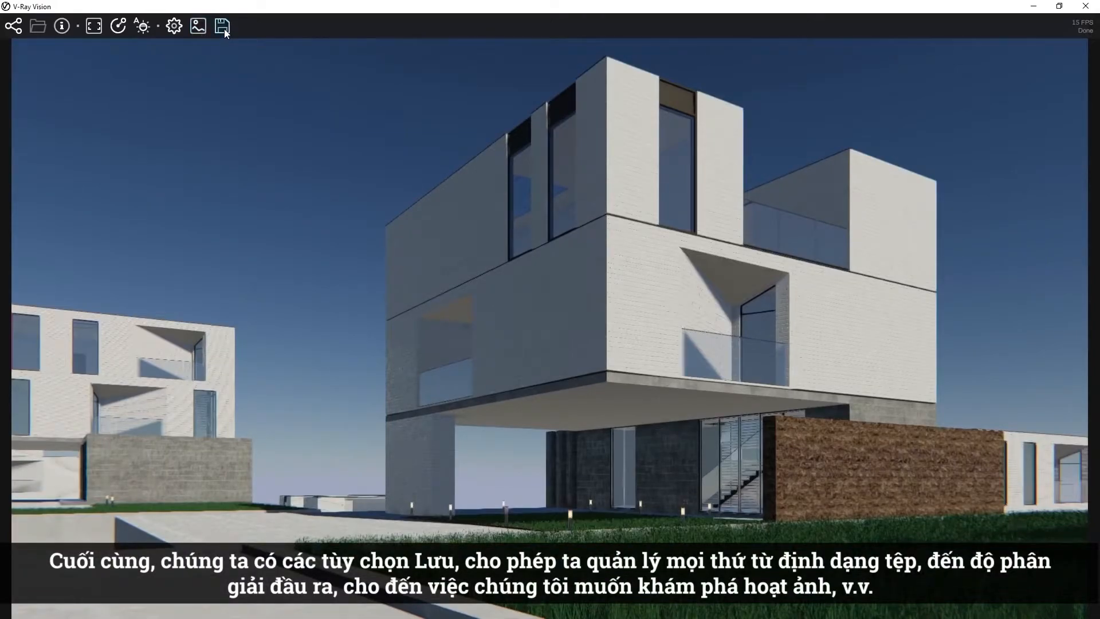
pyautogui.click(225, 29)
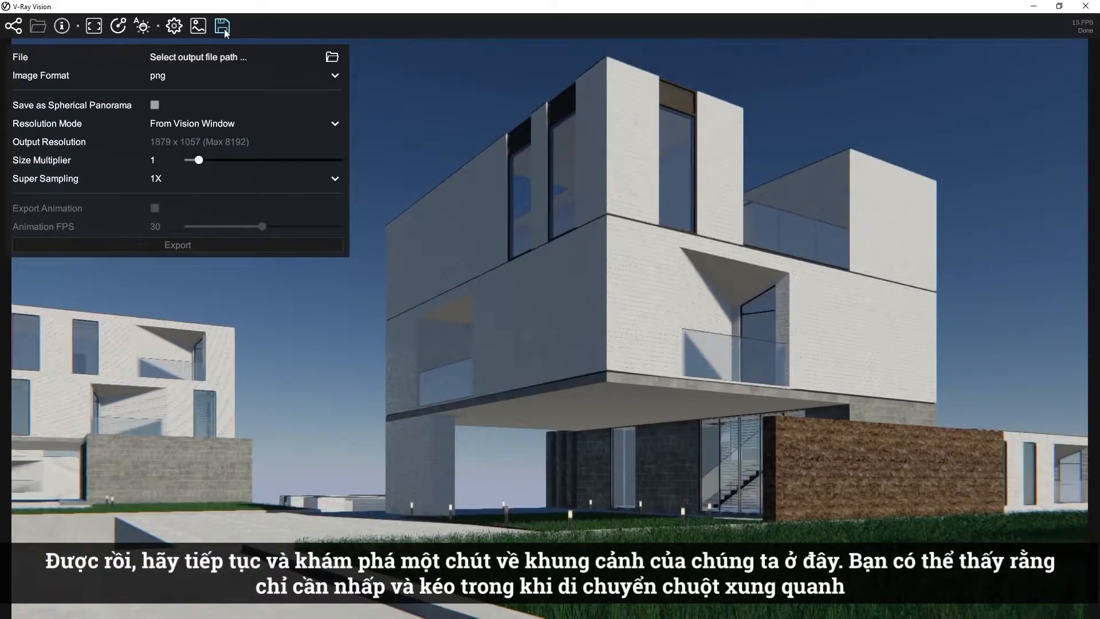
pyautogui.click(225, 31)
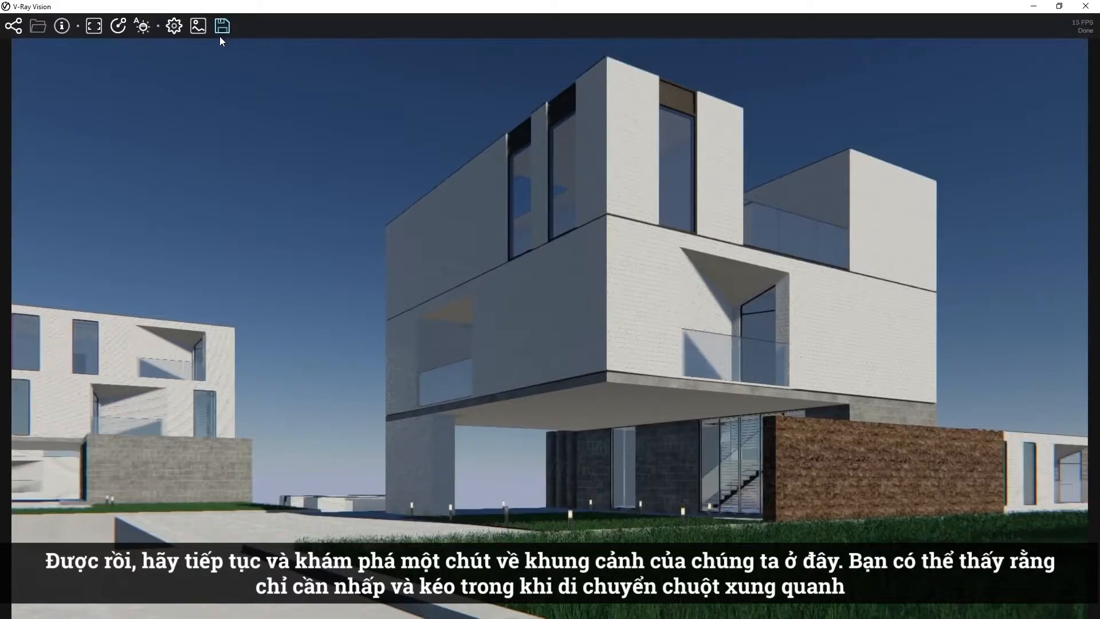
# Explore the house from other angles by orbiting and panning the camera in the viewer.
pyautogui.moveTo(569, 328); pyautogui.dragTo(561, 321)
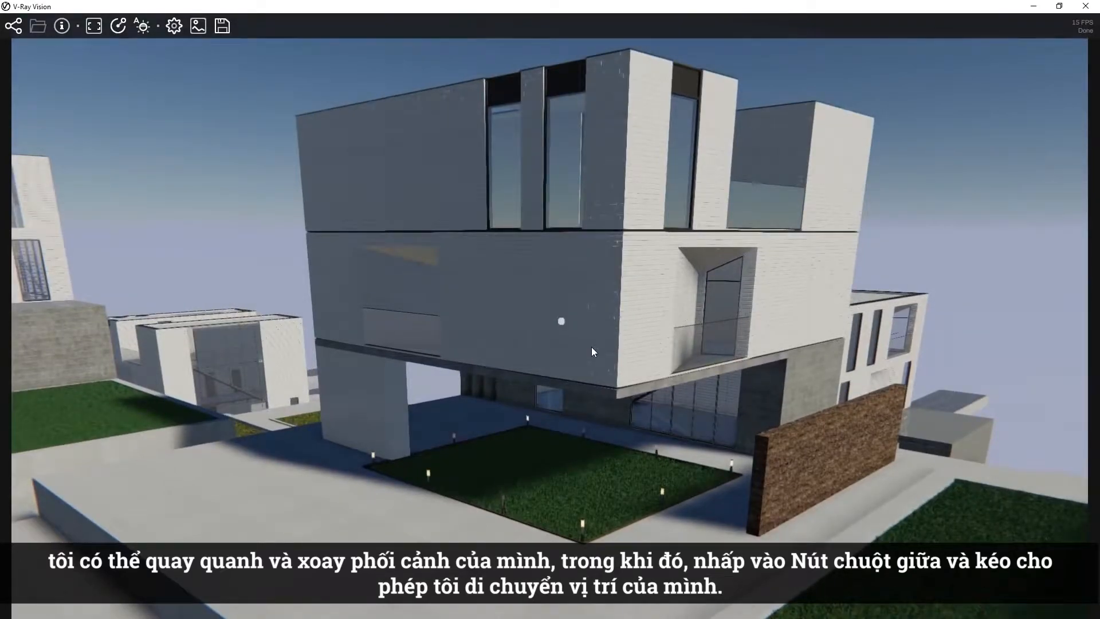
pyautogui.moveTo(591, 346); pyautogui.dragTo(537, 408, button='middle')
pyautogui.moveTo(462, 434); pyautogui.dragTo(462, 434)
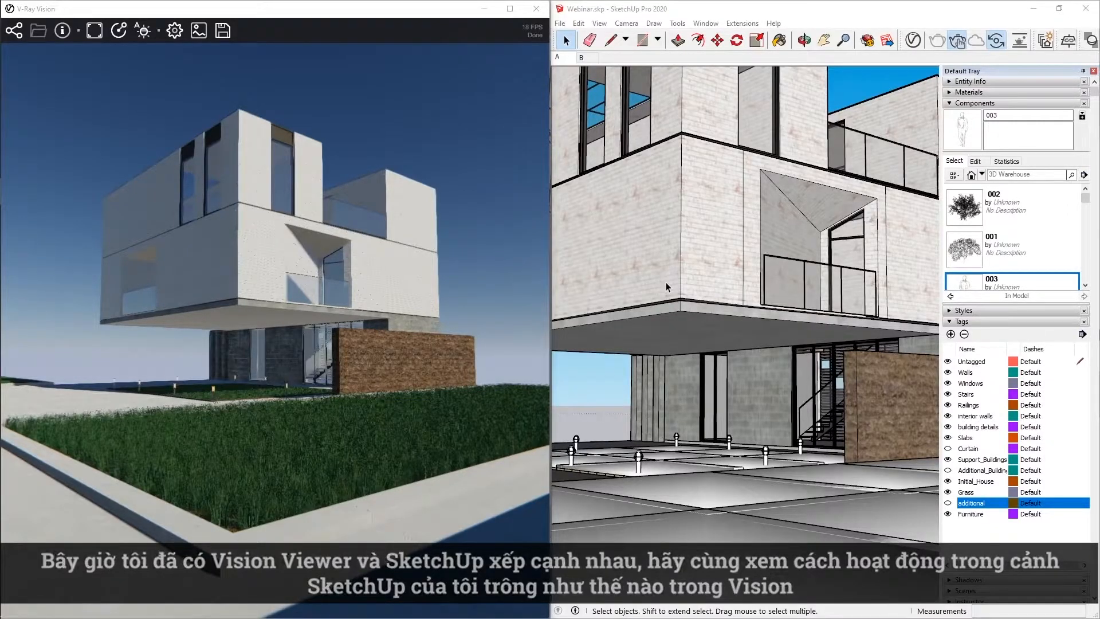
# In SketchUp, draw a long rectangle on the concrete platform, starting at its corner beside the steps.
pyautogui.moveTo(665, 282)
pyautogui.mouseDown(button='middle')
pyautogui.moveTo(915, 395)
pyautogui.moveTo(859, 401)
pyautogui.mouseUp(button='middle')
pyautogui.click(642, 40)
pyautogui.click(593, 420)
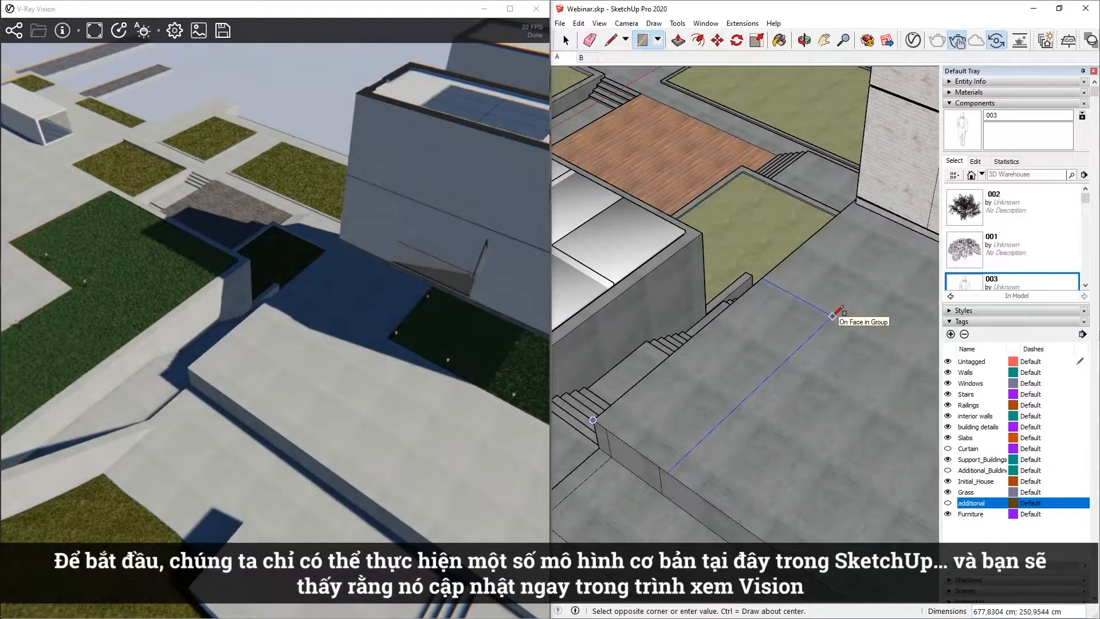
pyautogui.click(929, 307)
pyautogui.moveTo(754, 457); pyautogui.dragTo(673, 410, button='middle')
pyautogui.press('space')
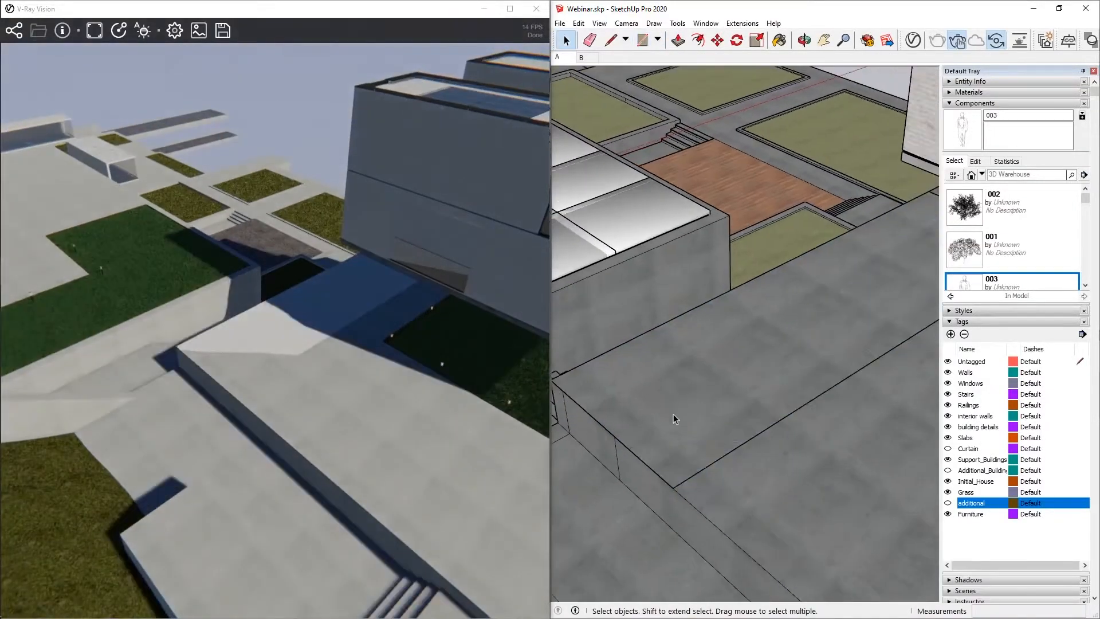
# Push/Pull the rectangle upward about 307.5 cm to form a box.
pyautogui.press('p')
pyautogui.click(680, 420)
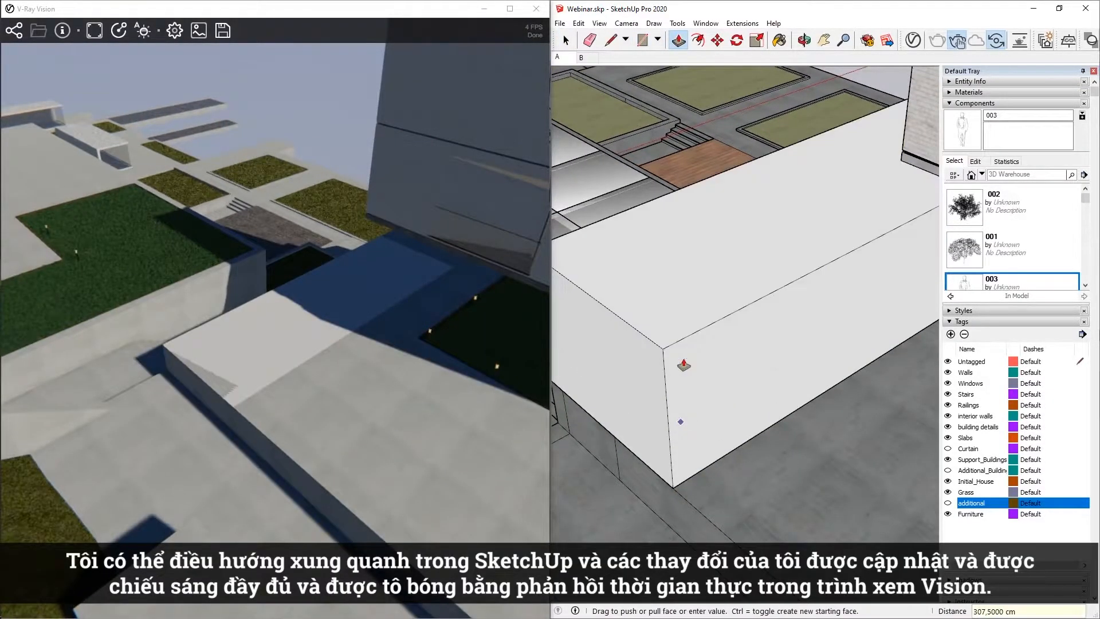
pyautogui.click(681, 367)
pyautogui.scroll(4, 626, 380)
pyautogui.press('space')
# Offset the box's end face inward and move the inner outline's edge towards the side that gets opened.
pyautogui.click(698, 40)
pyautogui.click(630, 321)
pyautogui.click(621, 396)
pyautogui.press('space')
pyautogui.moveTo(672, 379)
pyautogui.mouseDown(button='middle')
pyautogui.moveTo(699, 368)
pyautogui.moveTo(696, 344)
pyautogui.mouseUp(button='middle')
pyautogui.press('m')
pyautogui.click(681, 343)
pyautogui.click(700, 349)
pyautogui.press('space')
# Push the inner end face back 1232 cm to hollow out the box, leaving a roof, one side wall and a floor.
pyautogui.click(675, 382)
pyautogui.moveTo(675, 383)
pyautogui.keyDown('shift'); pyautogui.mouseDown(button='middle')
pyautogui.moveTo(665, 411)
pyautogui.moveTo(648, 373)
pyautogui.moveTo(768, 231)
pyautogui.mouseUp(button='middle'); pyautogui.keyUp('shift')
pyautogui.press('p')
pyautogui.click(659, 364)
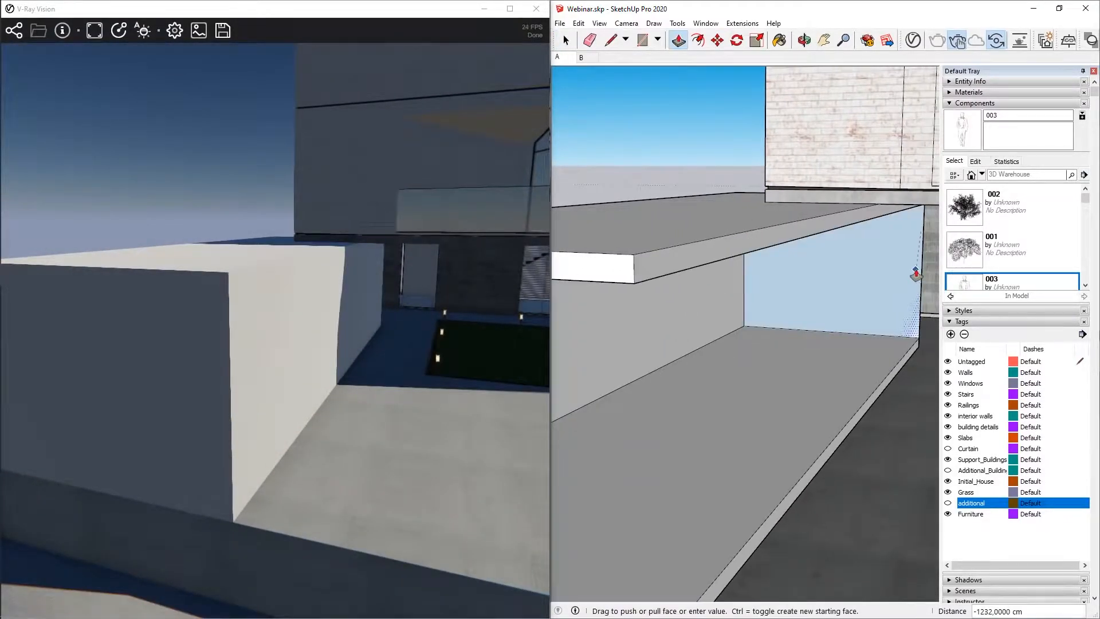
pyautogui.click(916, 273)
pyautogui.press('space')
# Select all of the hollowed box's geometry and make it a group.
pyautogui.moveTo(766, 272)
pyautogui.mouseDown(button='middle')
pyautogui.moveTo(816, 489)
pyautogui.moveTo(771, 435)
pyautogui.moveTo(731, 304)
pyautogui.mouseUp(button='middle')
pyautogui.scroll(-2, 816, 488)
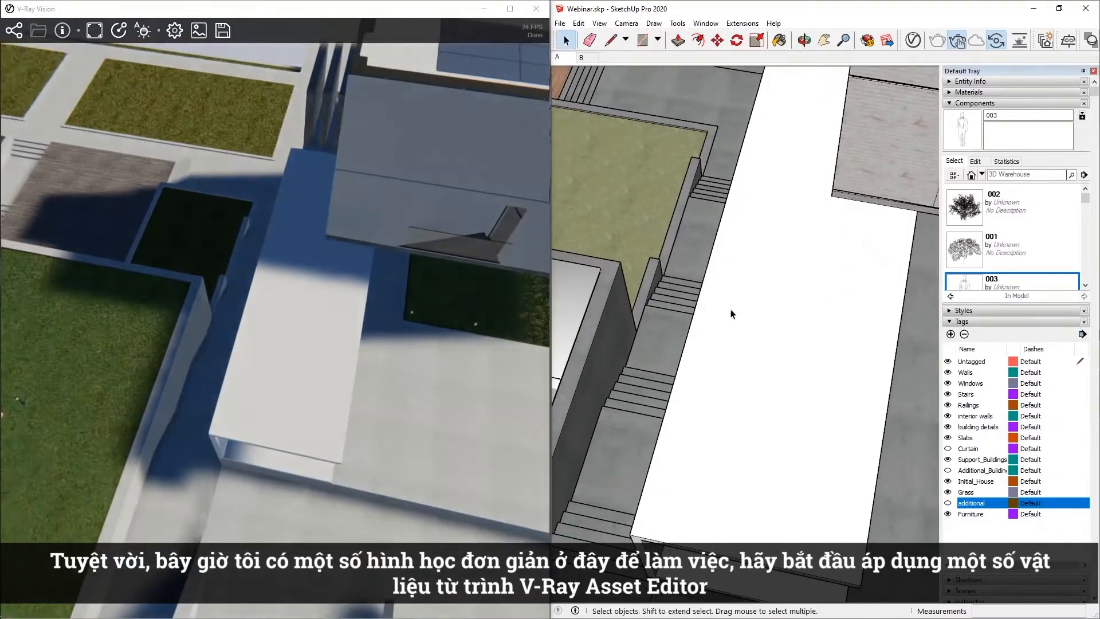
pyautogui.scroll(-1, 731, 305)
pyautogui.moveTo(688, 410); pyautogui.dragTo(631, 222, button='middle')
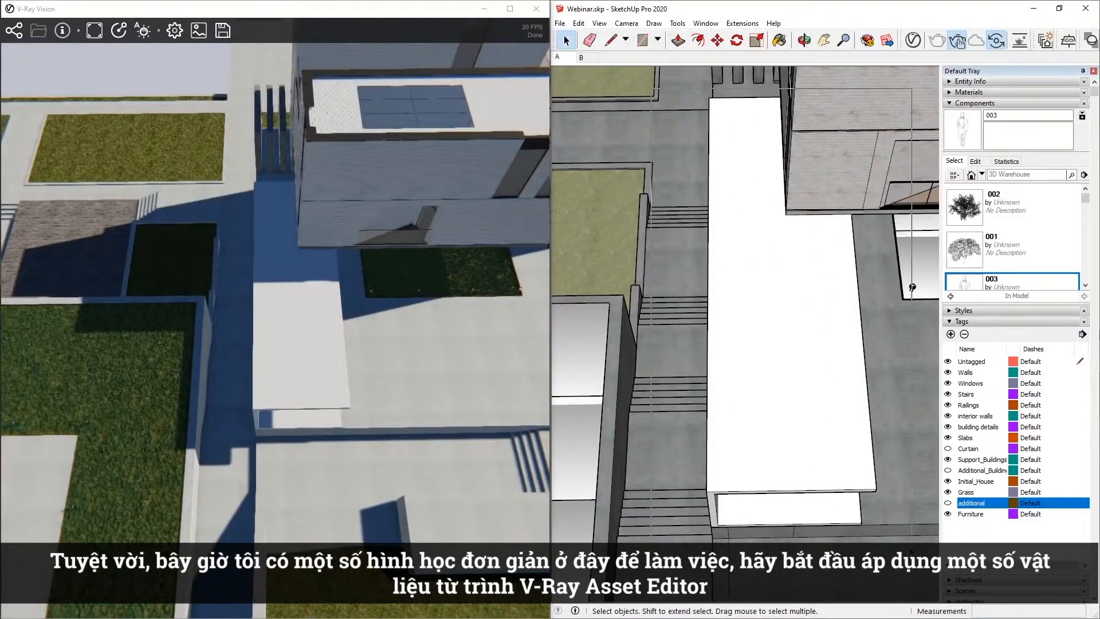
pyautogui.tripleClick(802, 459)
pyautogui.rightClick(804, 458)
pyautogui.click(832, 481)
# Apply the Bricks_Concrete_F02_2m material from the V-Ray Asset Editor to the selected group.
pyautogui.scroll(2, 822, 486)
pyautogui.moveTo(816, 487)
pyautogui.mouseDown(button='middle')
pyautogui.moveTo(749, 458)
pyautogui.moveTo(712, 349)
pyautogui.moveTo(746, 350)
pyautogui.mouseUp(button='middle')
pyautogui.moveTo(746, 351); pyautogui.dragTo(753, 315, button='middle')
pyautogui.scroll(3, 772, 369)
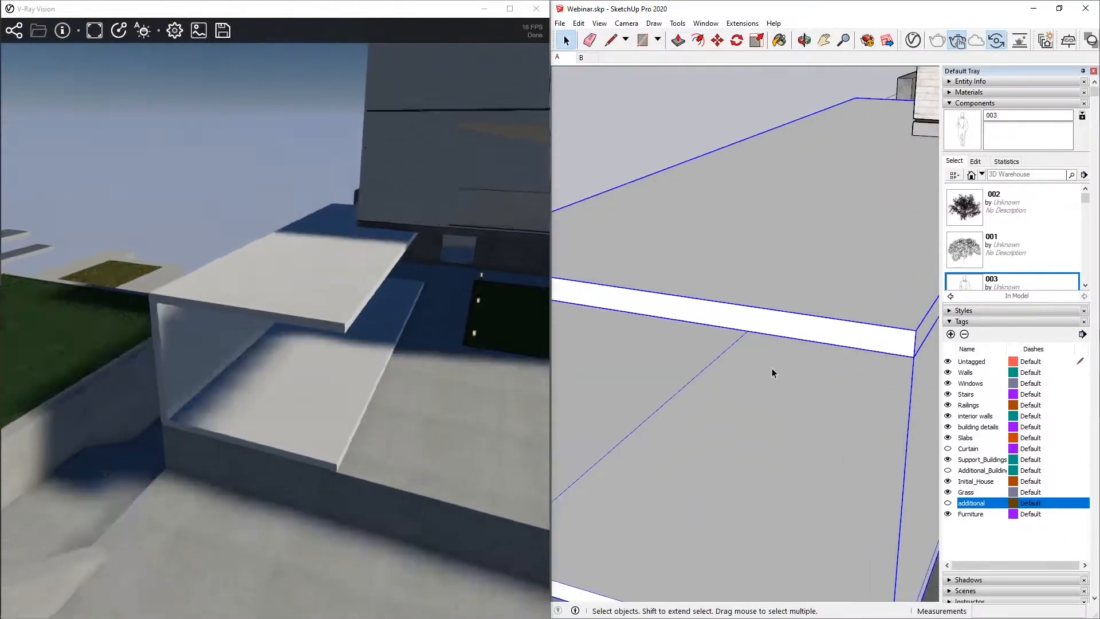
pyautogui.click(913, 40)
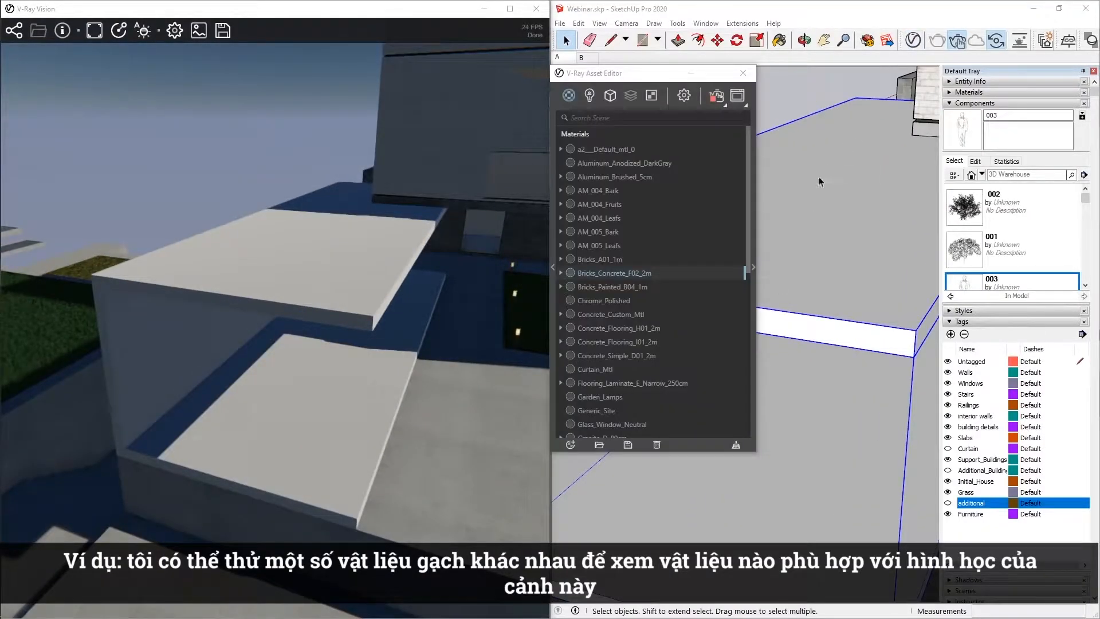
pyautogui.rightClick(645, 274)
pyautogui.click(661, 297)
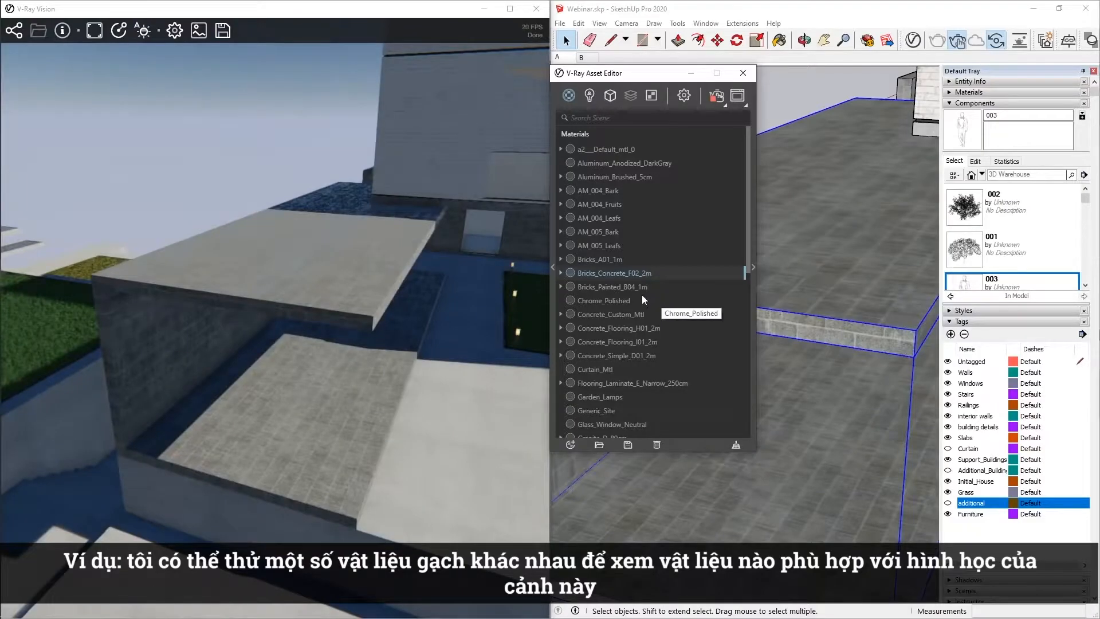
# Apply the Bricks_Painted_B04_1m material to the selected group instead and close the V-Ray Asset Editor.
pyautogui.rightClick(635, 286)
pyautogui.click(653, 311)
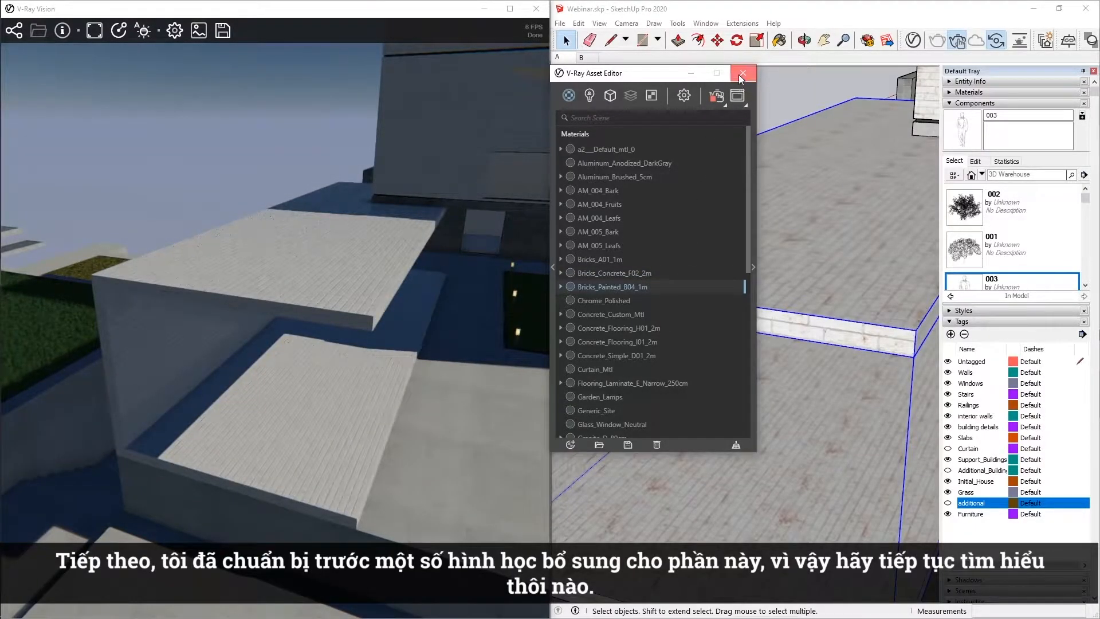
pyautogui.click(740, 77)
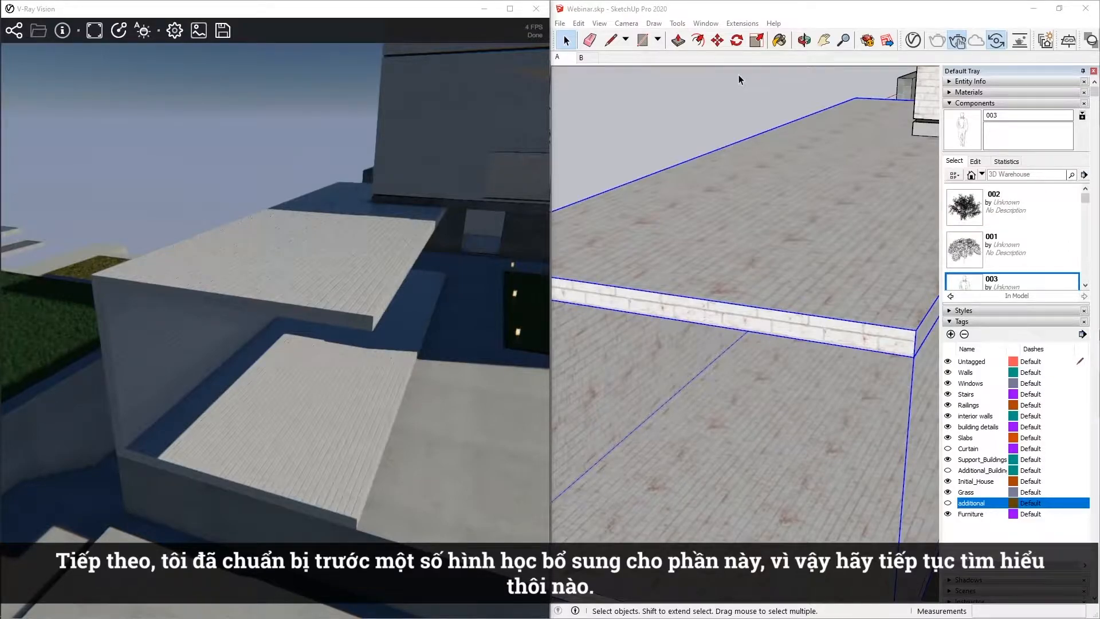
# Show the prepared geometry on the "additional" tag.
pyautogui.click(948, 503)
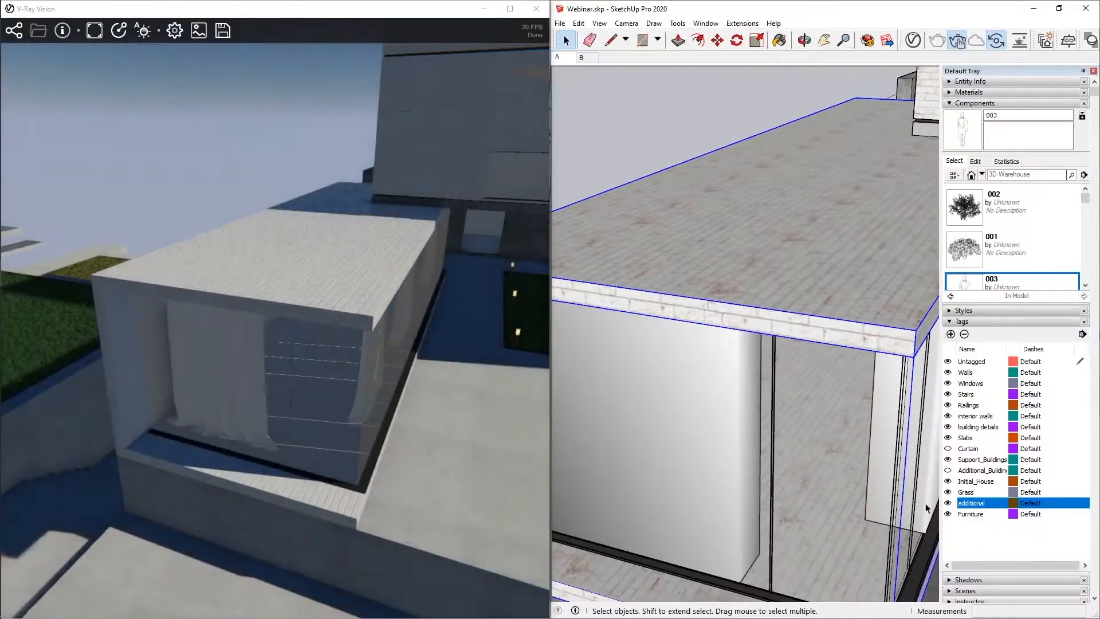
pyautogui.moveTo(926, 508); pyautogui.dragTo(571, 394, button='middle')
pyautogui.keyDown('shift'); pyautogui.moveTo(739, 393); pyautogui.dragTo(515, 356, button='middle'); pyautogui.keyUp('shift')
pyautogui.moveTo(674, 419)
pyautogui.mouseDown(button='middle')
pyautogui.moveTo(842, 439)
pyautogui.moveTo(324, 420)
pyautogui.mouseUp(button='middle')
# Place the 002 tree component on the lawn in front of the brick wall.
pyautogui.moveTo(596, 401)
pyautogui.mouseDown(button='middle')
pyautogui.moveTo(624, 388)
pyautogui.moveTo(508, 368)
pyautogui.mouseUp(button='middle')
pyautogui.scroll(5, 864, 330)
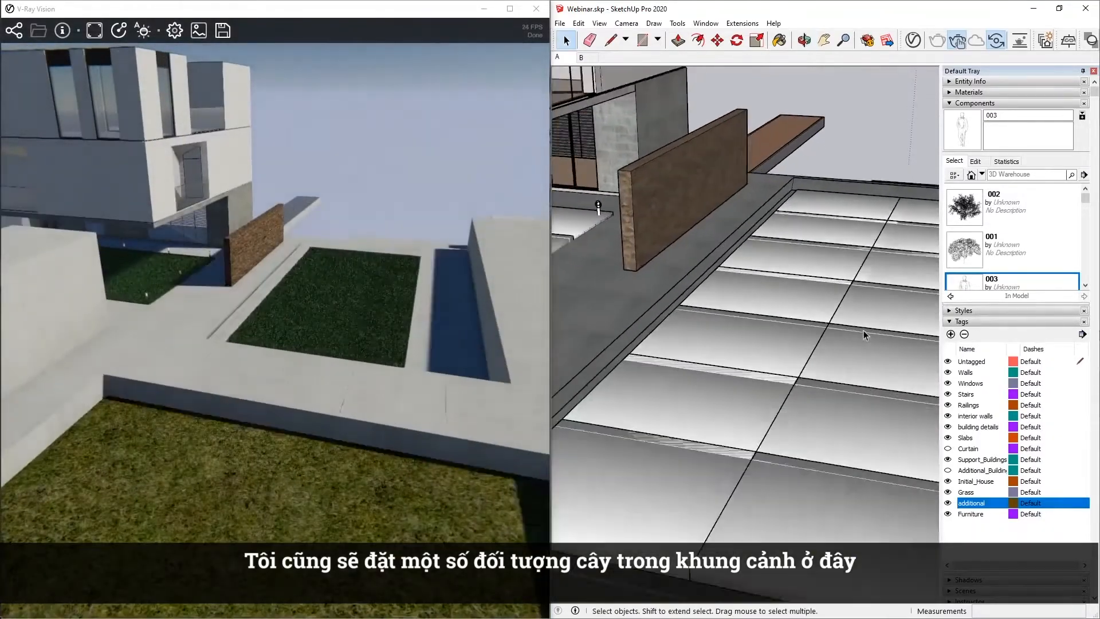
pyautogui.moveTo(760, 434); pyautogui.dragTo(1017, 519, button='middle')
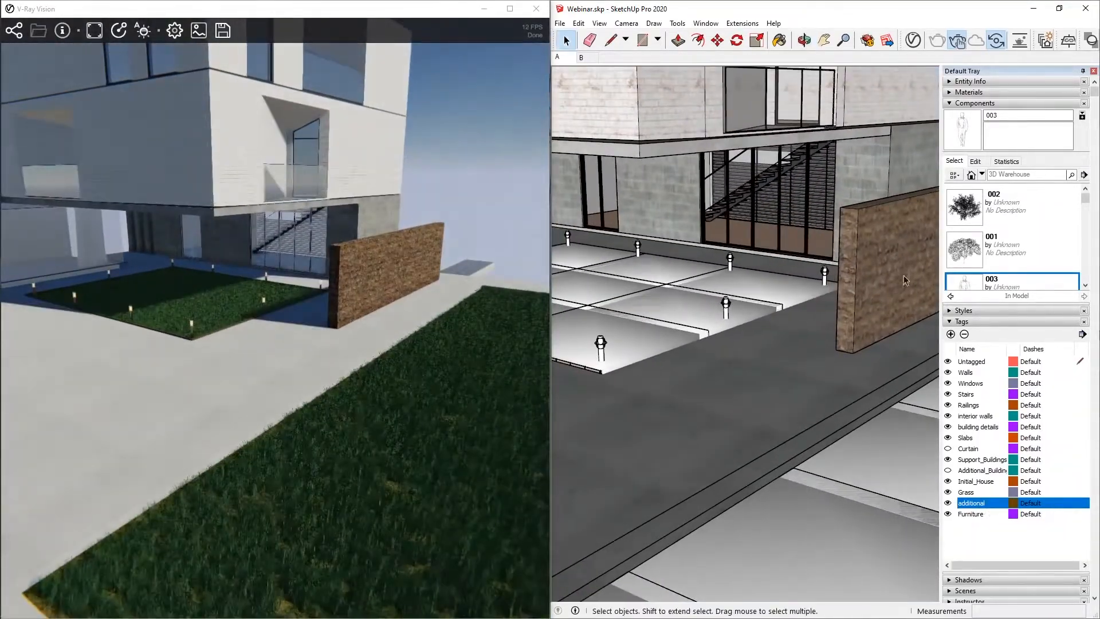
pyautogui.click(968, 208)
pyautogui.click(903, 436)
pyautogui.press('space')
# Place the 001 plant component on the lawn next to the first tree.
pyautogui.moveTo(895, 465)
pyautogui.mouseDown(button='middle')
pyautogui.moveTo(796, 475)
pyautogui.moveTo(825, 458)
pyautogui.mouseUp(button='middle')
pyautogui.click(964, 249)
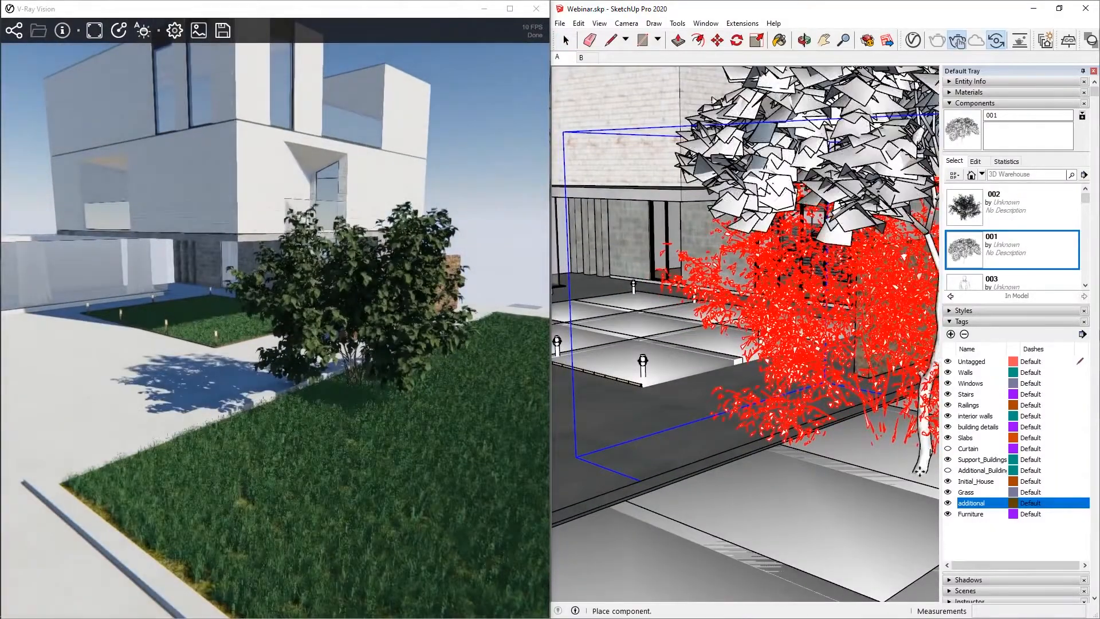
pyautogui.click(912, 481)
pyautogui.press('space')
pyautogui.moveTo(912, 481); pyautogui.dragTo(801, 383, button='middle')
pyautogui.press('space')
# Place the 003 person component on the pavement beside the garden lamps in front of the house.
pyautogui.click(990, 280)
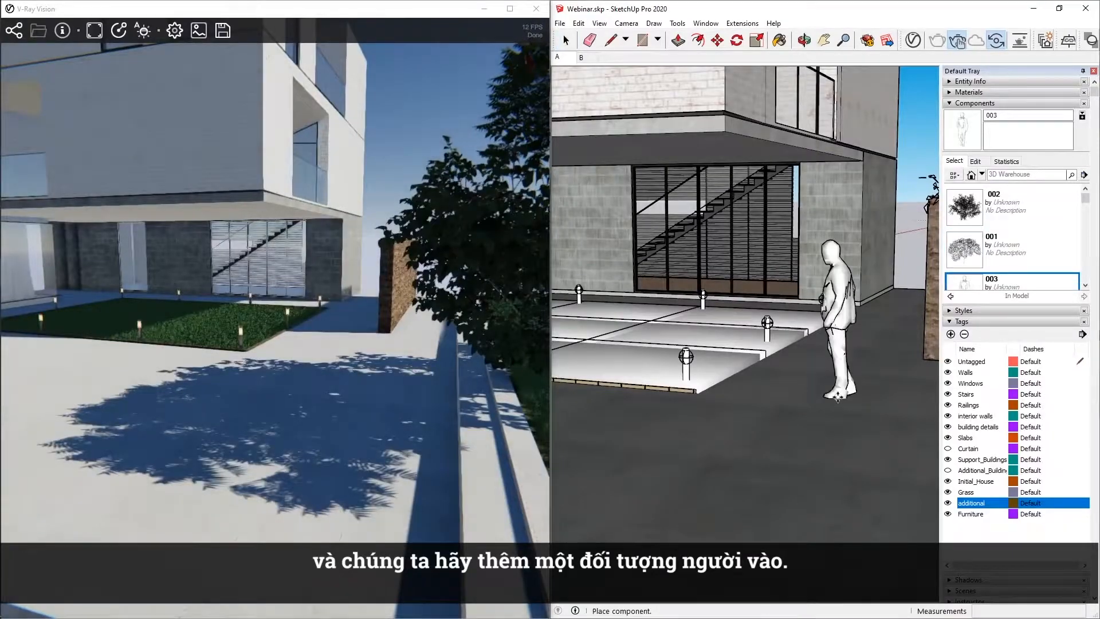
pyautogui.click(837, 397)
pyautogui.press('space')
pyautogui.moveTo(921, 447)
pyautogui.mouseDown()
pyautogui.moveTo(785, 454)
pyautogui.moveTo(981, 437)
pyautogui.mouseUp()
pyautogui.moveTo(980, 437); pyautogui.dragTo(994, 439, button='middle')
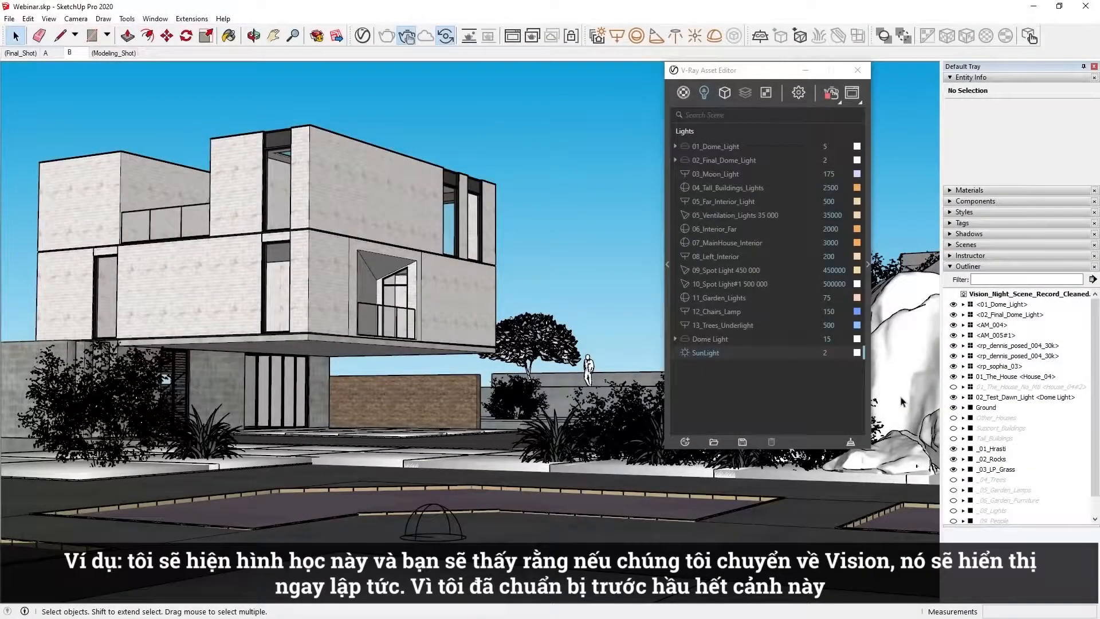
# Unhide Other_Houses, Support_Buildings, Tall_Buildings, _04_Trees, _05_Garden_Lamps and _06_Garden_Furniture in the model outline.
pyautogui.click(953, 419)
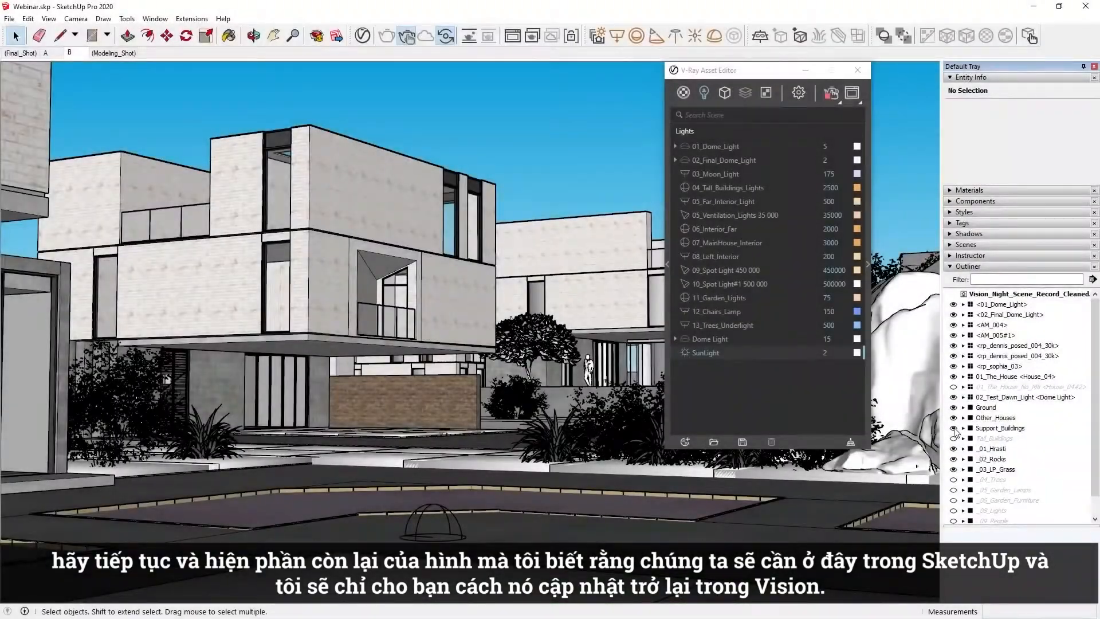
pyautogui.click(953, 438)
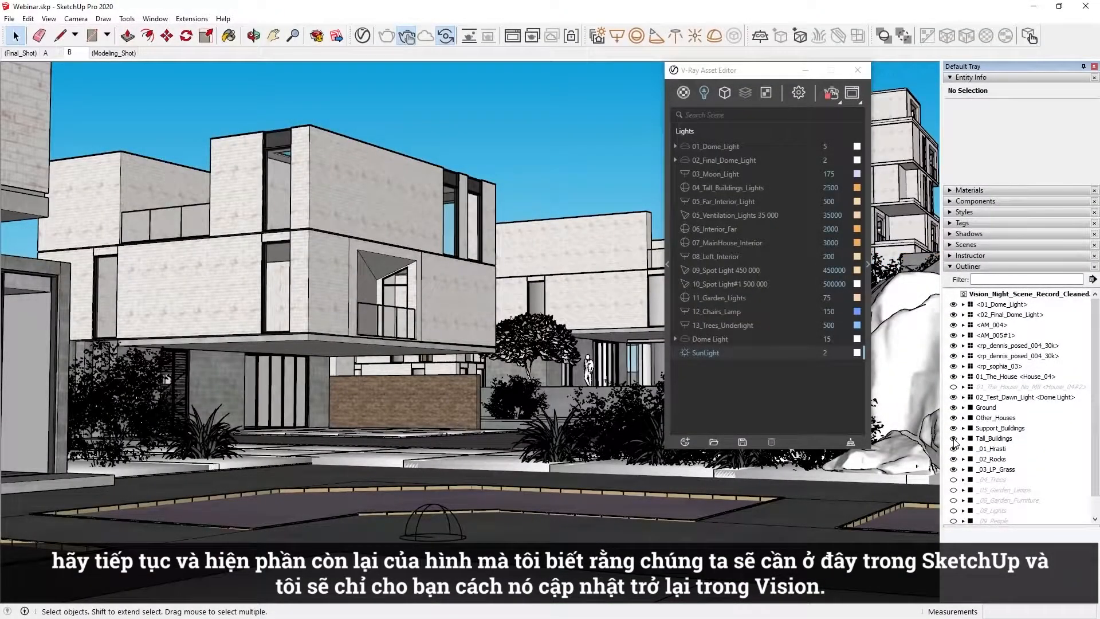
pyautogui.click(953, 480)
pyautogui.click(954, 489)
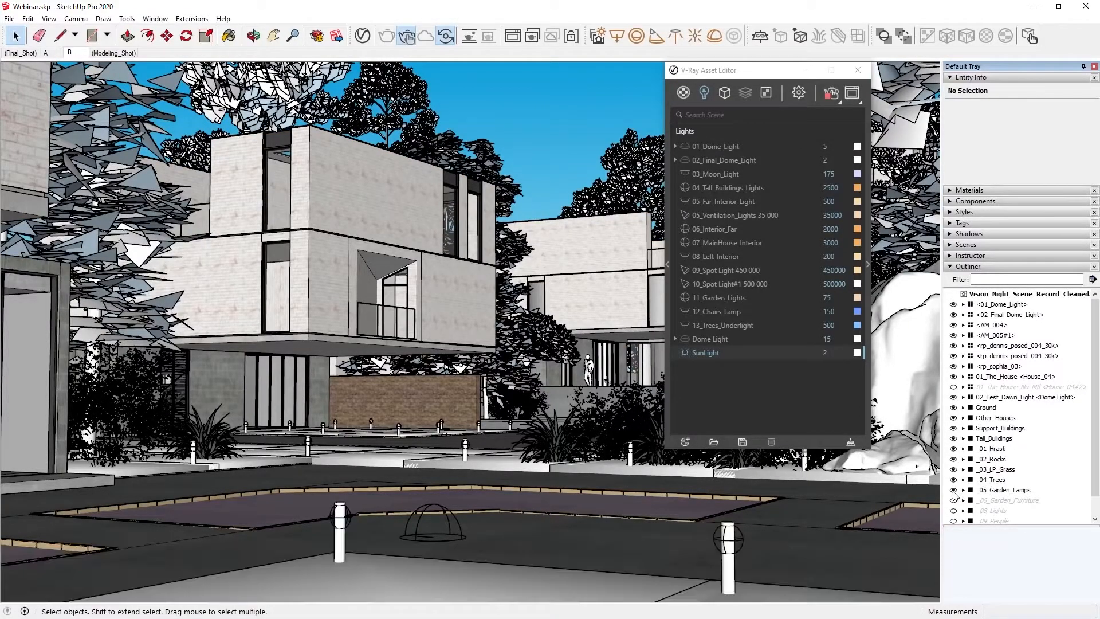
pyautogui.click(953, 500)
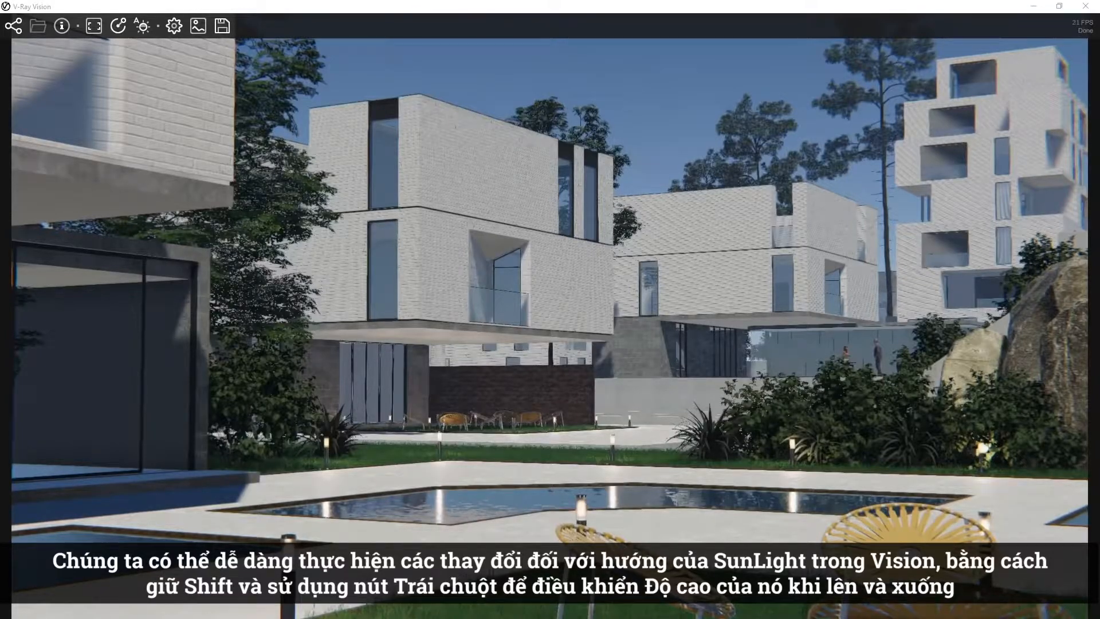
# Switch to the Vision viewer and adjust the SunLight's direction to change the shadows on the houses.
pyautogui.keyDown('shift'); pyautogui.moveTo(550, 309); pyautogui.dragTo(459, 310); pyautogui.keyUp('shift')
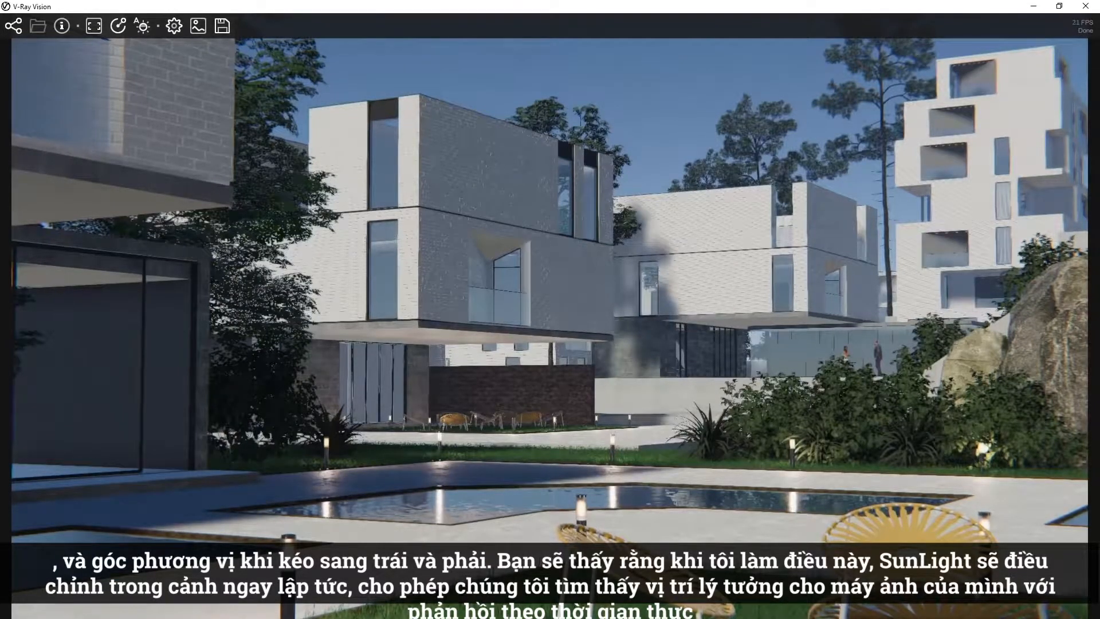
pyautogui.keyDown('shift'); pyautogui.moveTo(550, 310); pyautogui.dragTo(415, 309); pyautogui.keyUp('shift')
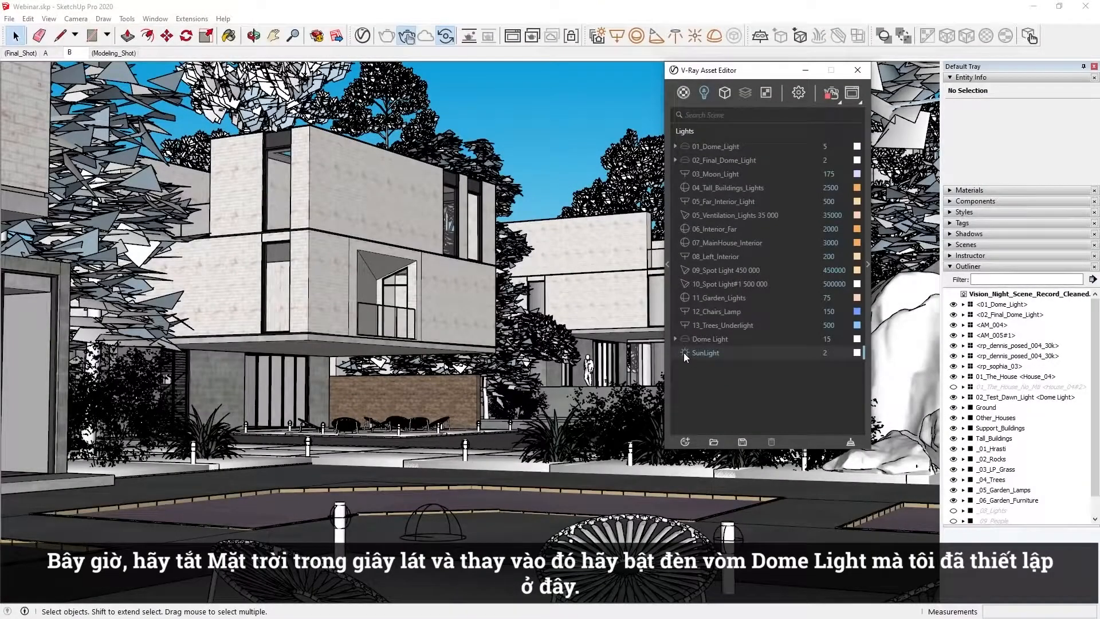
# Select the 01_Dome_Light in the V-Ray Asset Editor and turn it on.
pyautogui.click(710, 146)
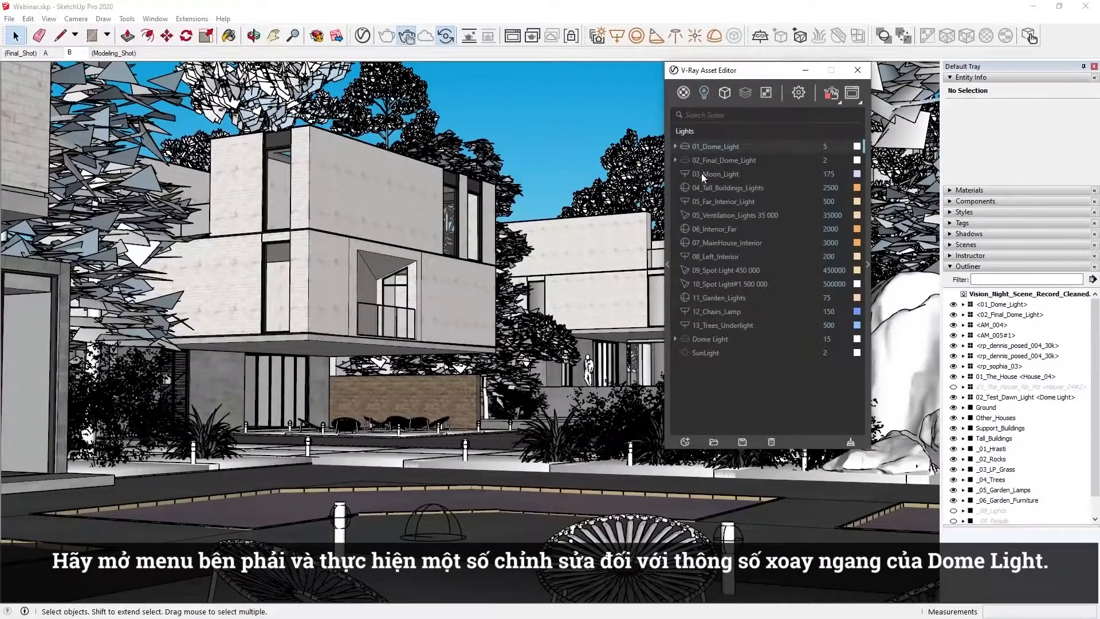
# Rotate the environment bitmap of 01_Dome_Light horizontally to -191.2 in its texture placement settings.
pyautogui.click(866, 265)
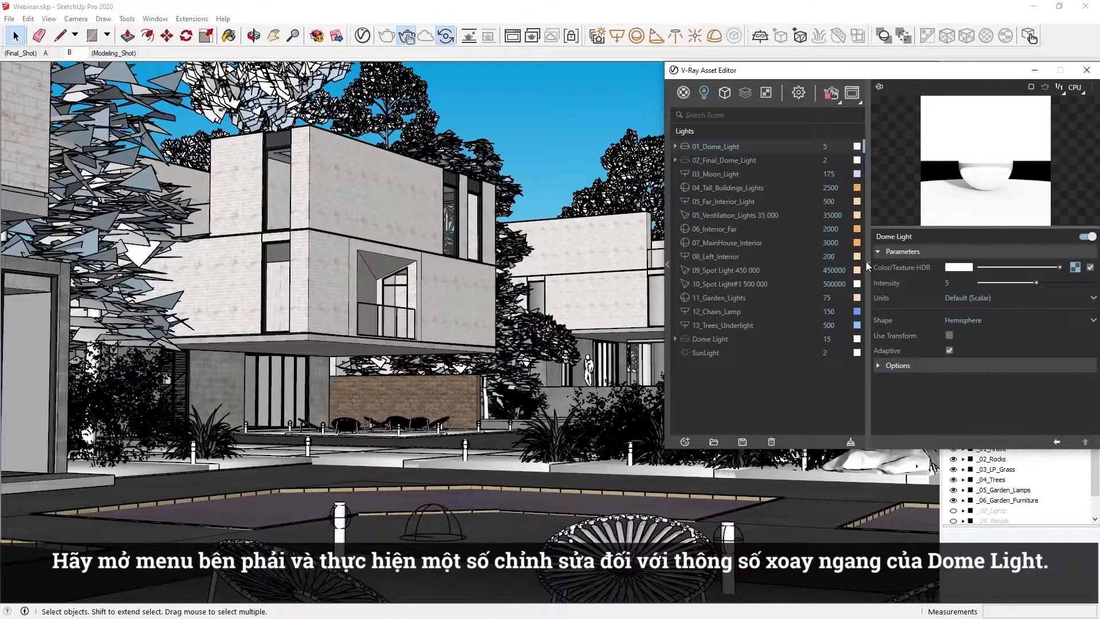
pyautogui.click(1075, 267)
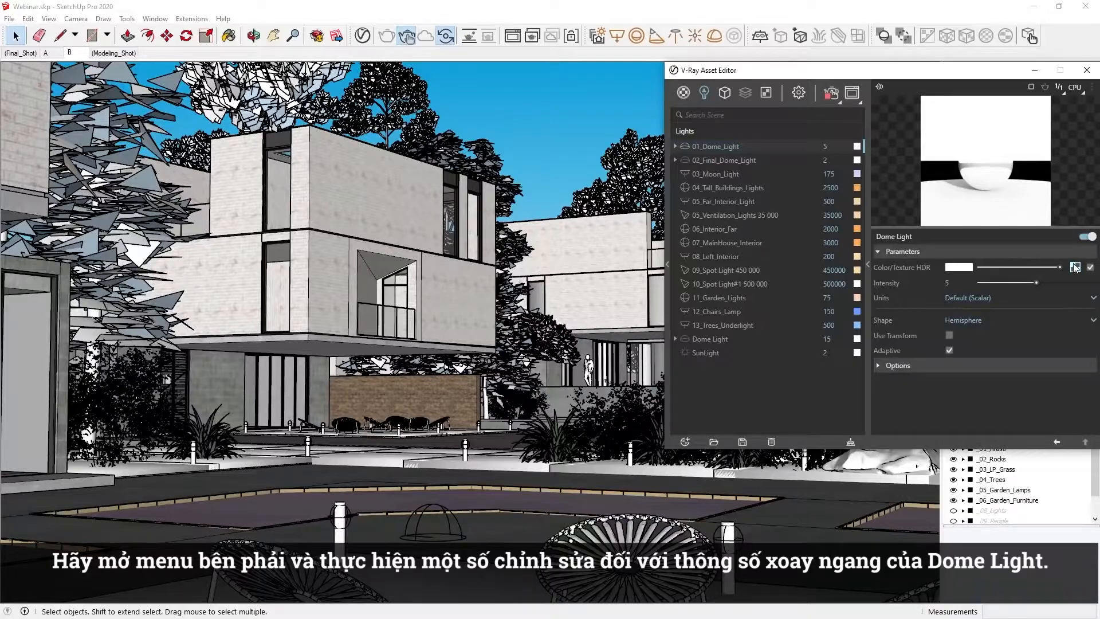
pyautogui.click(969, 313)
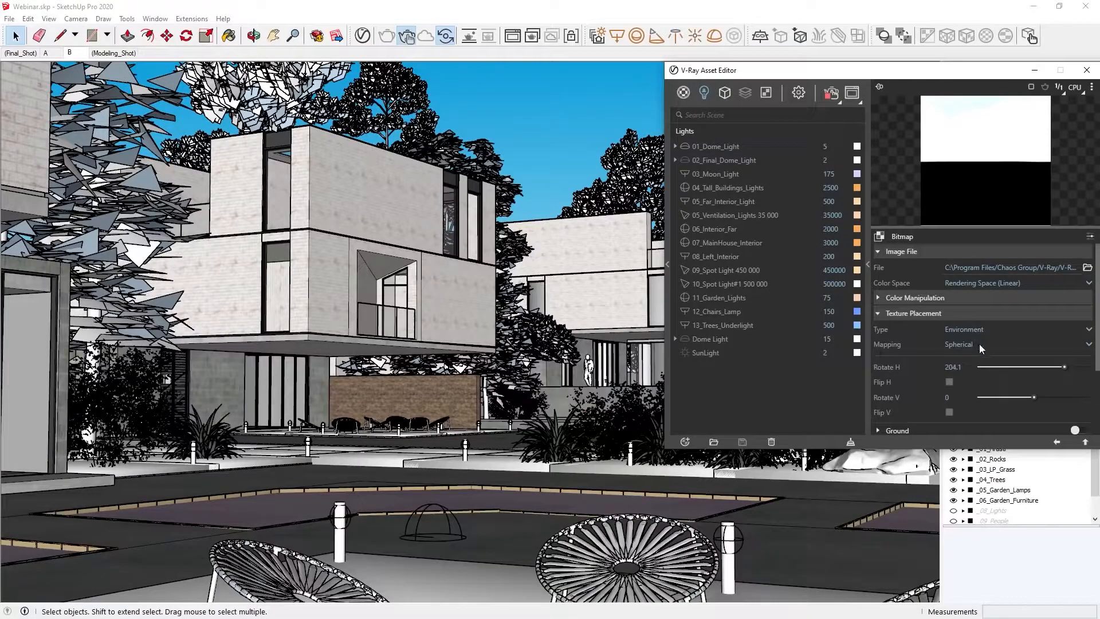
pyautogui.click(1005, 366)
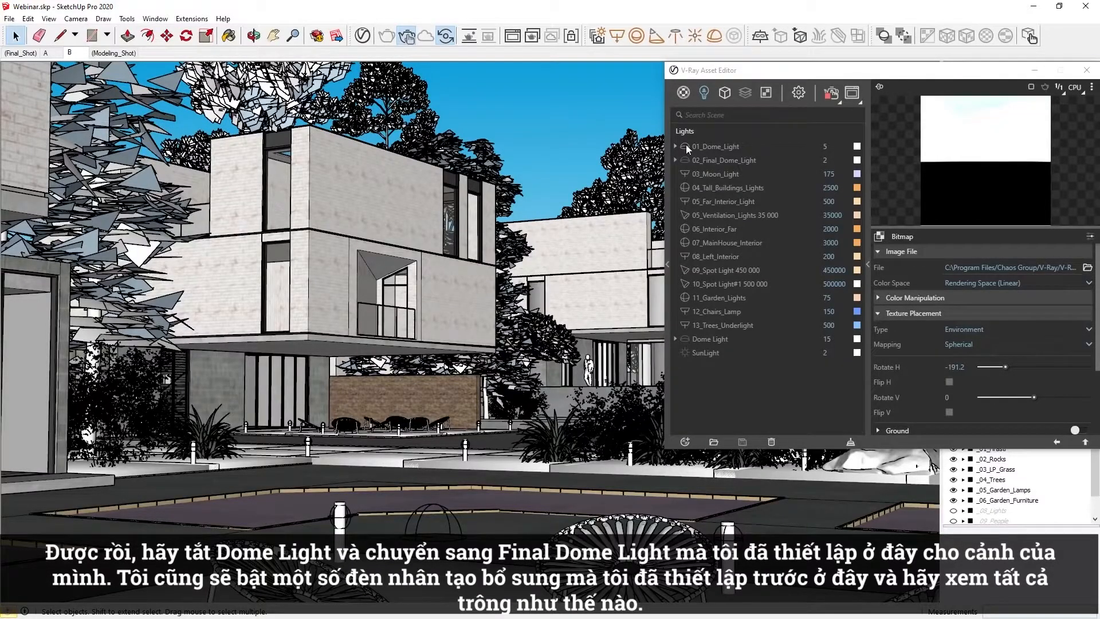
# Turn off 01_Dome_Light in favour of 02_Final_Dome_Light and unhide the _08_Lights group in the model outline.
pyautogui.click(685, 146)
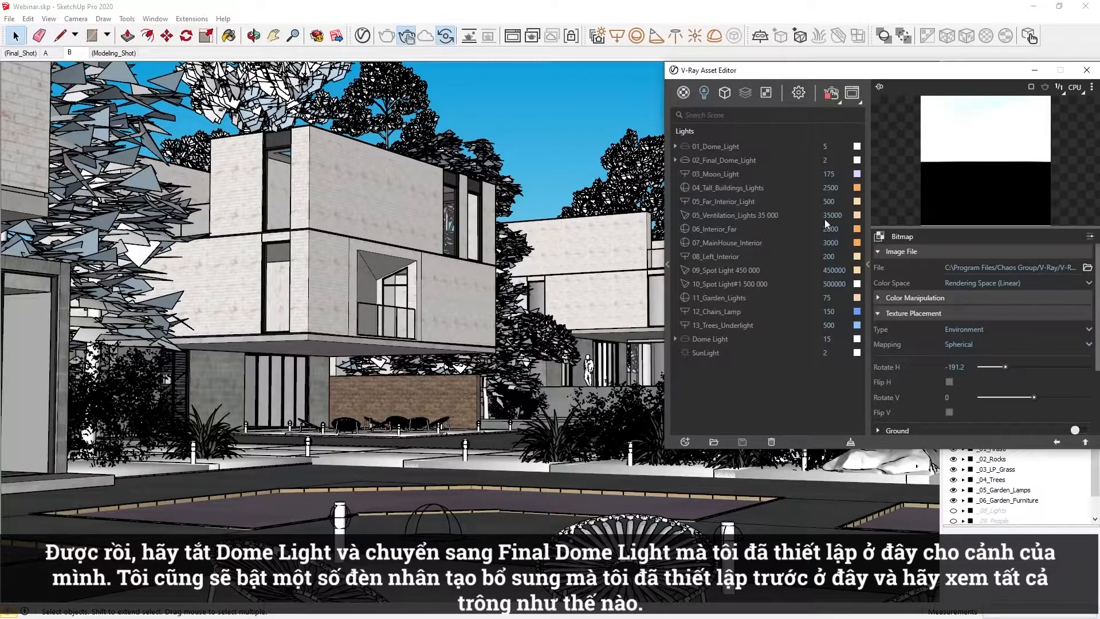
pyautogui.click(953, 511)
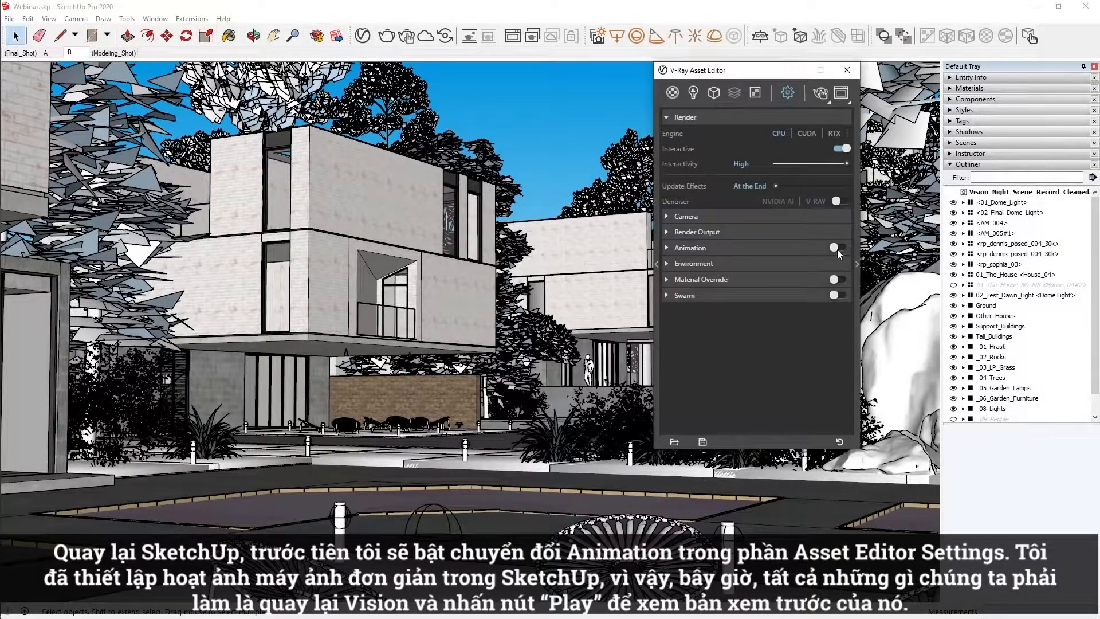
# Enable Animation in the V-Ray render settings and play the camera animation preview in the Vision viewer.
pyautogui.click(836, 248)
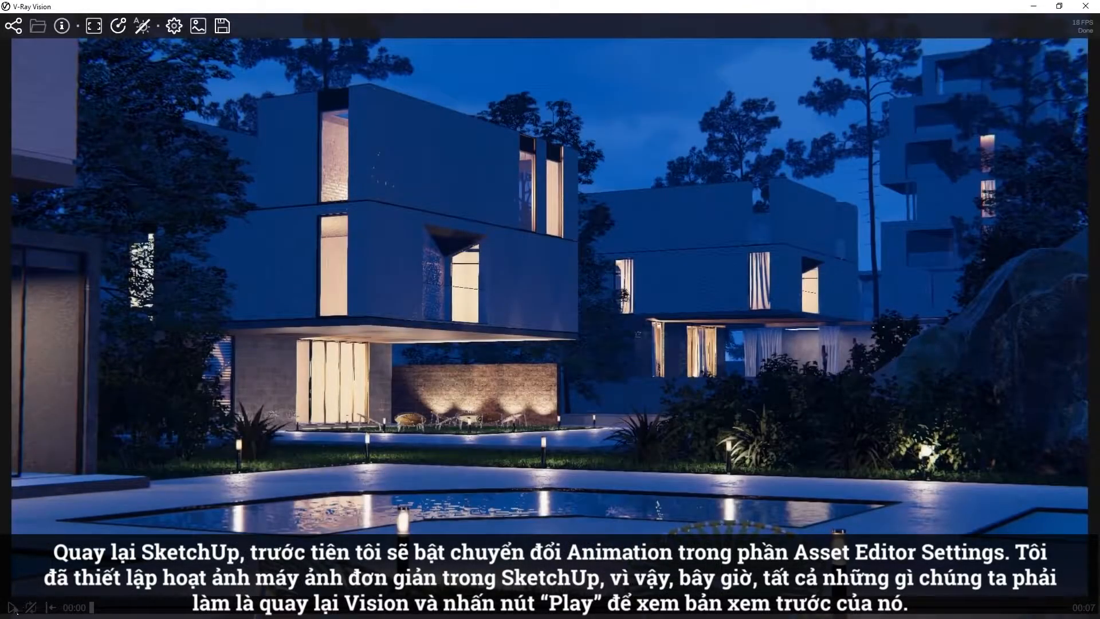
pyautogui.click(12, 607)
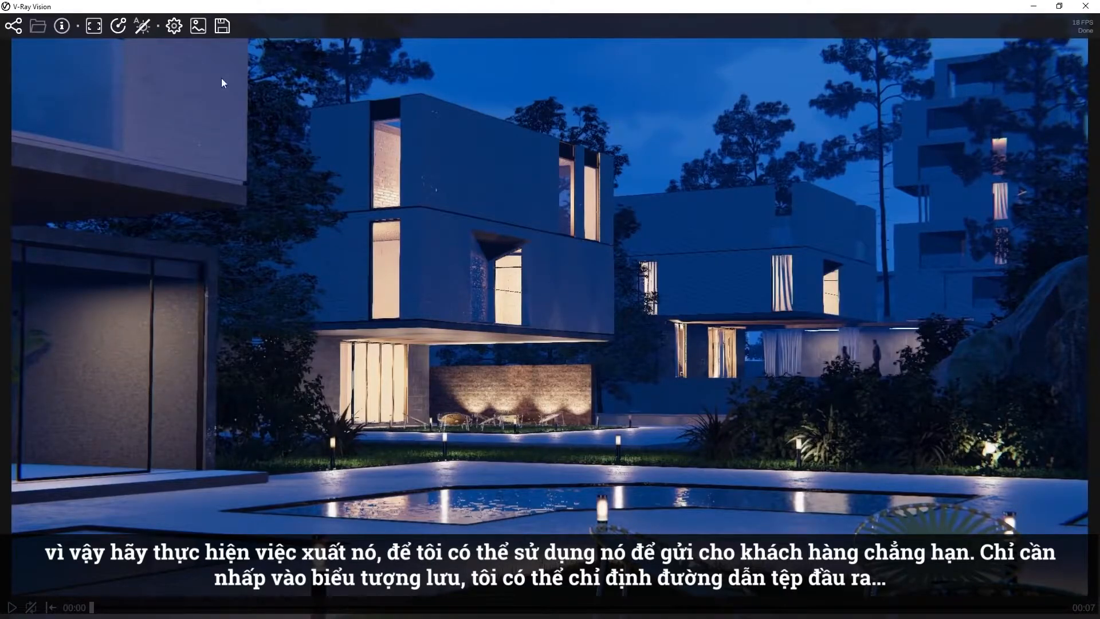
# Export the animation from Vision as a PNG sequence named Animation in E:\webinar 5\animation at 30 FPS.
pyautogui.click(221, 28)
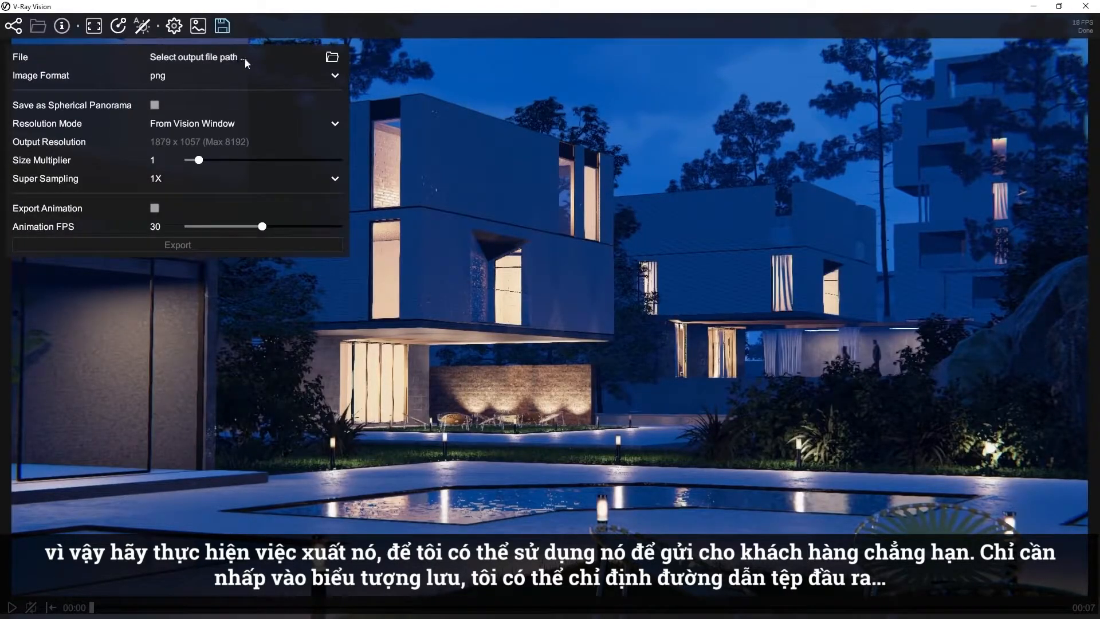
pyautogui.click(331, 56)
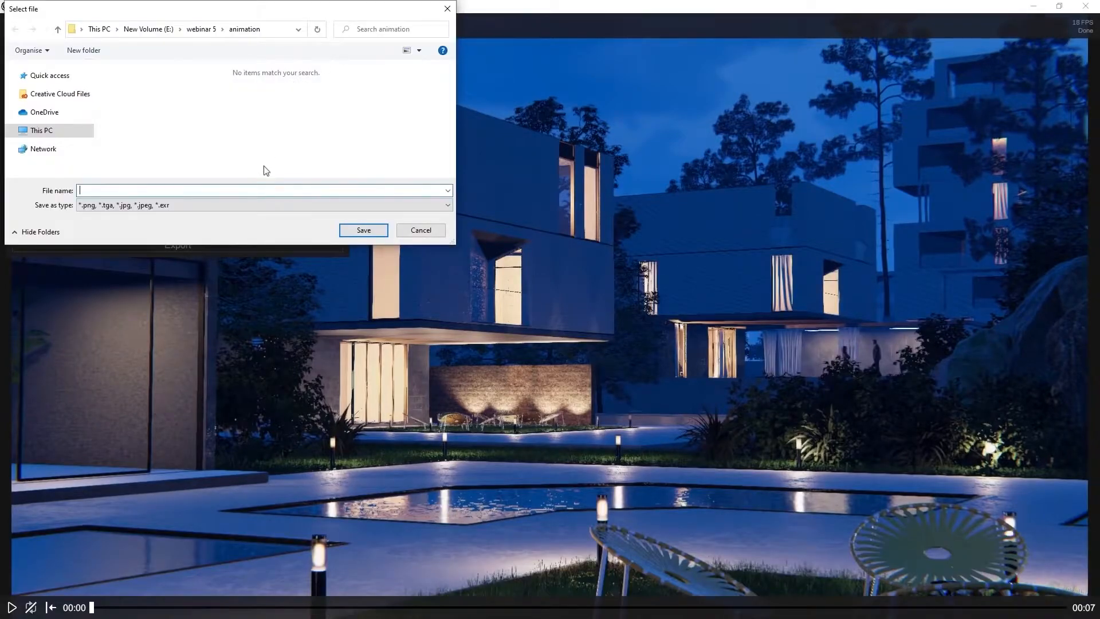
pyautogui.write('Animation')
pyautogui.click(349, 231)
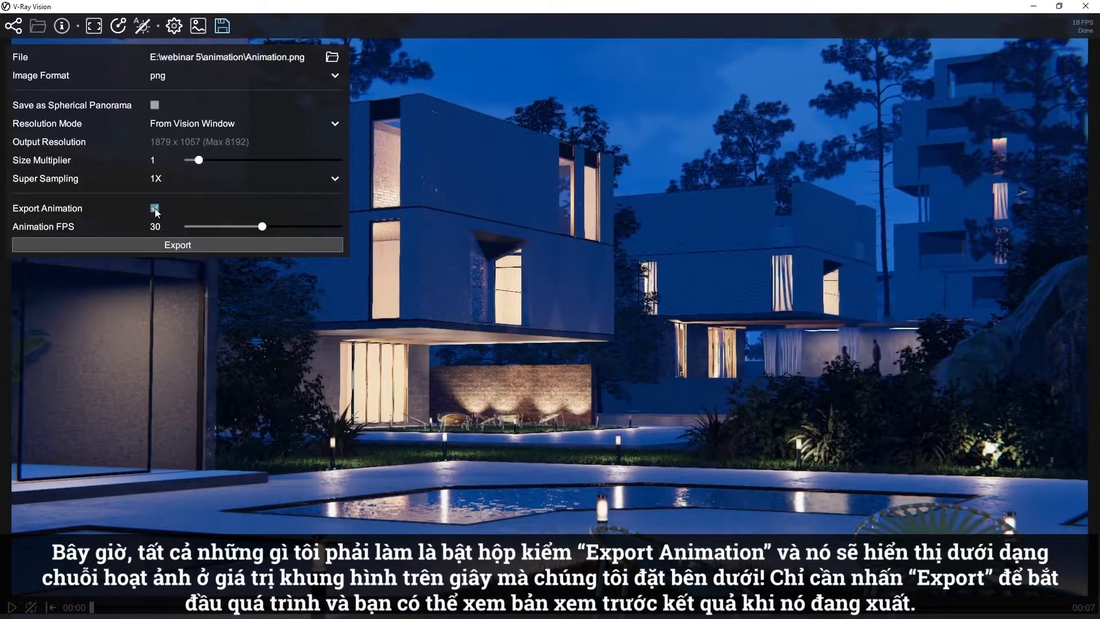
pyautogui.click(174, 243)
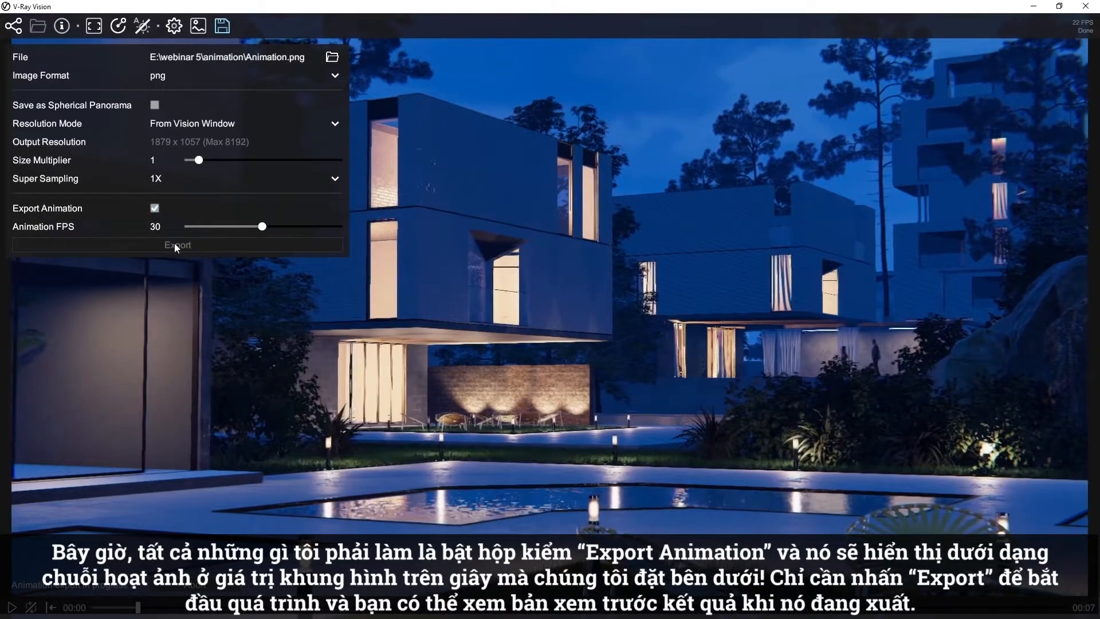
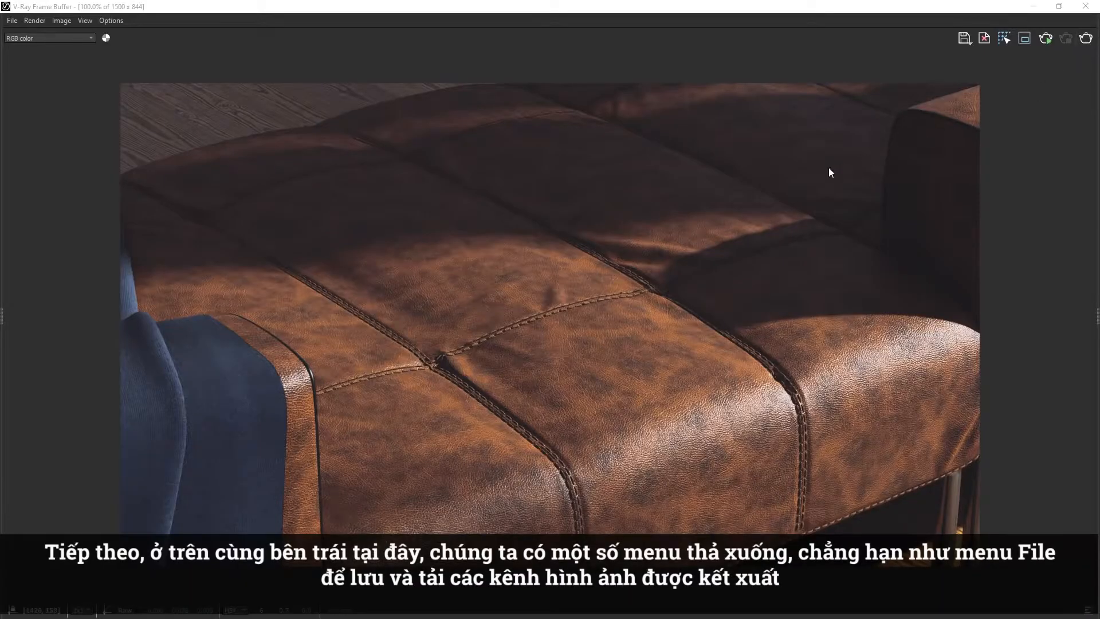
pyautogui.click(12, 22)
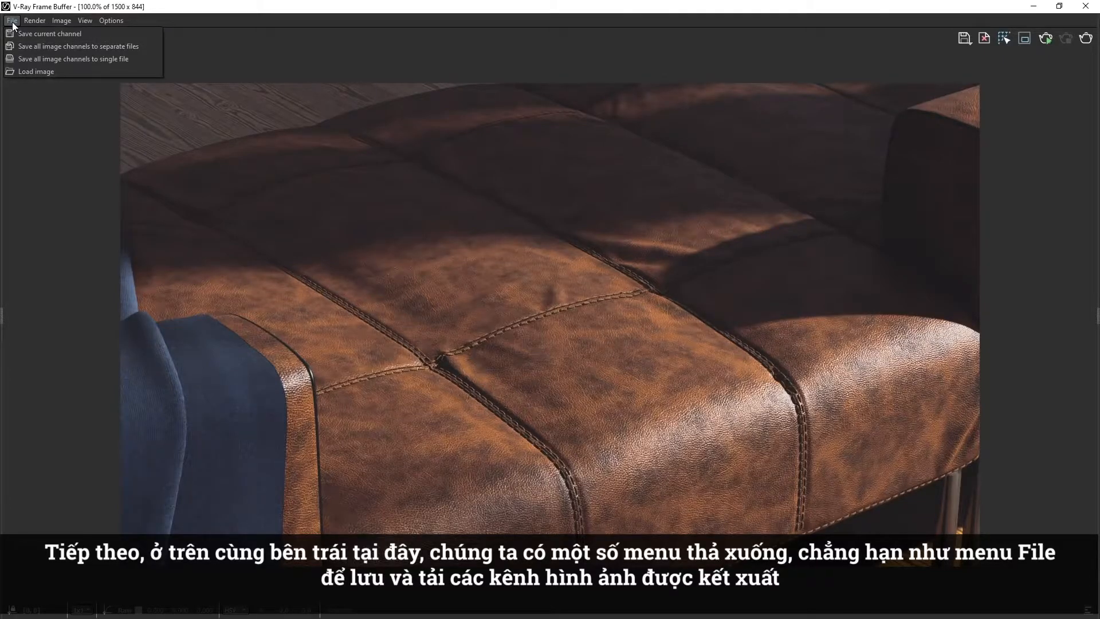
pyautogui.moveTo(56, 22)
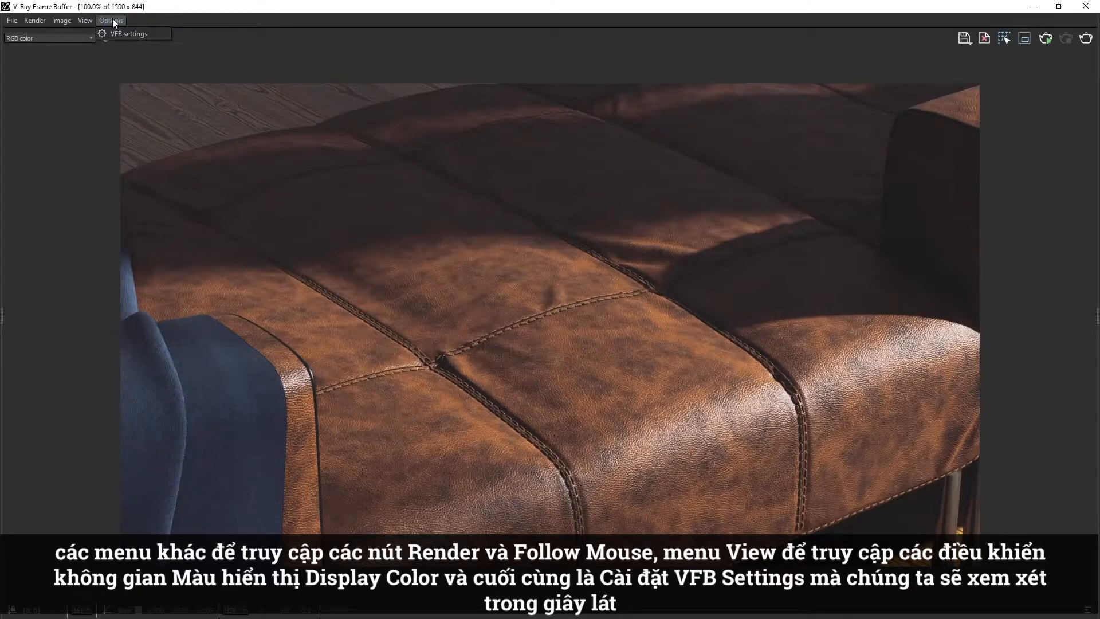
pyautogui.click(185, 42)
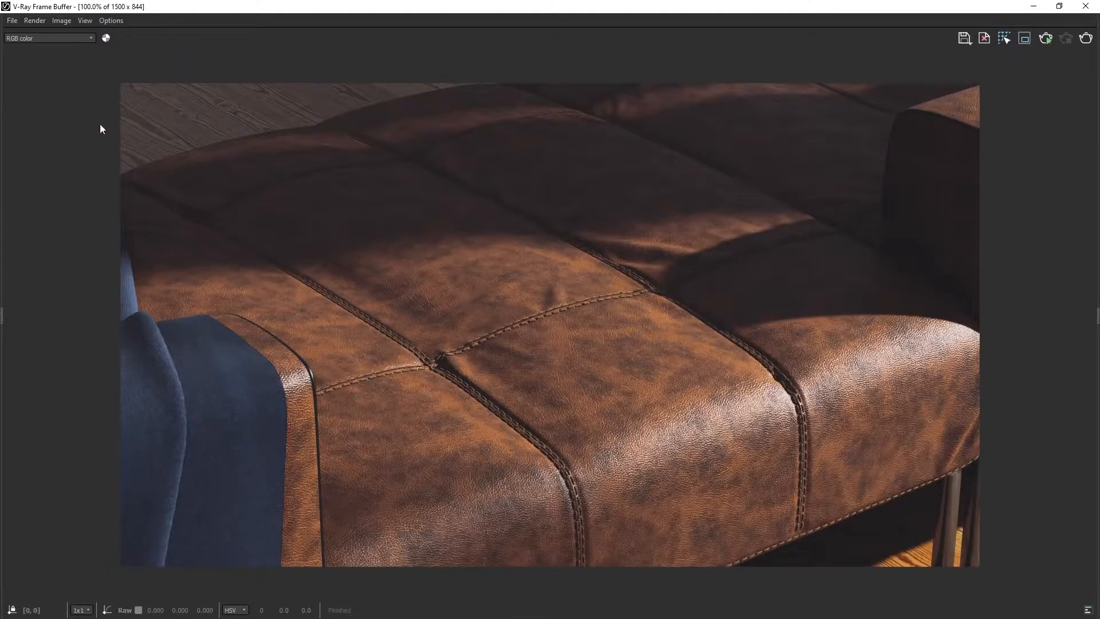
# Open the frame buffer's History panel, enable history with E:\Buffer\New folder\VFB History as the history folder, and save the VFB settings.
pyautogui.doubleClick(3, 317)
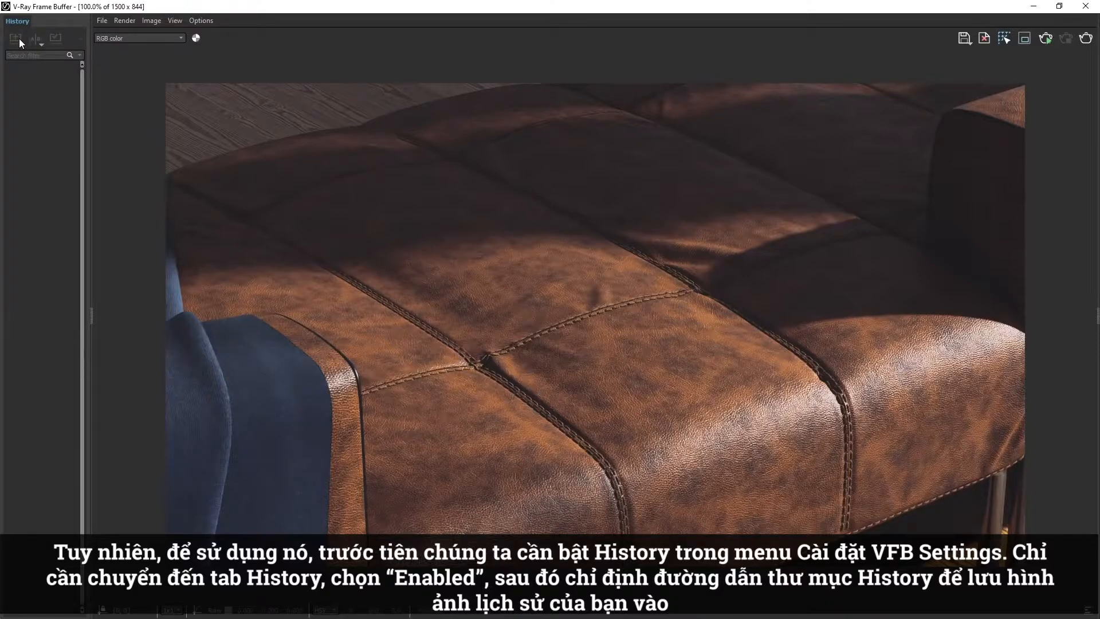
pyautogui.click(191, 21)
pyautogui.click(206, 34)
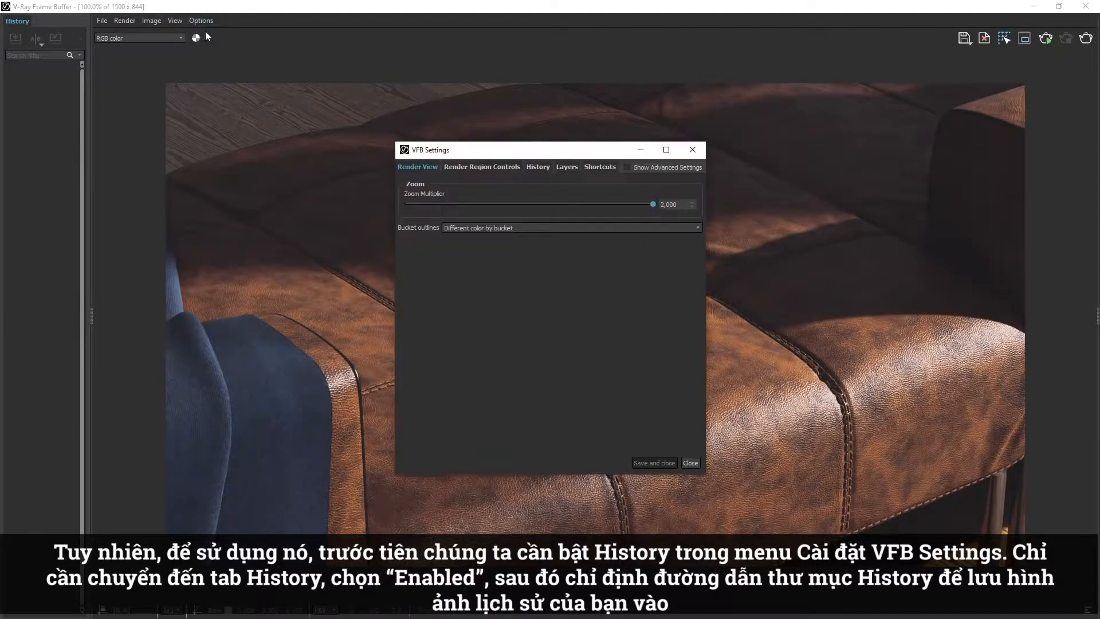
pyautogui.click(538, 170)
pyautogui.click(405, 181)
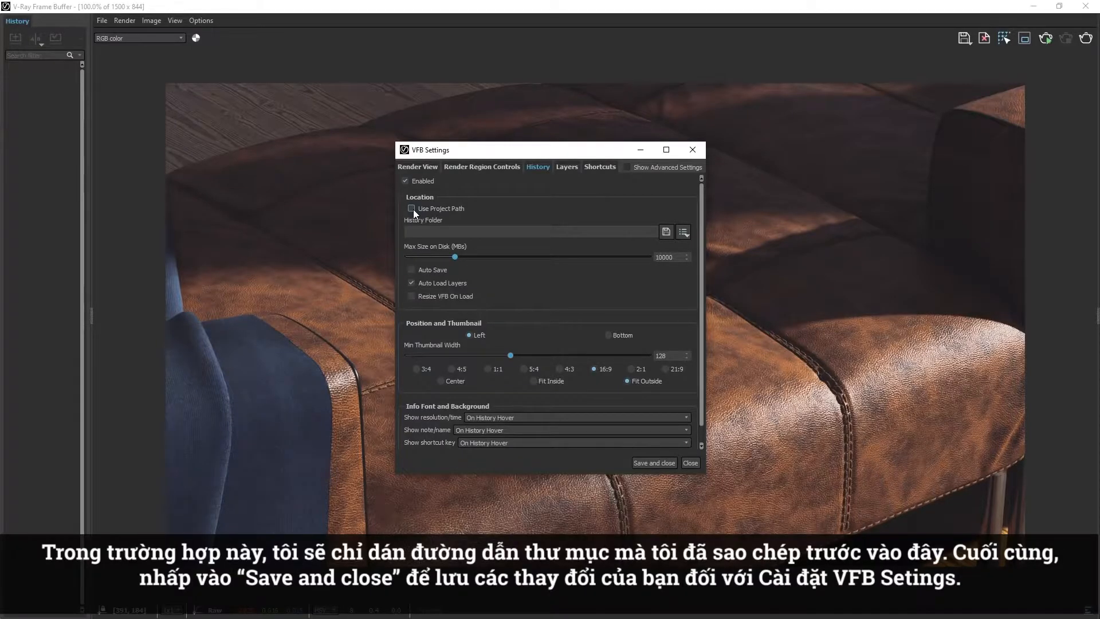
pyautogui.rightClick(428, 232)
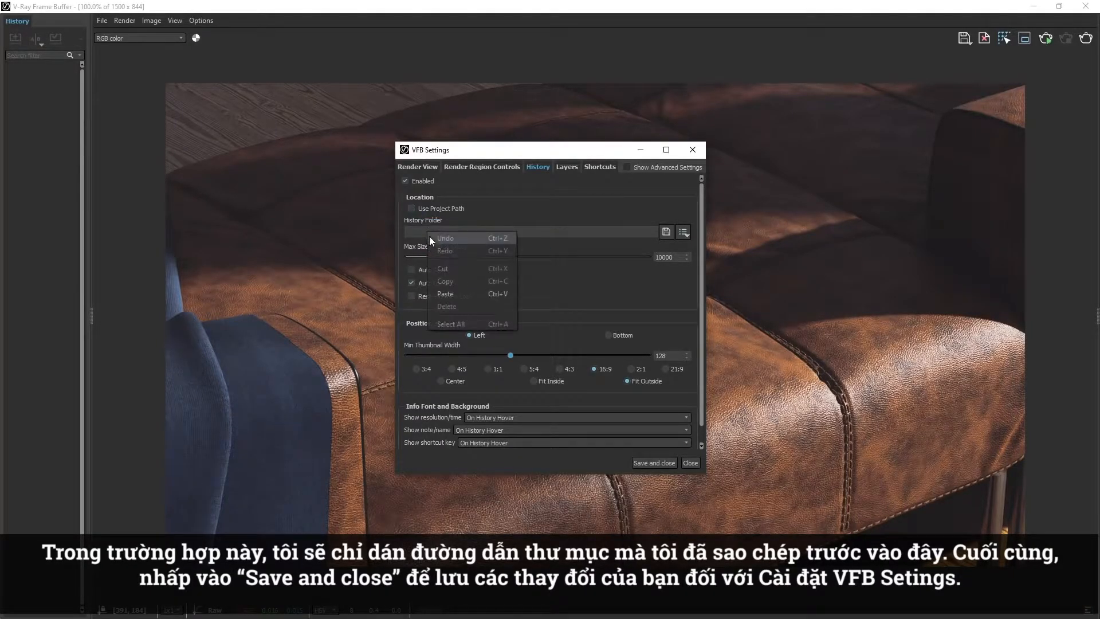
pyautogui.click(442, 294)
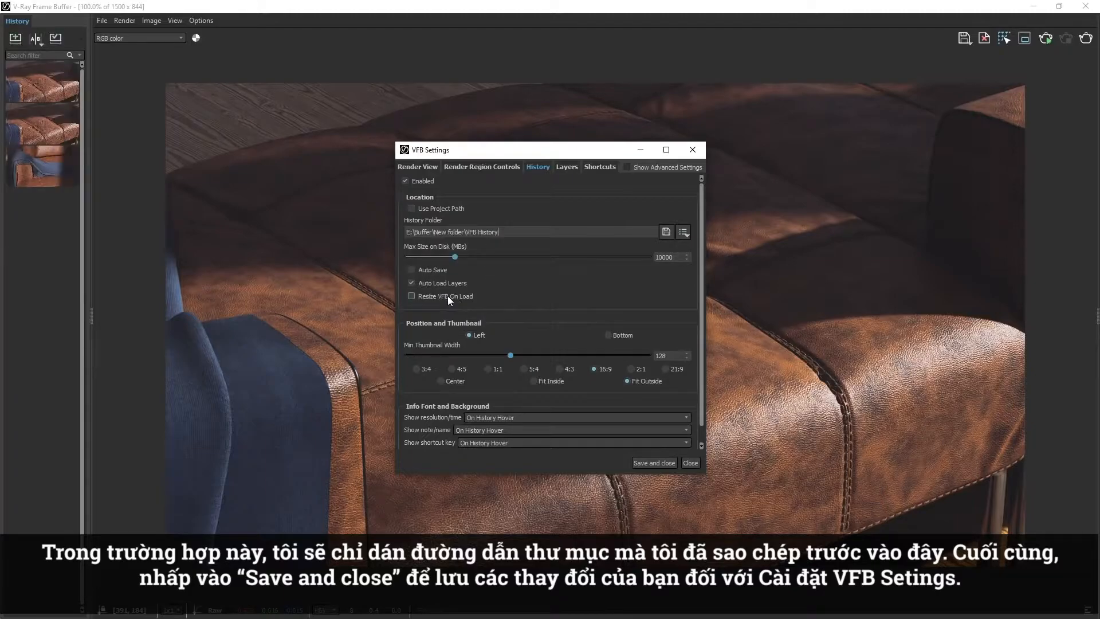
pyautogui.click(660, 464)
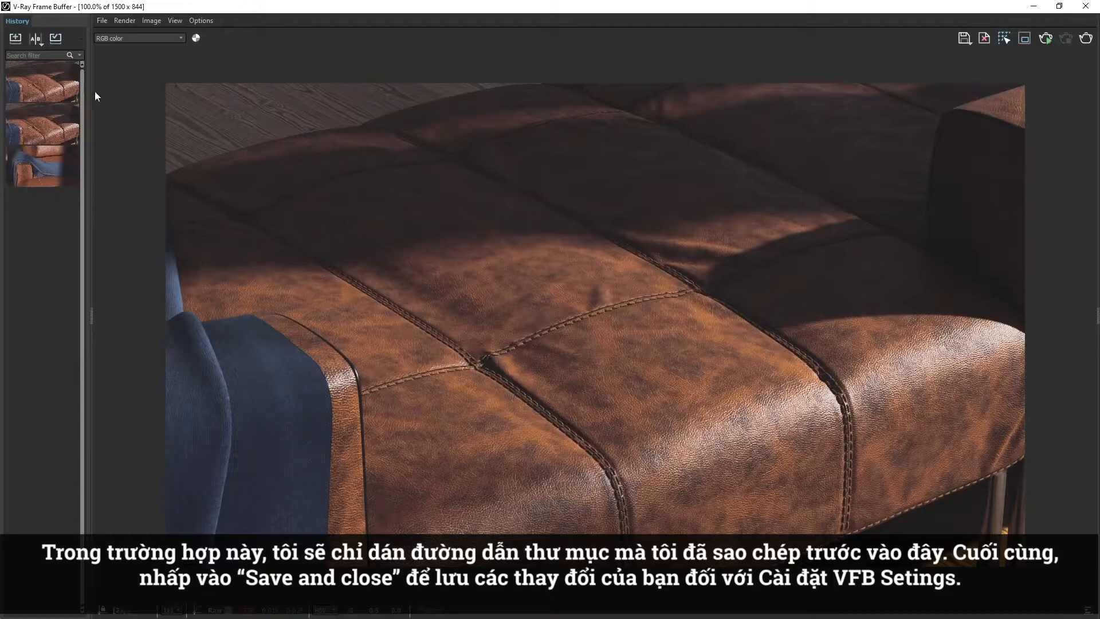
# Save the currently displayed render to the VFB history.
pyautogui.click(16, 39)
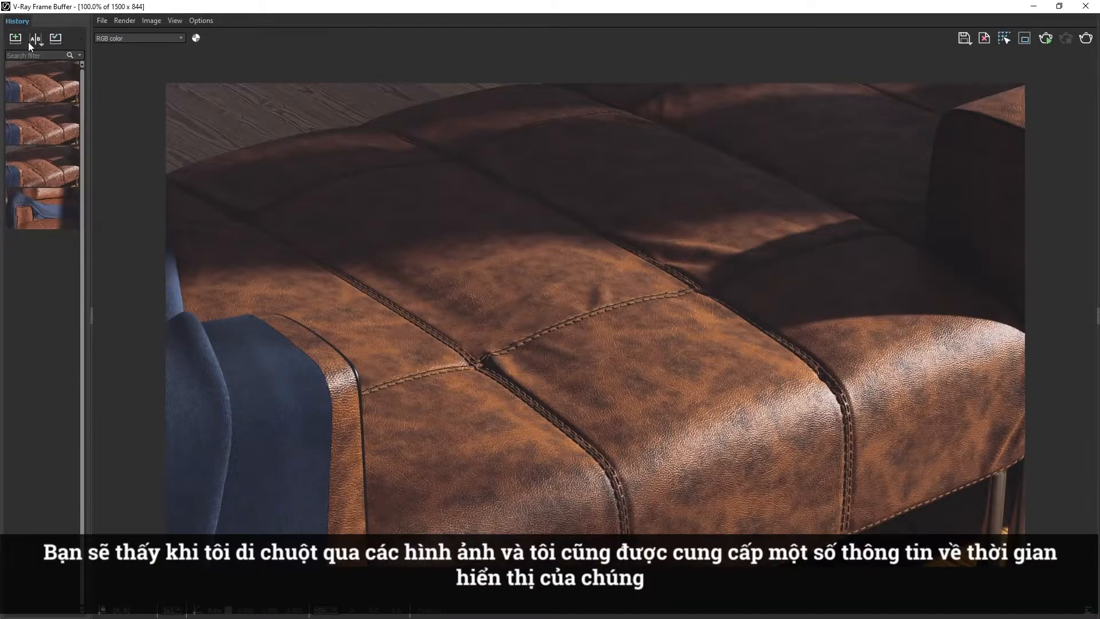
pyautogui.moveTo(43, 75)
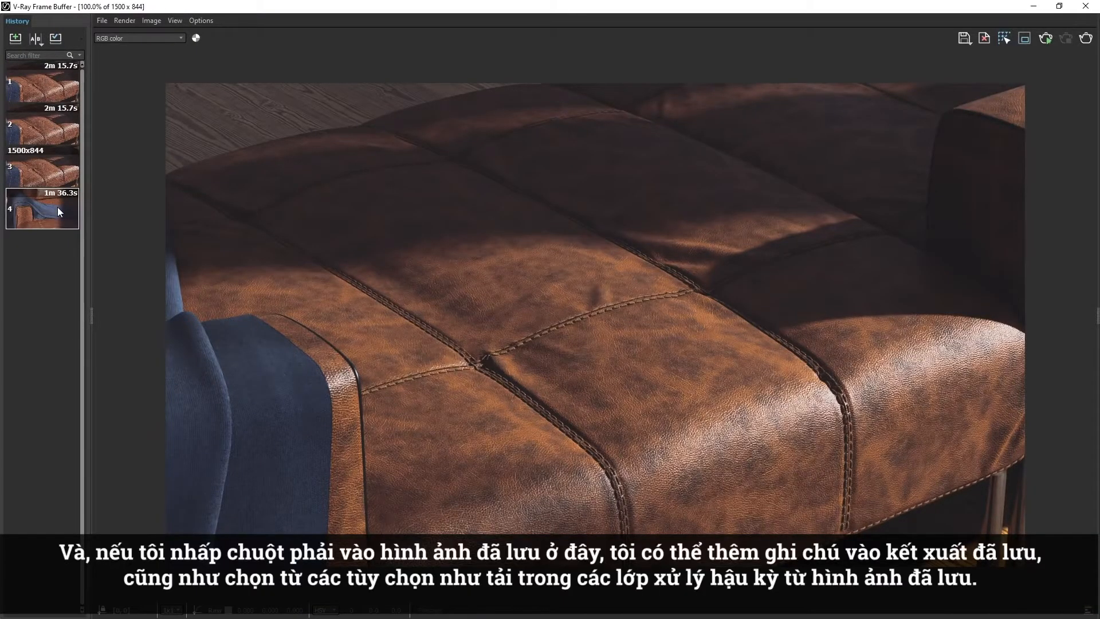
pyautogui.rightClick(58, 209)
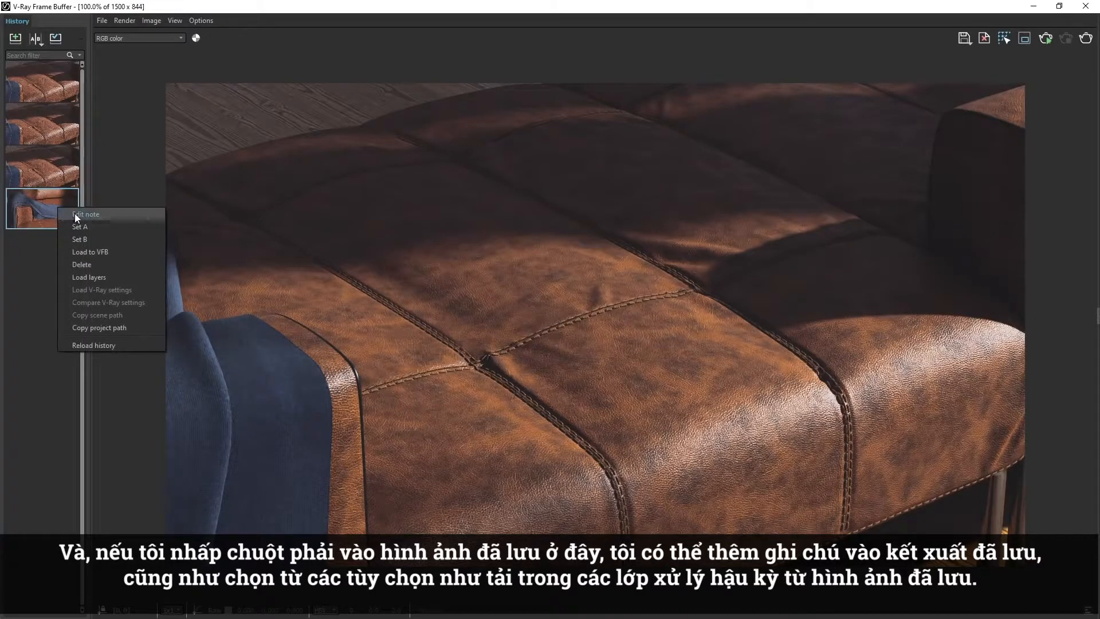
pyautogui.click(80, 215)
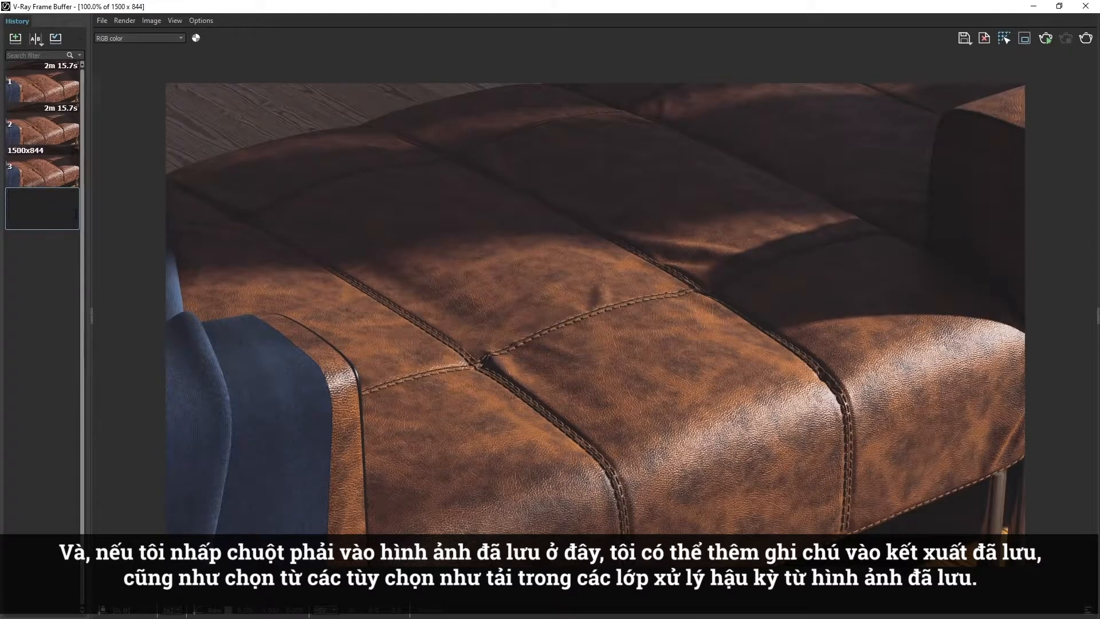
pyautogui.click(103, 206)
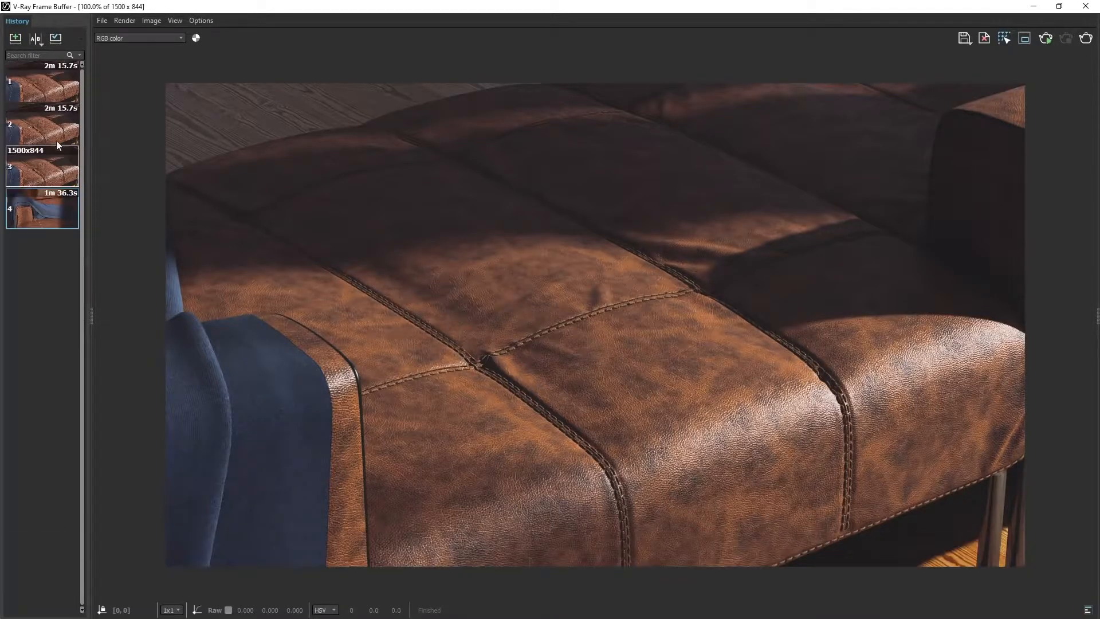
pyautogui.click(39, 43)
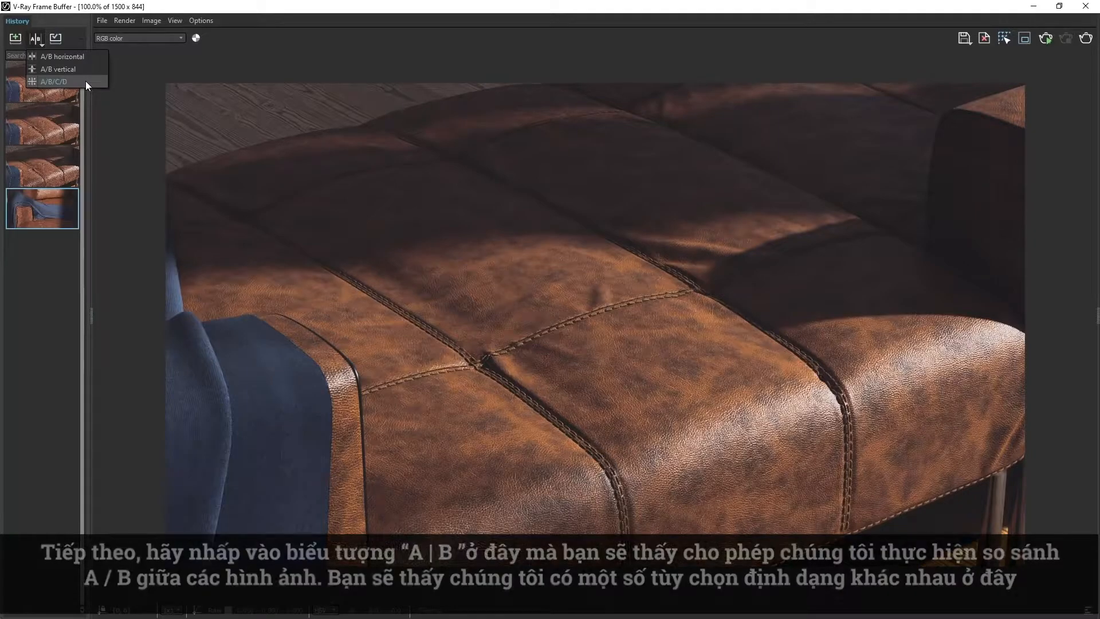
pyautogui.click(142, 99)
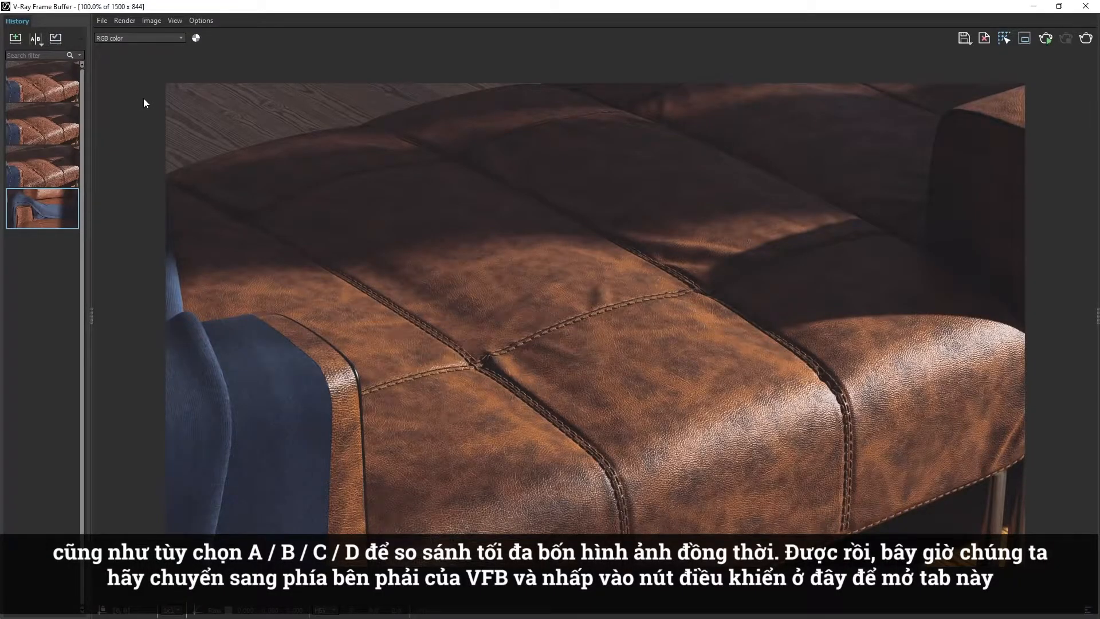
# Show the frame buffer's correction layers and add a Filmic tonemap layer with its opacity set to 0.537.
pyautogui.click(1095, 314)
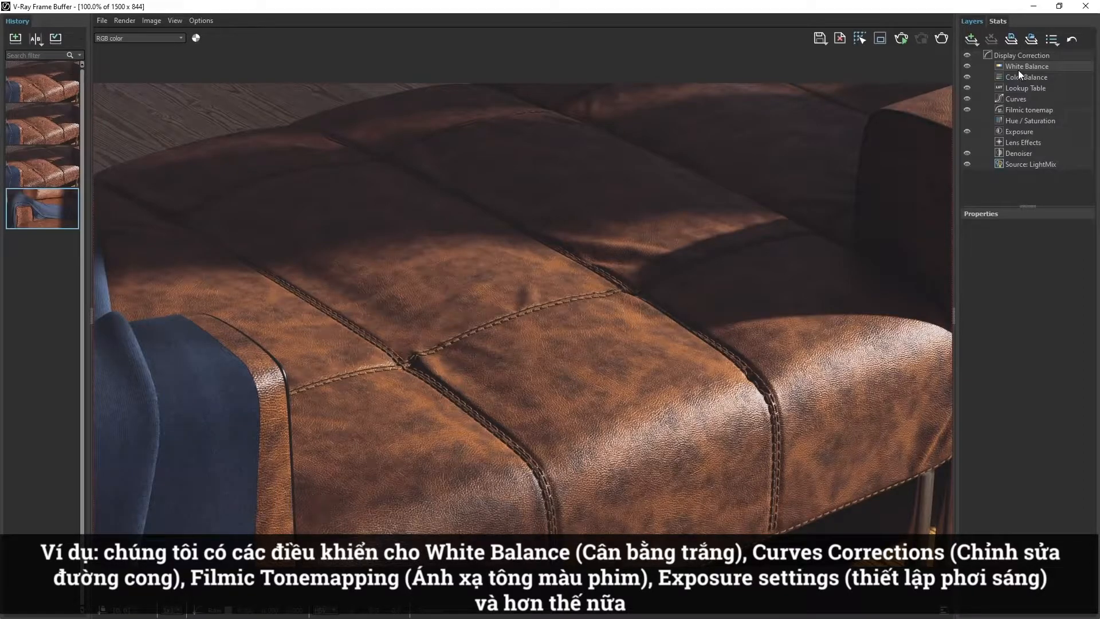
pyautogui.click(976, 40)
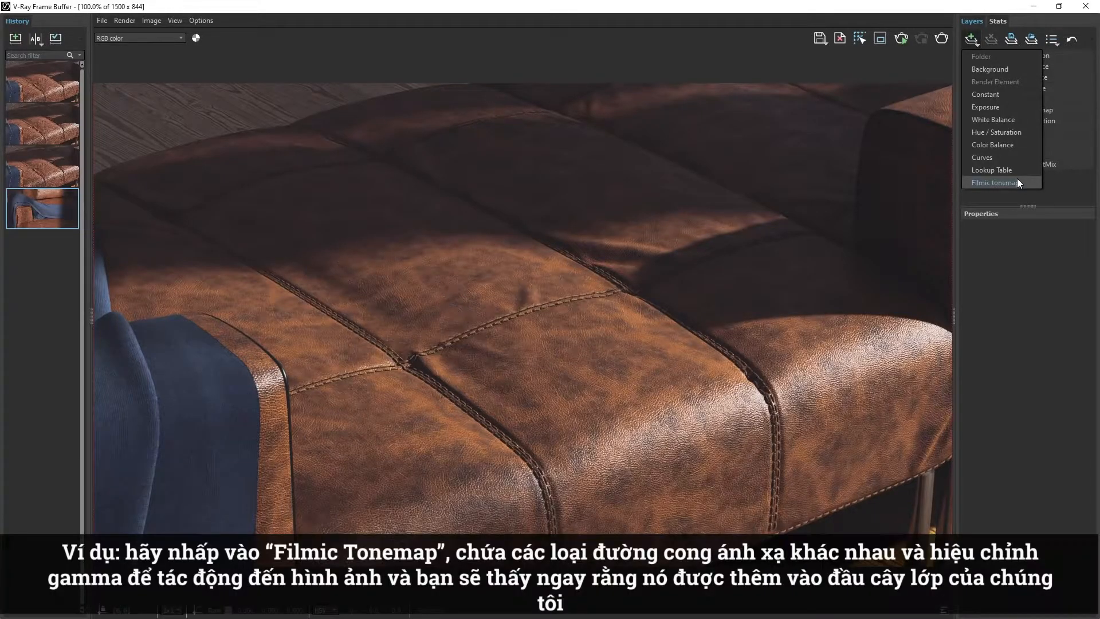
pyautogui.click(1017, 183)
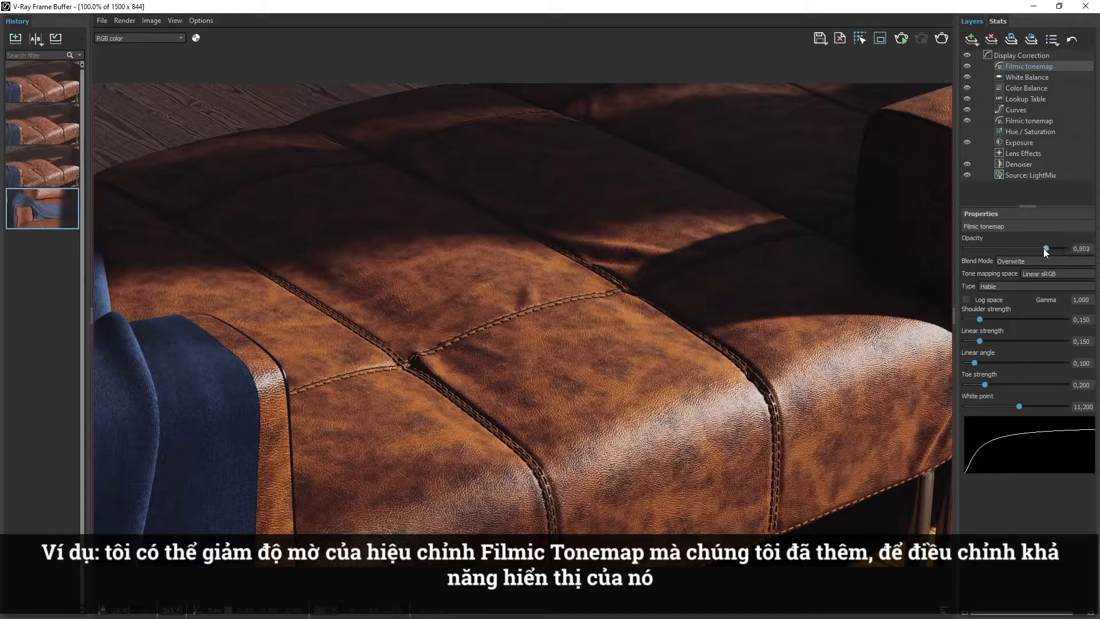
pyautogui.moveTo(1046, 251)
pyautogui.mouseDown()
pyautogui.moveTo(1009, 250)
pyautogui.moveTo(1028, 249)
pyautogui.mouseUp()
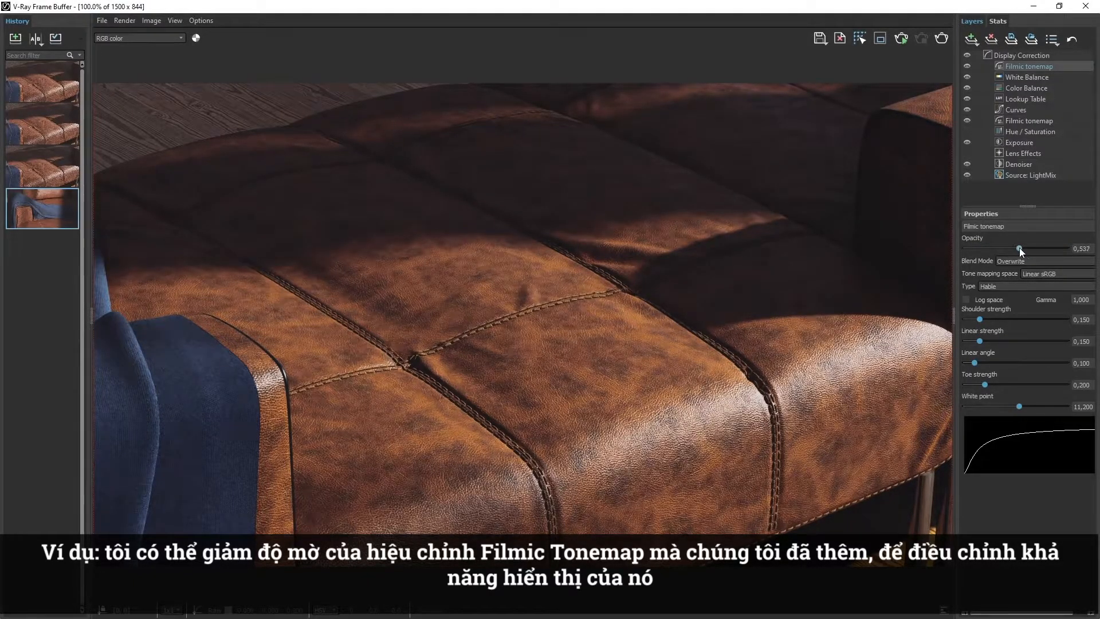
# Try the Hejl-Dawson, AMPAS and Hable types on the new Filmic tonemap layer.
pyautogui.click(1052, 283)
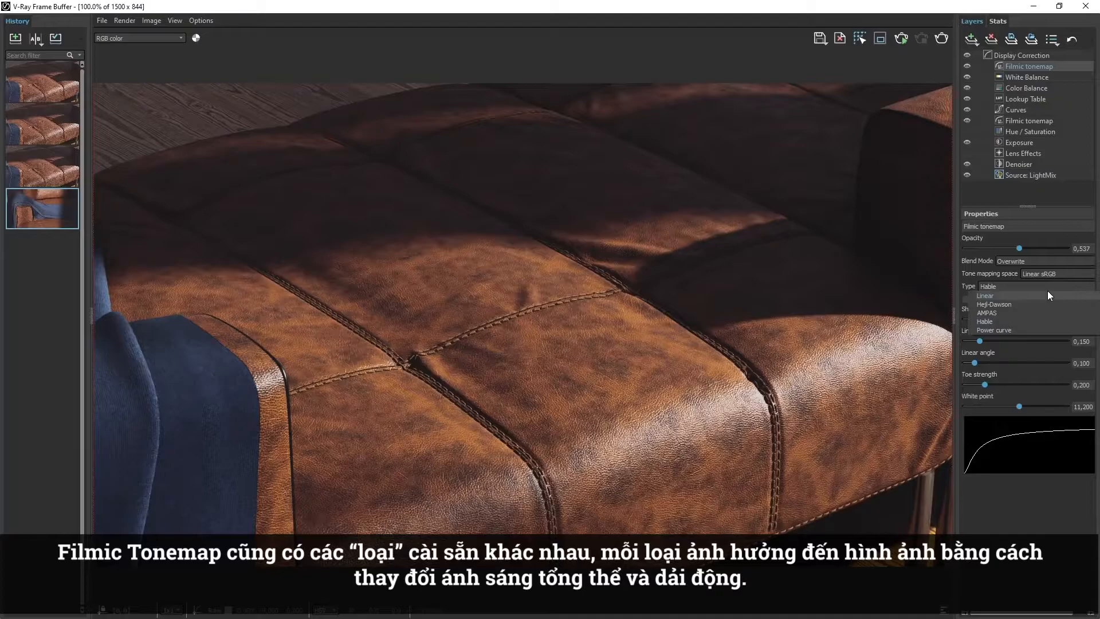
pyautogui.click(1046, 302)
pyautogui.click(1049, 284)
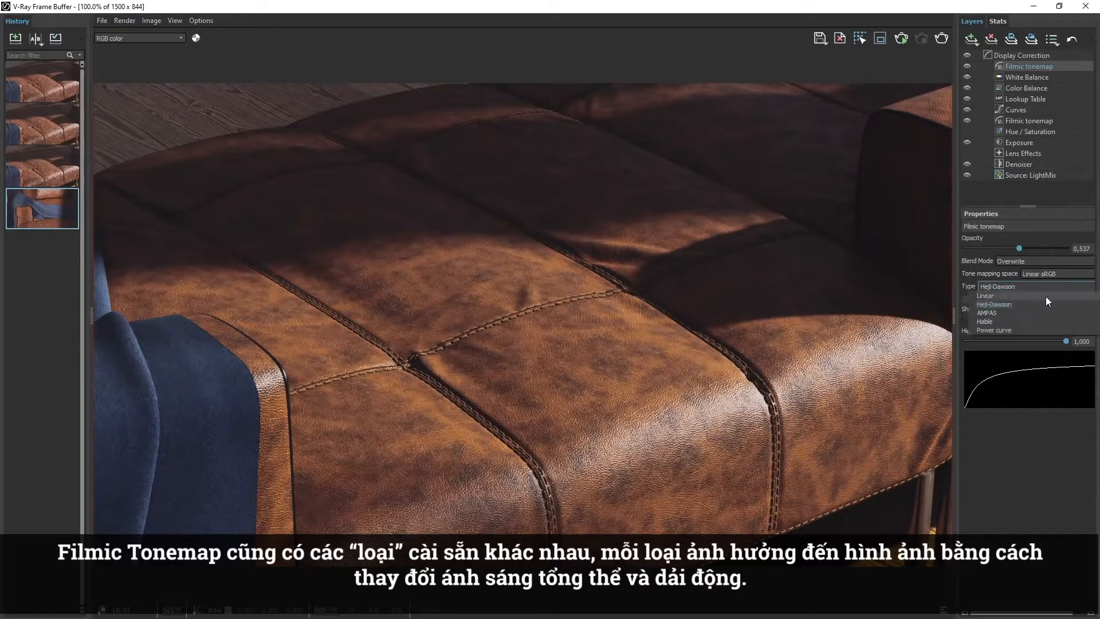
pyautogui.click(1041, 311)
pyautogui.click(1053, 287)
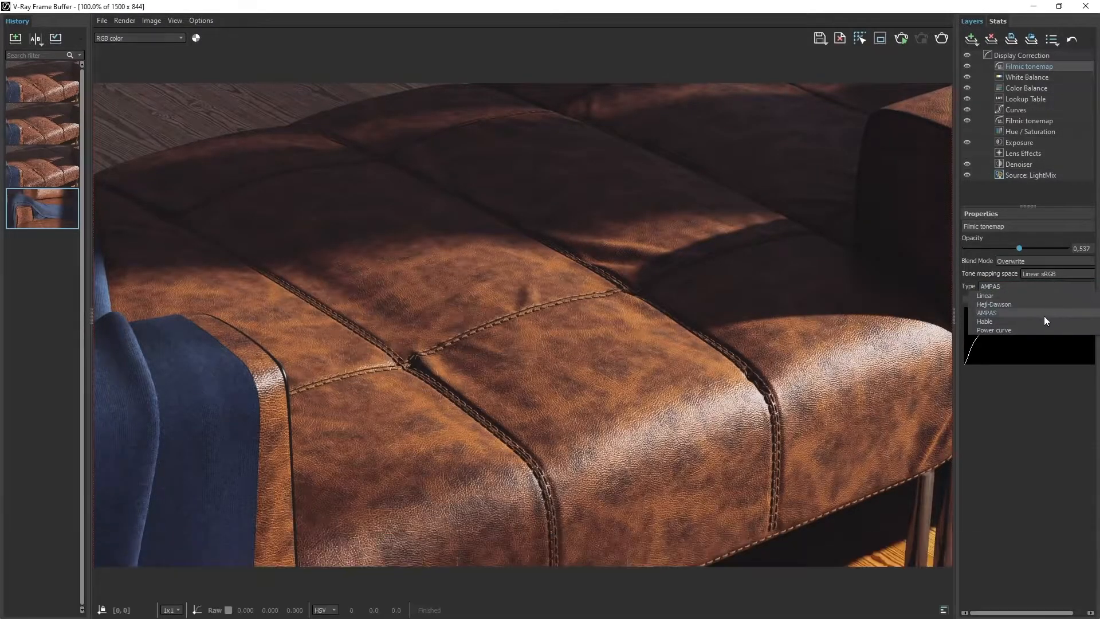
pyautogui.click(1044, 318)
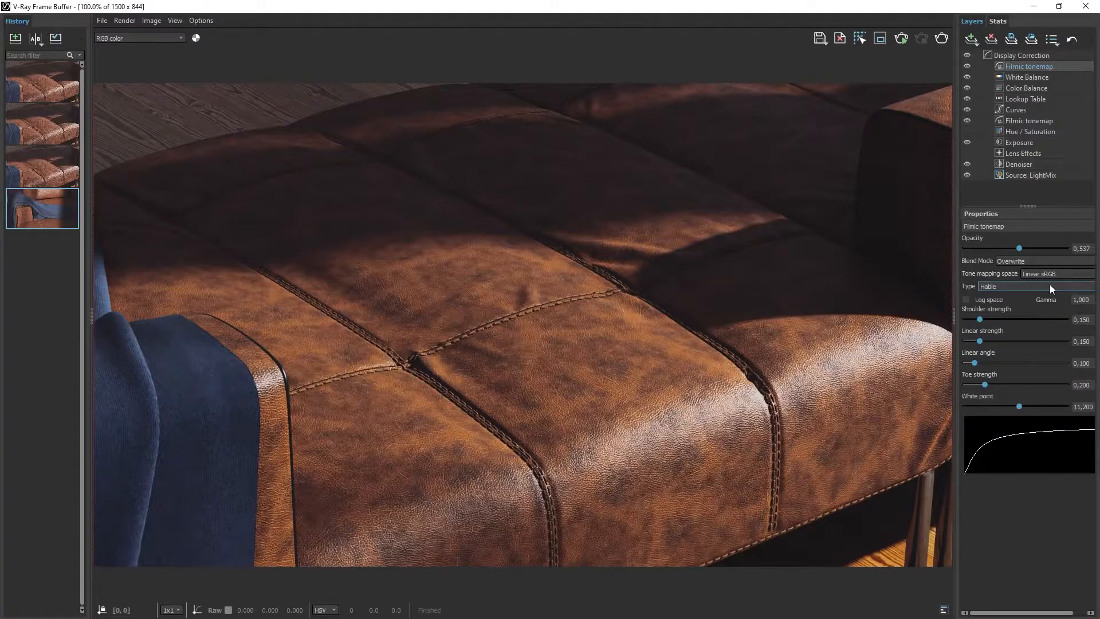
# Switch the new Filmic tonemap to the Power curve type with toe length 0.740 and toe strength 0.362.
pyautogui.click(1050, 284)
pyautogui.click(1030, 331)
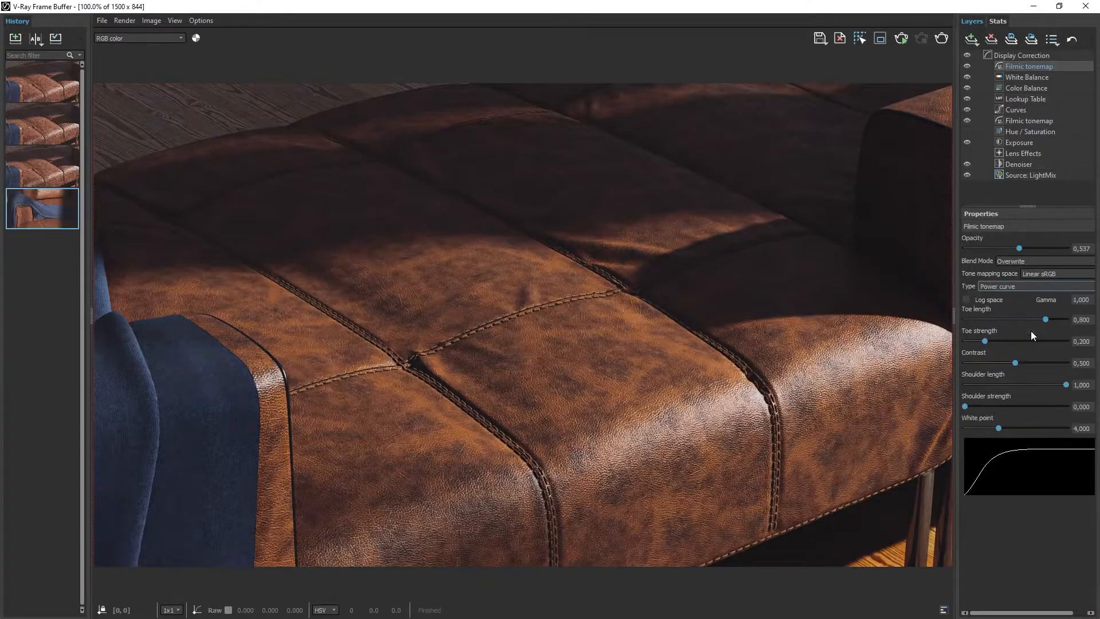
pyautogui.moveTo(1041, 319)
pyautogui.mouseDown()
pyautogui.moveTo(1024, 319)
pyautogui.moveTo(1040, 319)
pyautogui.mouseUp()
pyautogui.moveTo(984, 341)
pyautogui.mouseDown()
pyautogui.moveTo(1023, 341)
pyautogui.moveTo(1000, 341)
pyautogui.mouseUp()
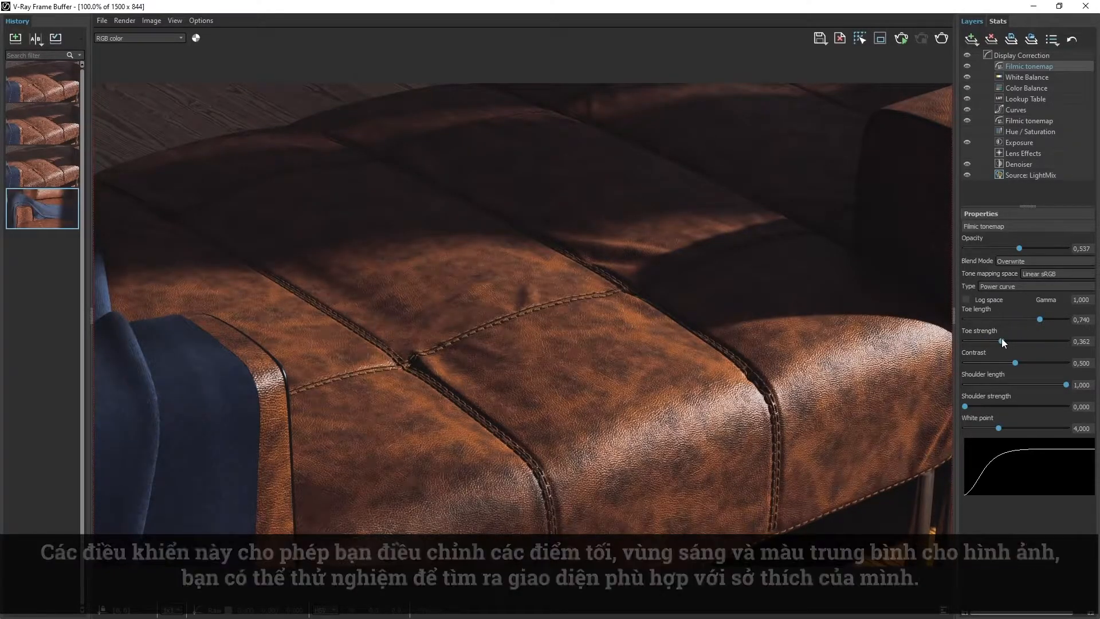
# Set the new Filmic tonemap layer's type to AMPAS and lower its opacity to 0.209.
pyautogui.click(1031, 287)
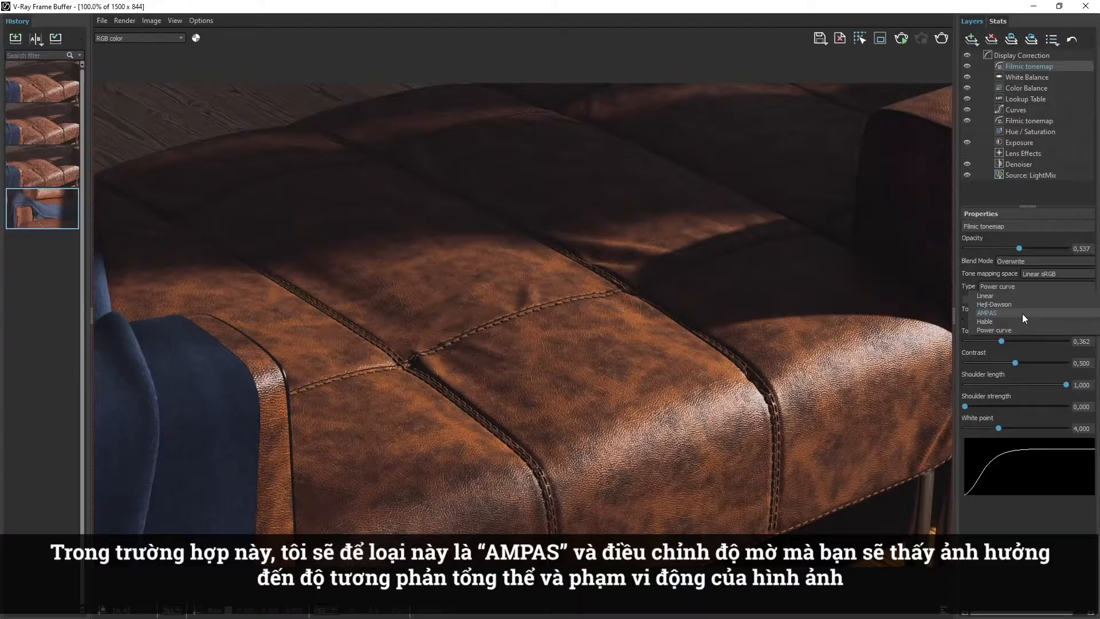
pyautogui.click(1022, 314)
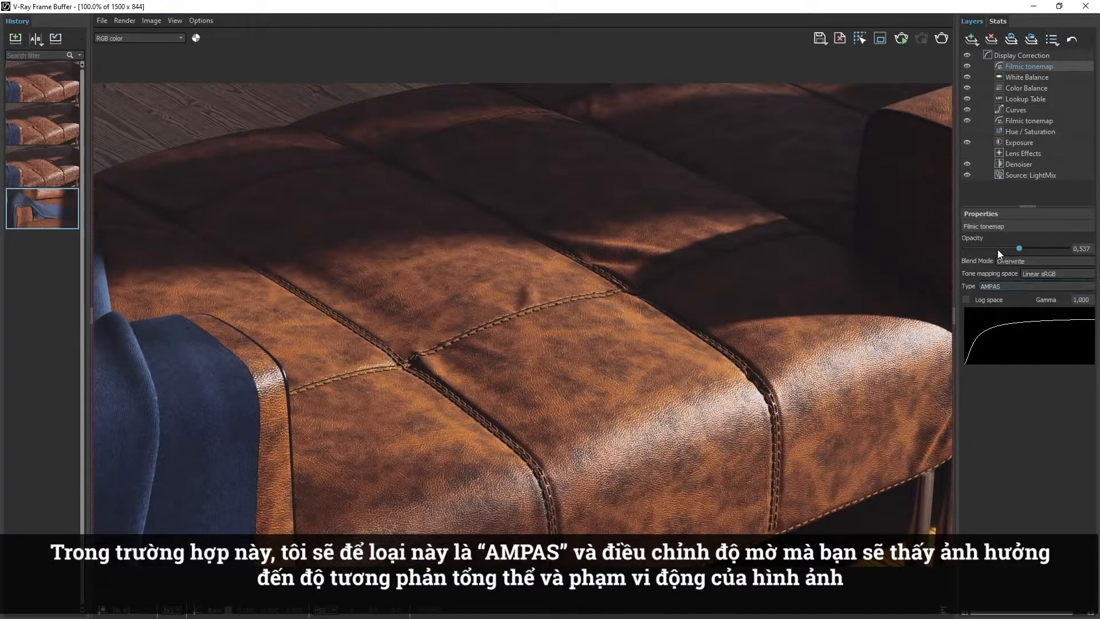
pyautogui.moveTo(997, 249); pyautogui.dragTo(984, 249)
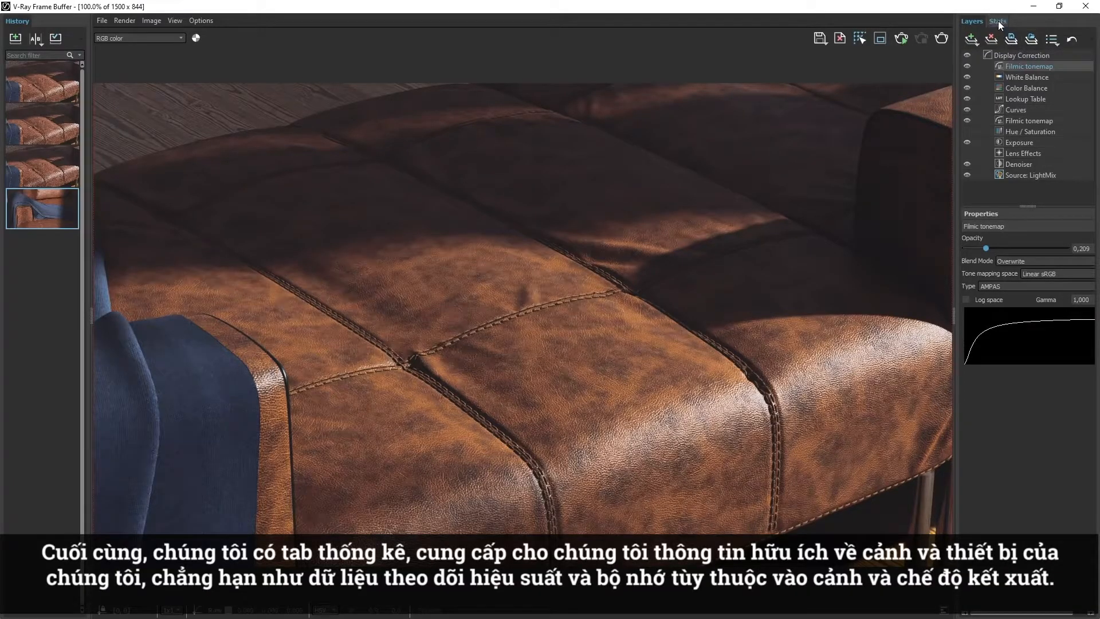
# Display the render statistics in the frame buffer.
pyautogui.click(998, 21)
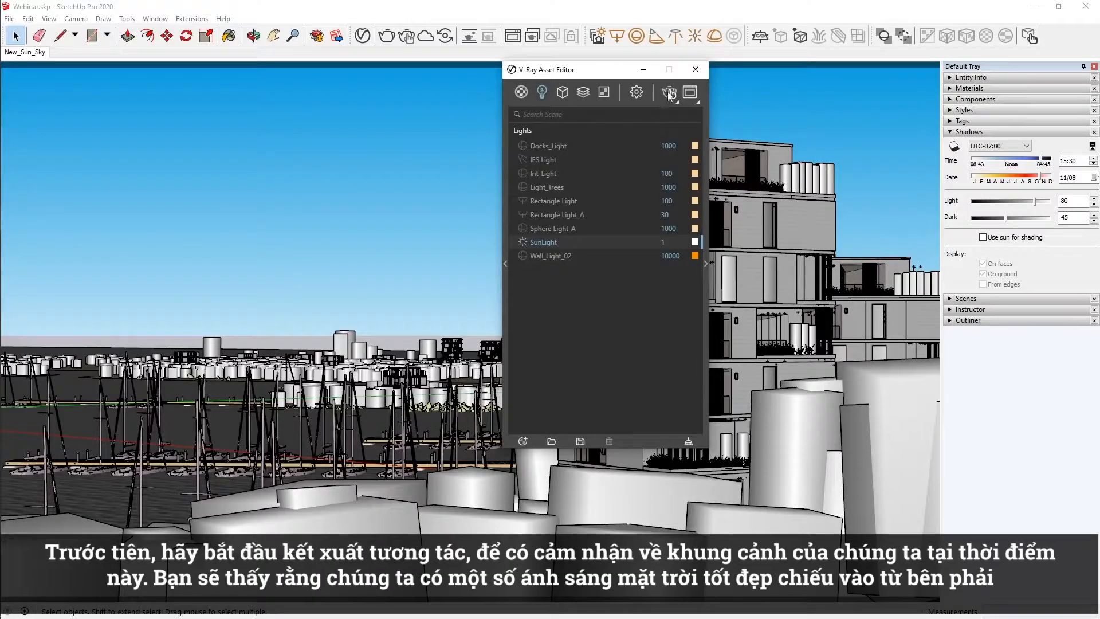
# In the SketchUp scene, start interactive rendering from the V-Ray Asset Editor and enable Custom Orientation for SunLight.
pyautogui.click(669, 91)
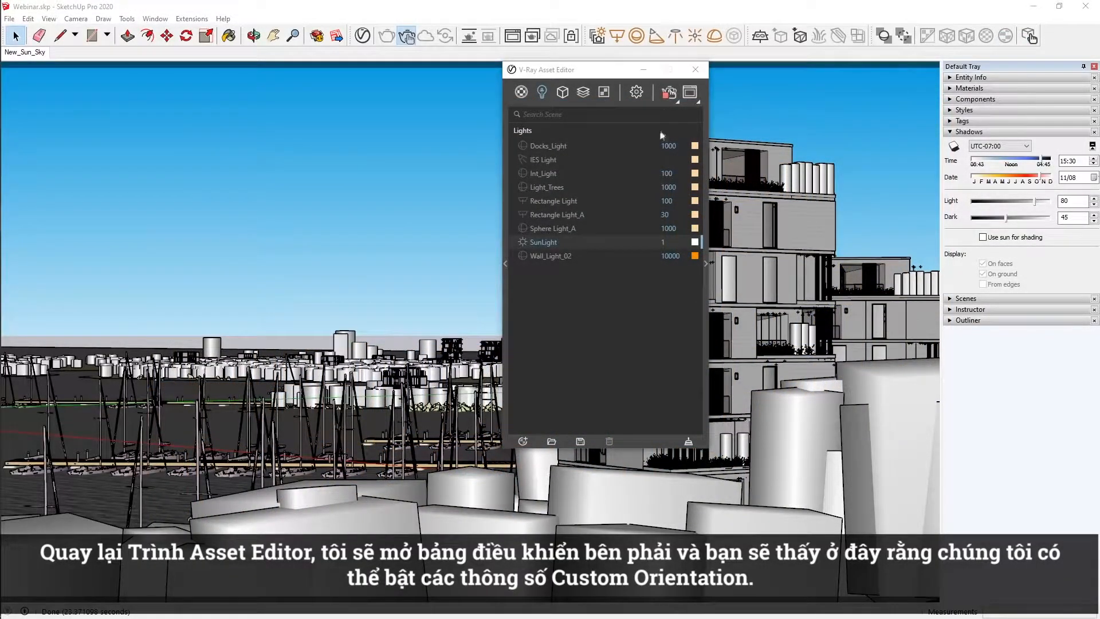
pyautogui.click(707, 264)
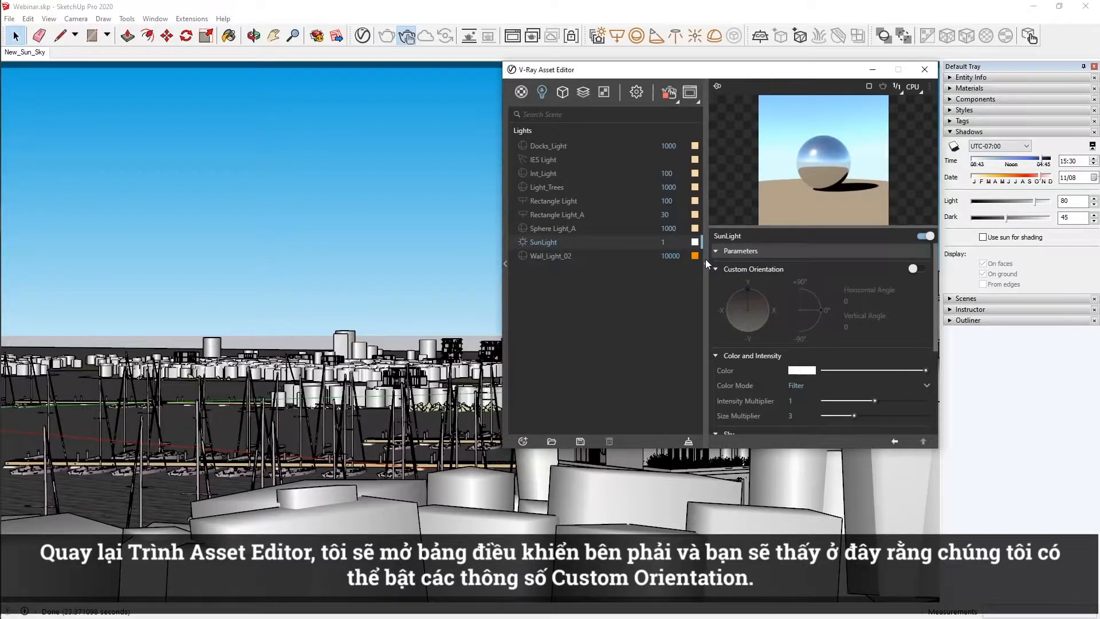
pyautogui.click(912, 269)
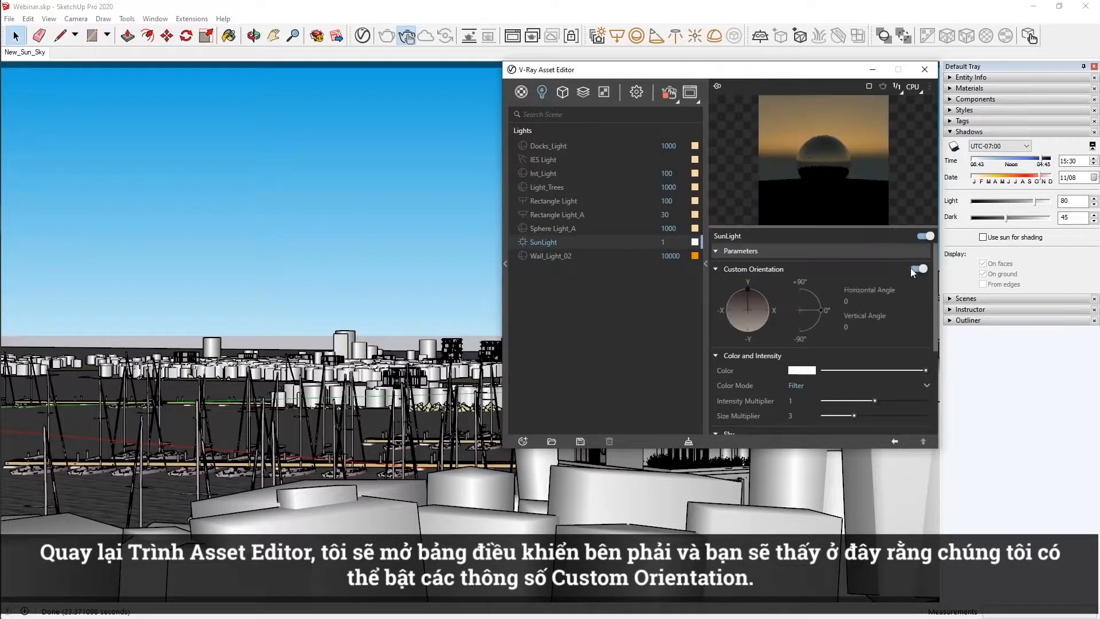
# Set SunLight's custom vertical angle to 42.2 and adjust its horizontal angle.
pyautogui.moveTo(820, 310); pyautogui.dragTo(813, 297)
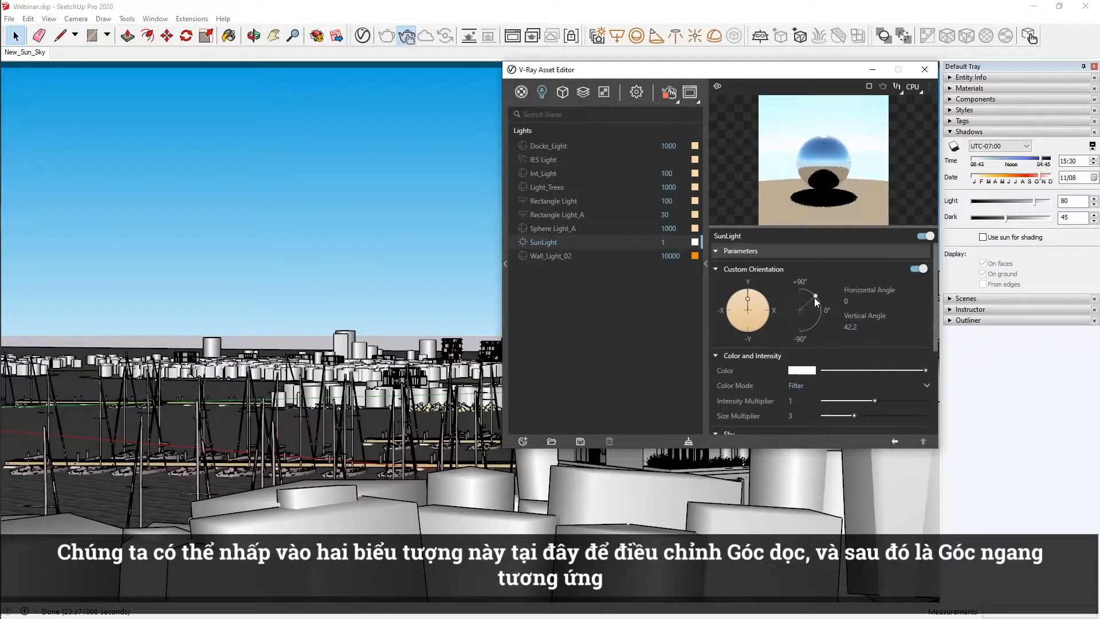
pyautogui.click(765, 298)
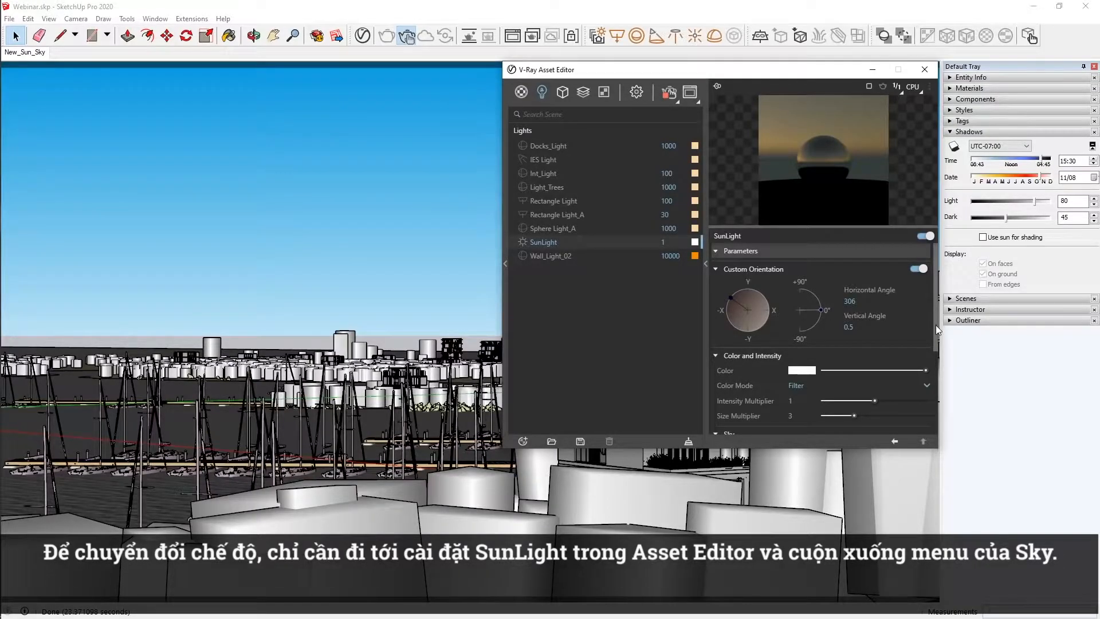
# Set SunLight's Sky Model to Improved in the Sky parameters.
pyautogui.moveTo(936, 325); pyautogui.dragTo(925, 398)
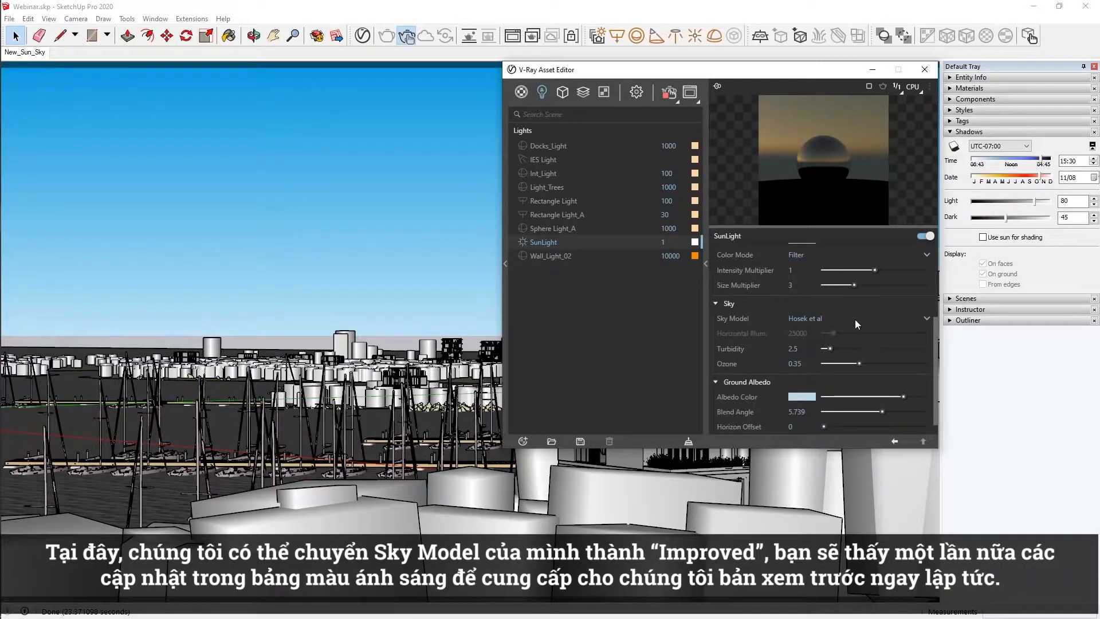
pyautogui.click(855, 318)
pyautogui.click(856, 394)
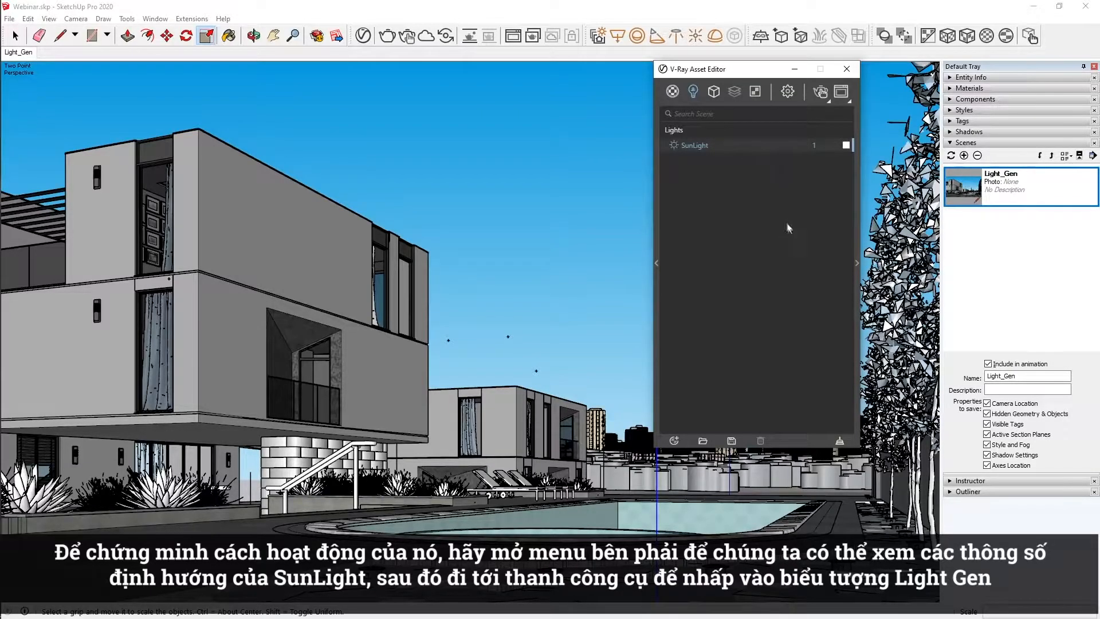
# Show SunLight's parameters and set up an exterior Sun & Sky analysis in Light Gen with 9 altitude and 18 azimuth variations.
pyautogui.click(854, 231)
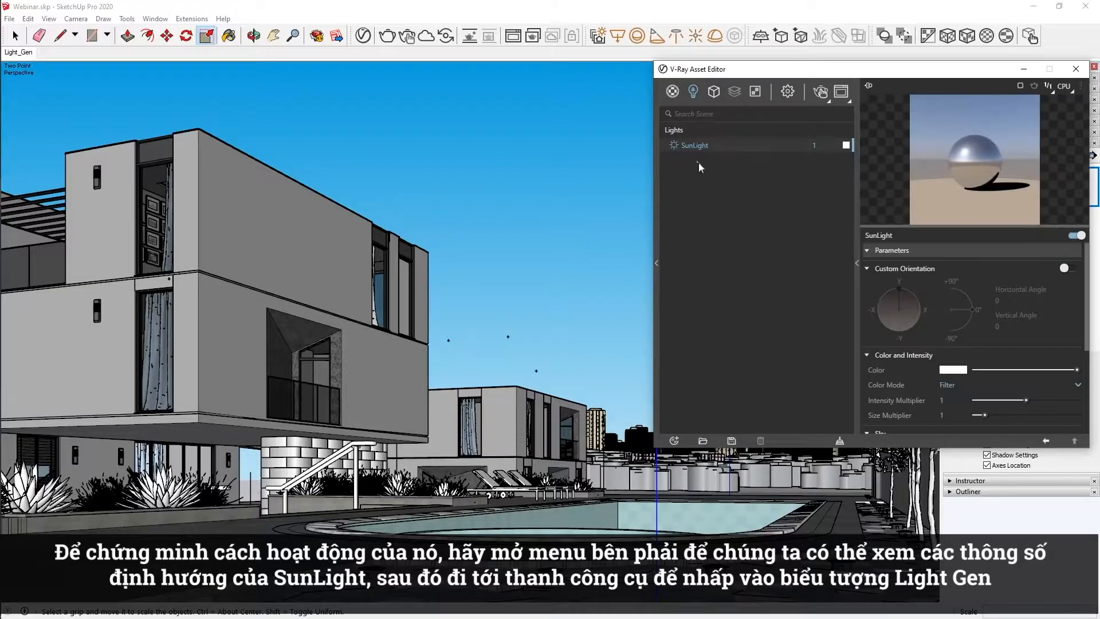
pyautogui.click(597, 35)
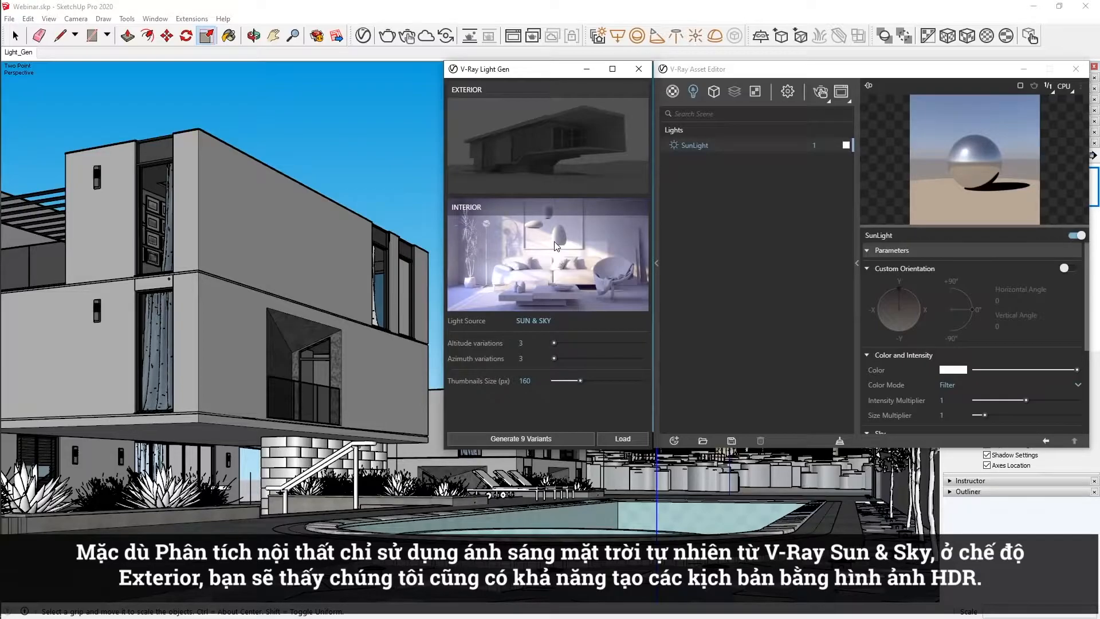
pyautogui.click(589, 166)
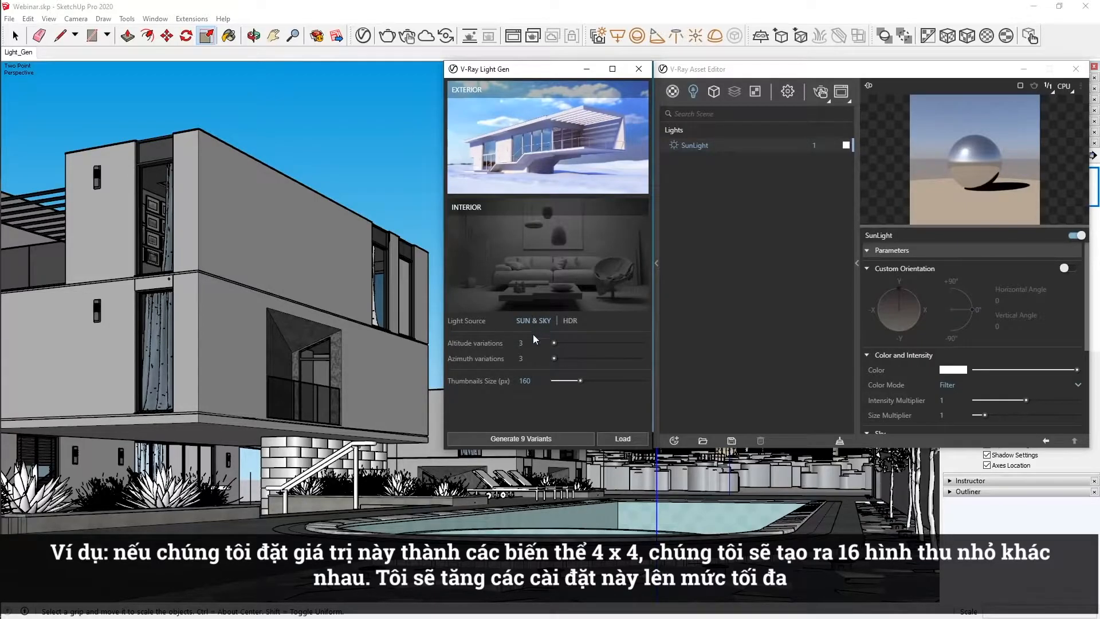
pyautogui.moveTo(553, 343); pyautogui.dragTo(642, 343)
pyautogui.moveTo(555, 358); pyautogui.dragTo(644, 359)
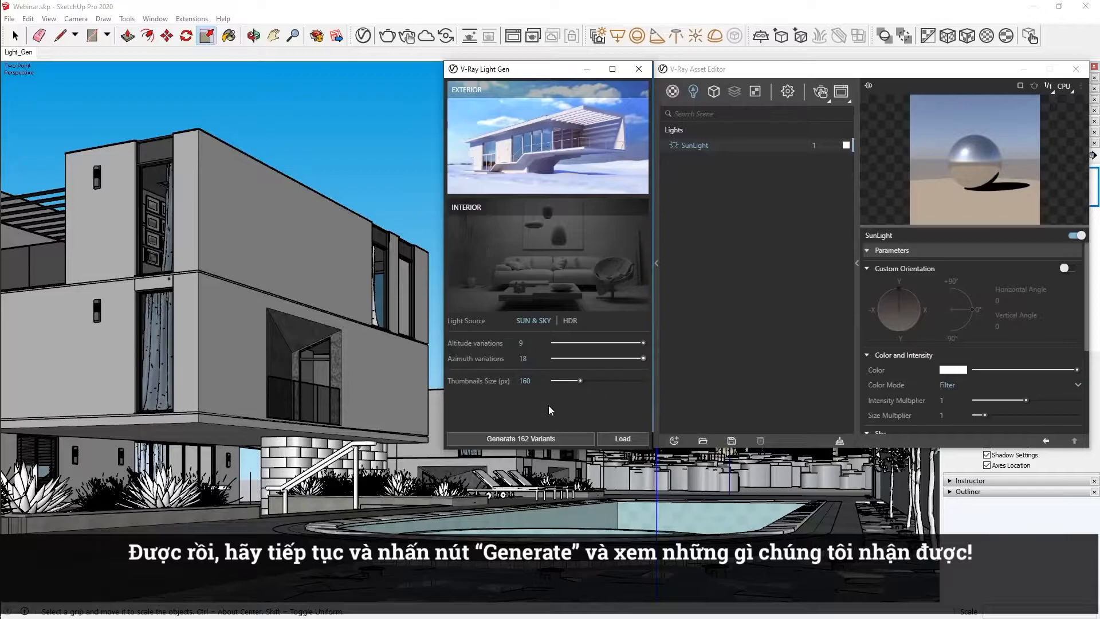
# Start generating the 162 Sun & Sky variants, stop the generation partway and reset Light Gen.
pyautogui.click(536, 437)
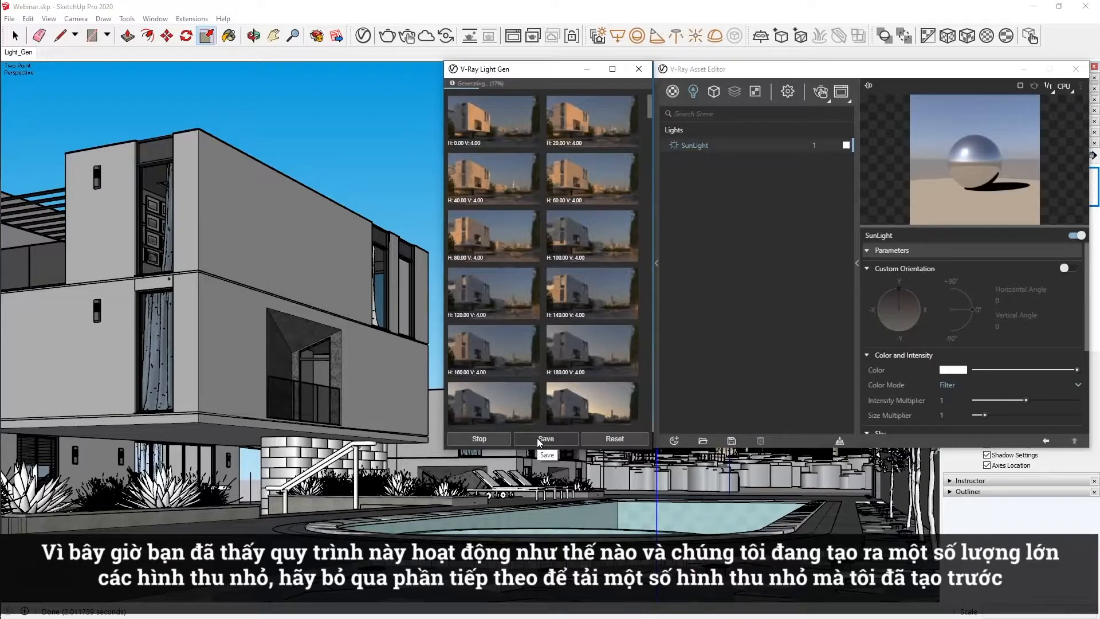
pyautogui.click(509, 437)
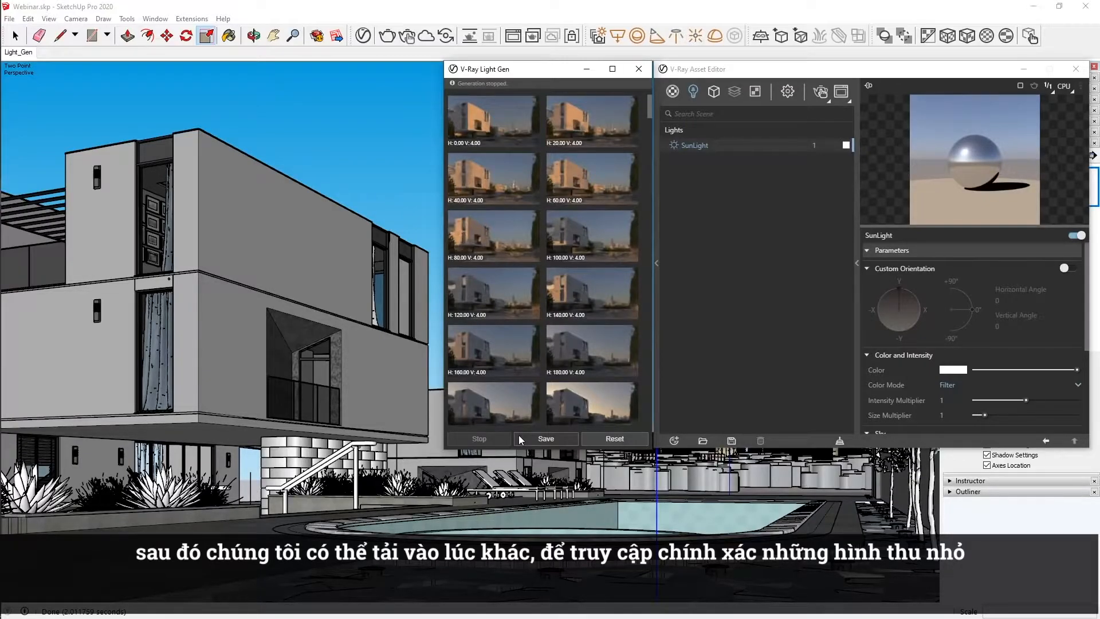
pyautogui.click(614, 439)
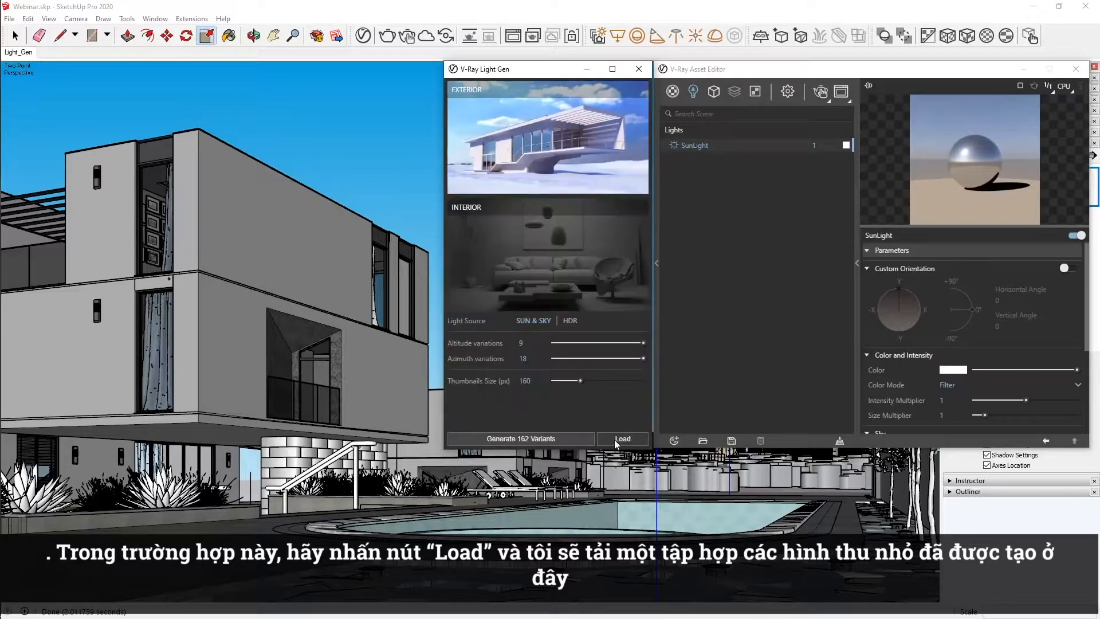
# Load Sun.lightset into Light Gen and apply the last lighting scenario, with horizontal angle 357.78 and vertical angle 70.
pyautogui.click(614, 439)
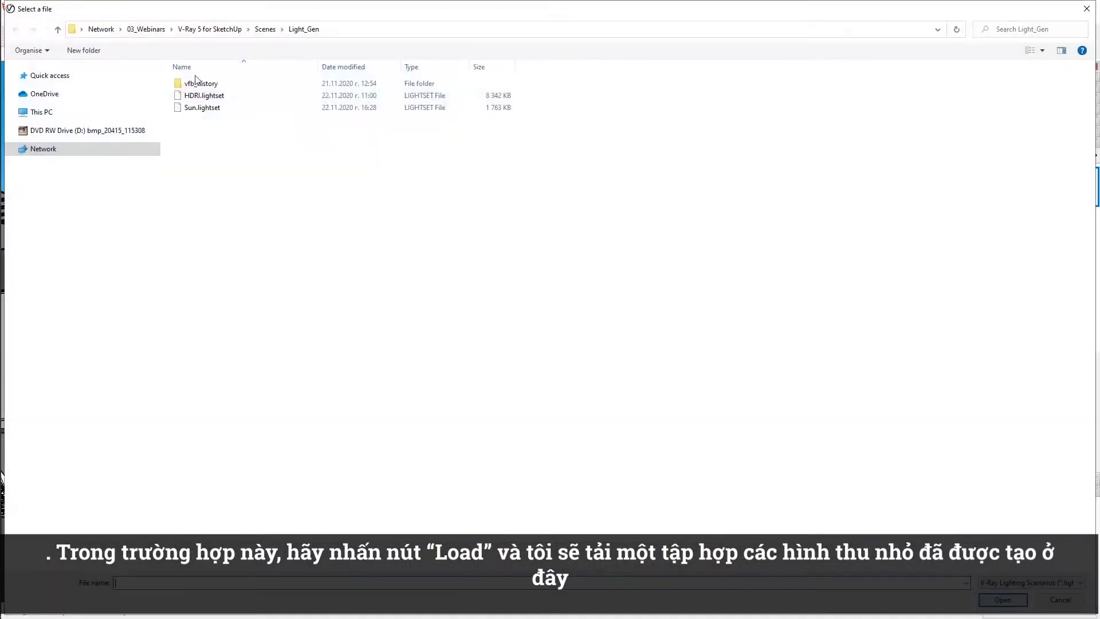
pyautogui.doubleClick(203, 107)
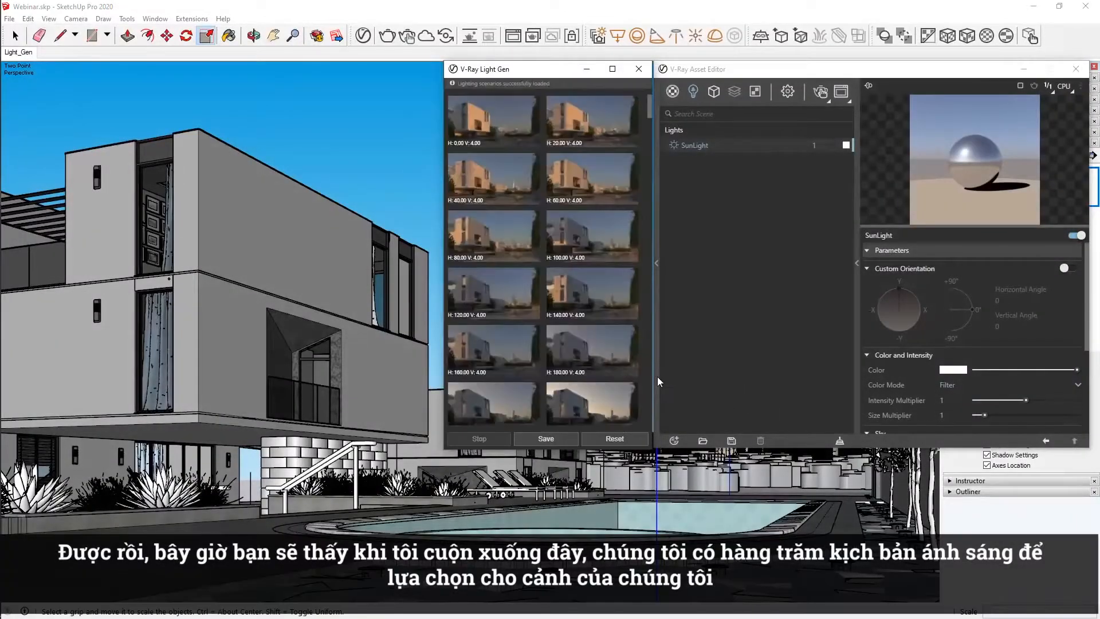
pyautogui.moveTo(648, 115); pyautogui.dragTo(648, 434)
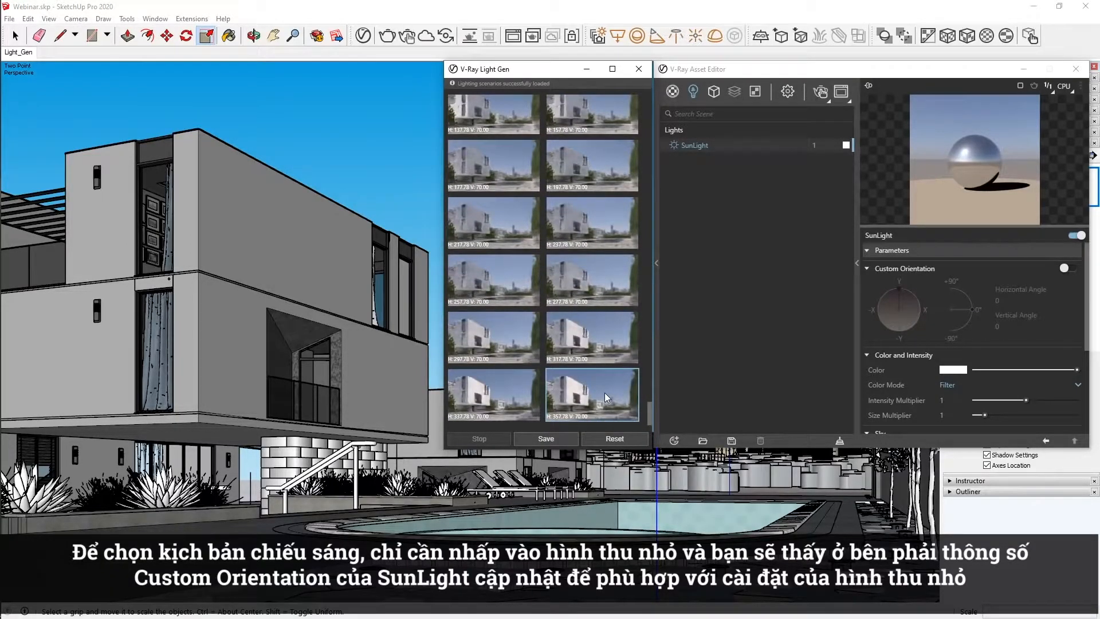
pyautogui.click(603, 393)
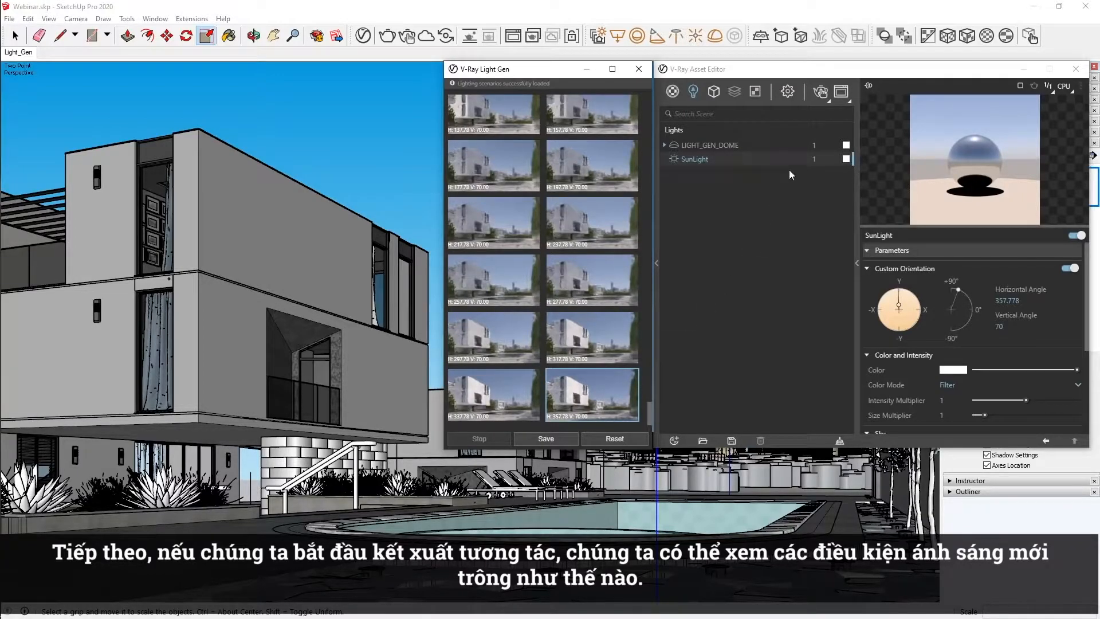
# Preview the applied sun lighting scenario with interactive rendering and stop the render.
pyautogui.click(820, 92)
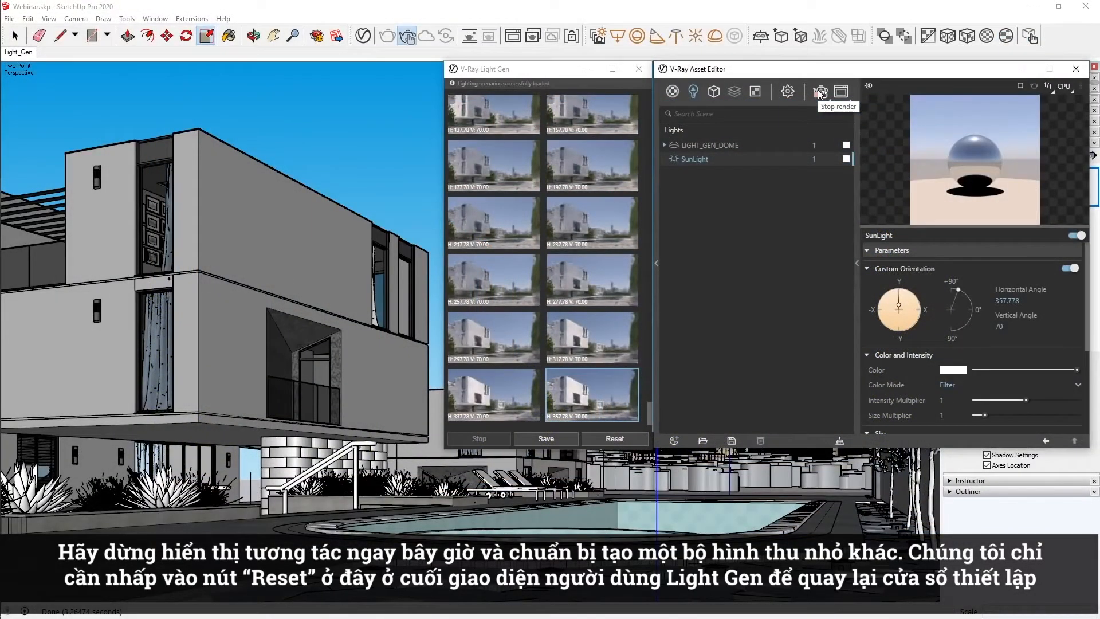
pyautogui.click(820, 93)
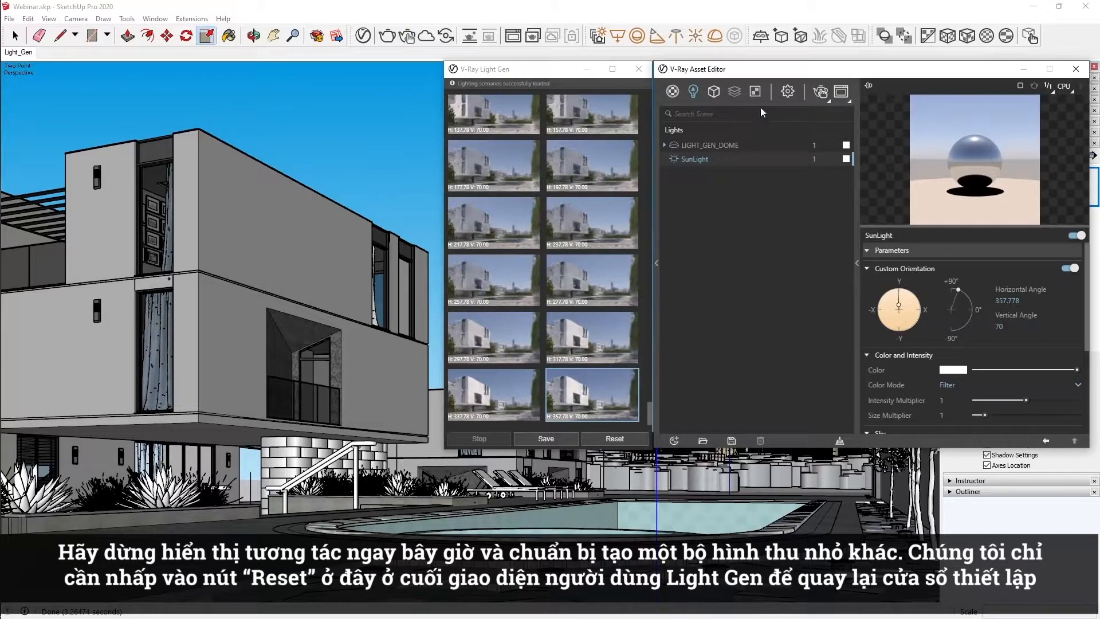
# Reset Light Gen and switch its light source to HDR with 35 unique styles and 18 variations.
pyautogui.click(613, 438)
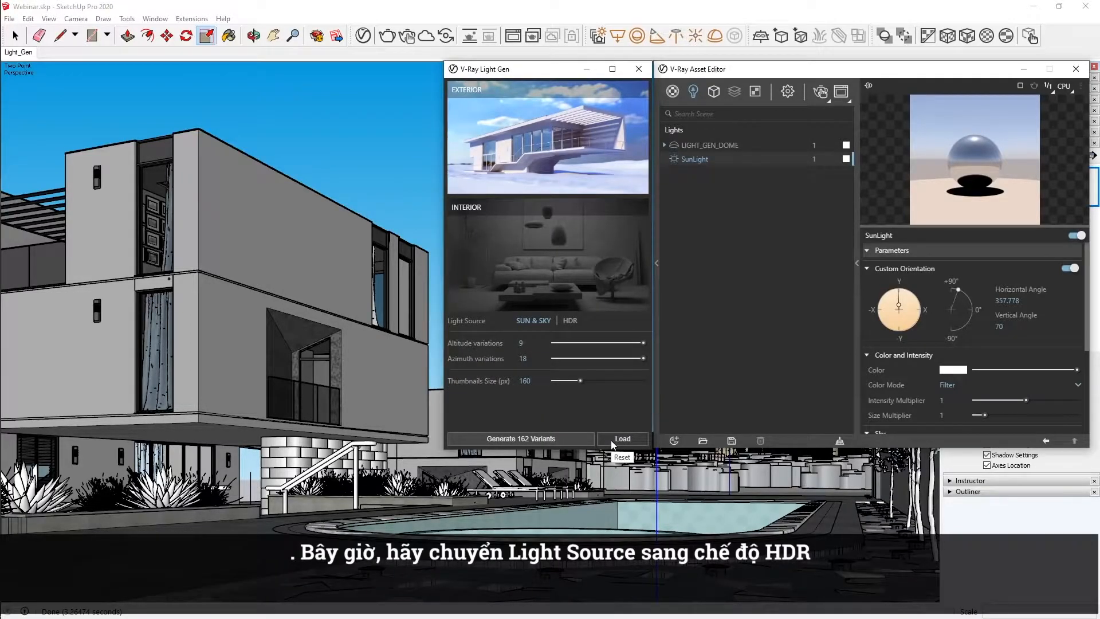
pyautogui.click(569, 321)
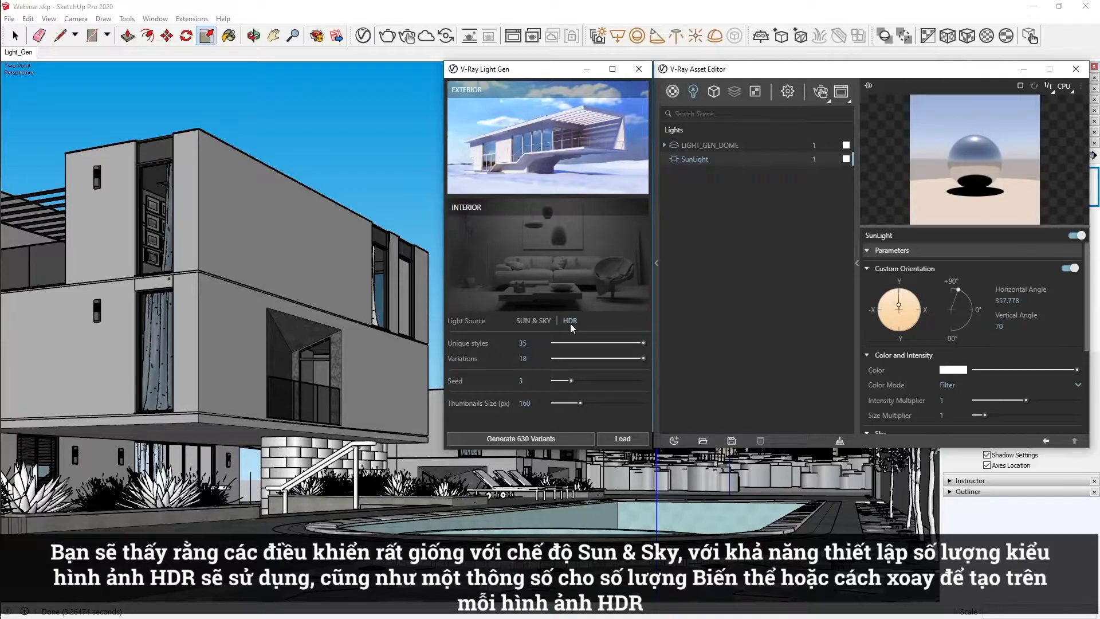
pyautogui.moveTo(643, 343)
pyautogui.mouseDown()
pyautogui.moveTo(614, 343)
pyautogui.moveTo(652, 341)
pyautogui.mouseUp()
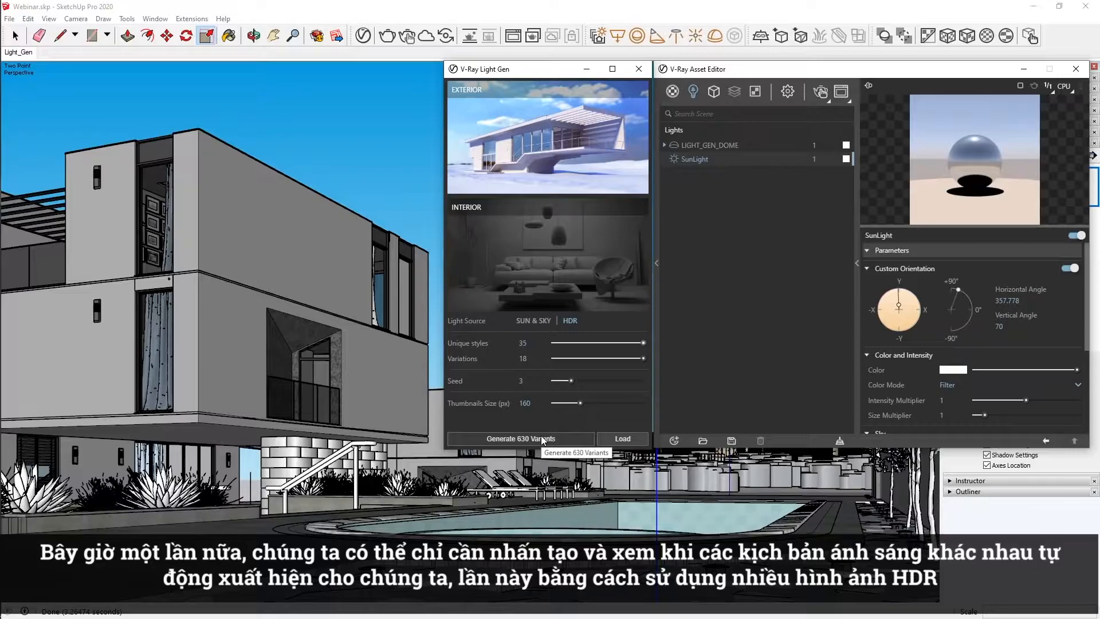
# Start generating the HDR variants, stop partway, view the lightset save dialog without saving and reset Light Gen.
pyautogui.click(541, 437)
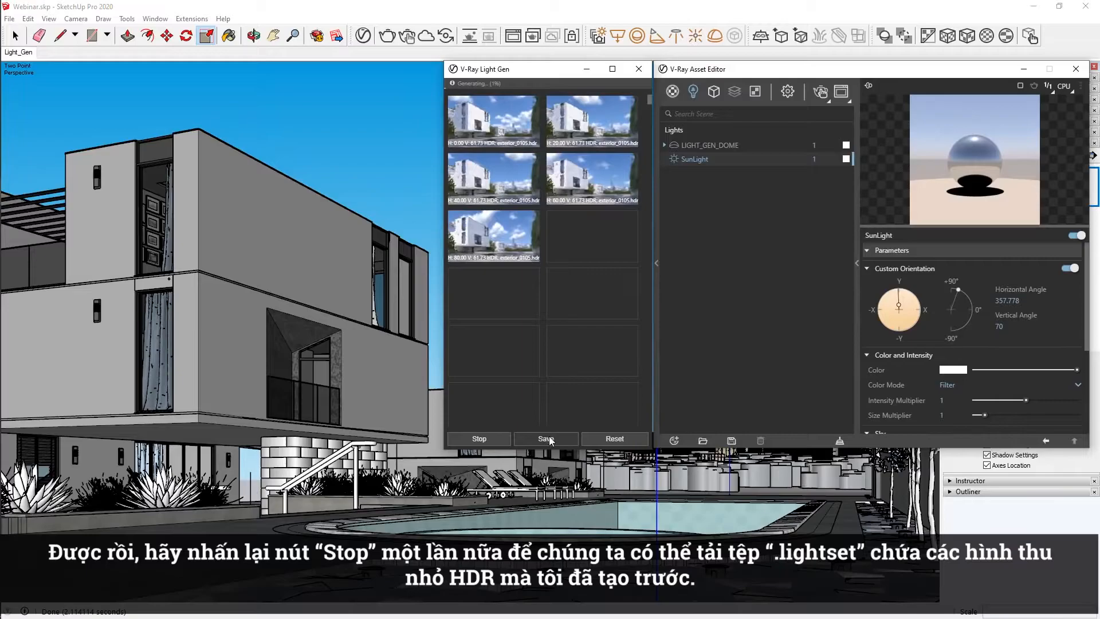
pyautogui.click(489, 437)
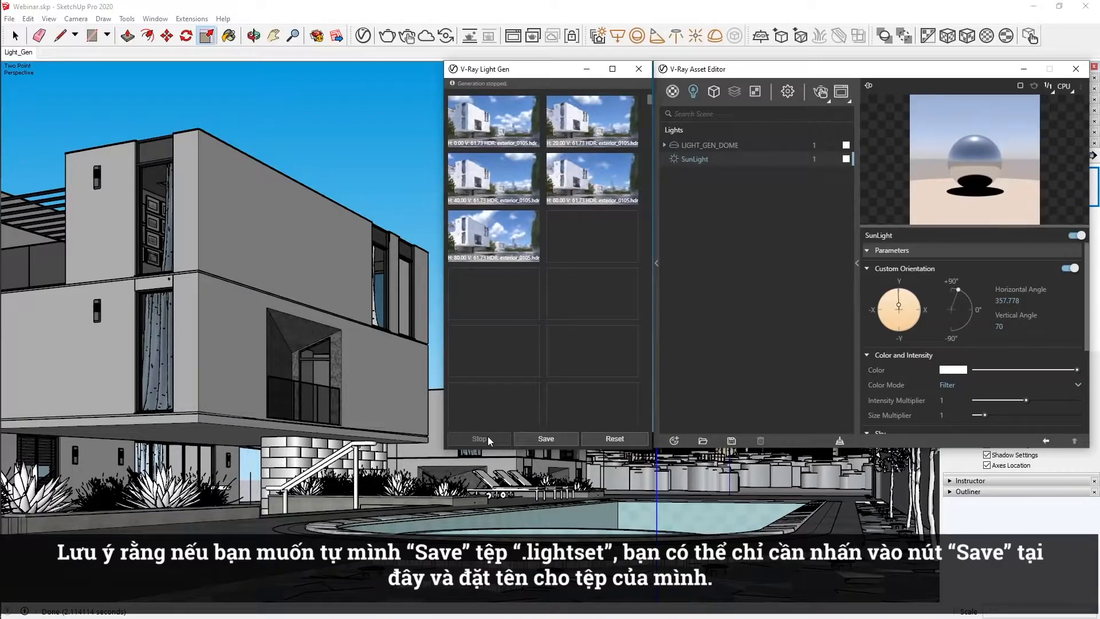
pyautogui.click(531, 437)
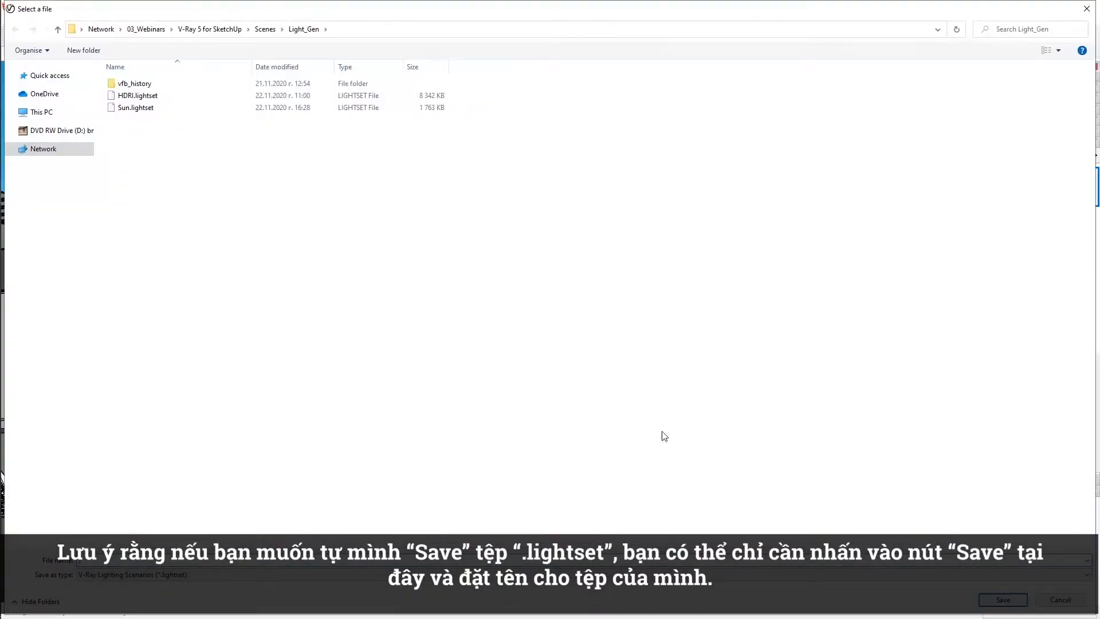
pyautogui.click(1038, 600)
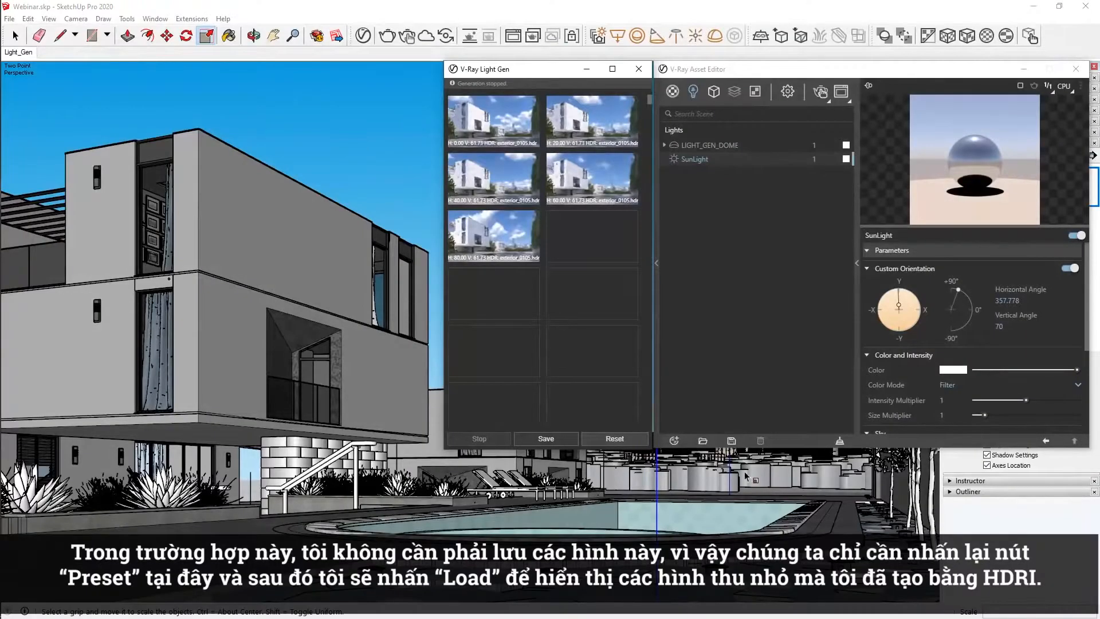
pyautogui.click(618, 439)
# Load the pre-generated HDR lighting scenarios from HDRI.lightset into Light Gen.
pyautogui.click(606, 437)
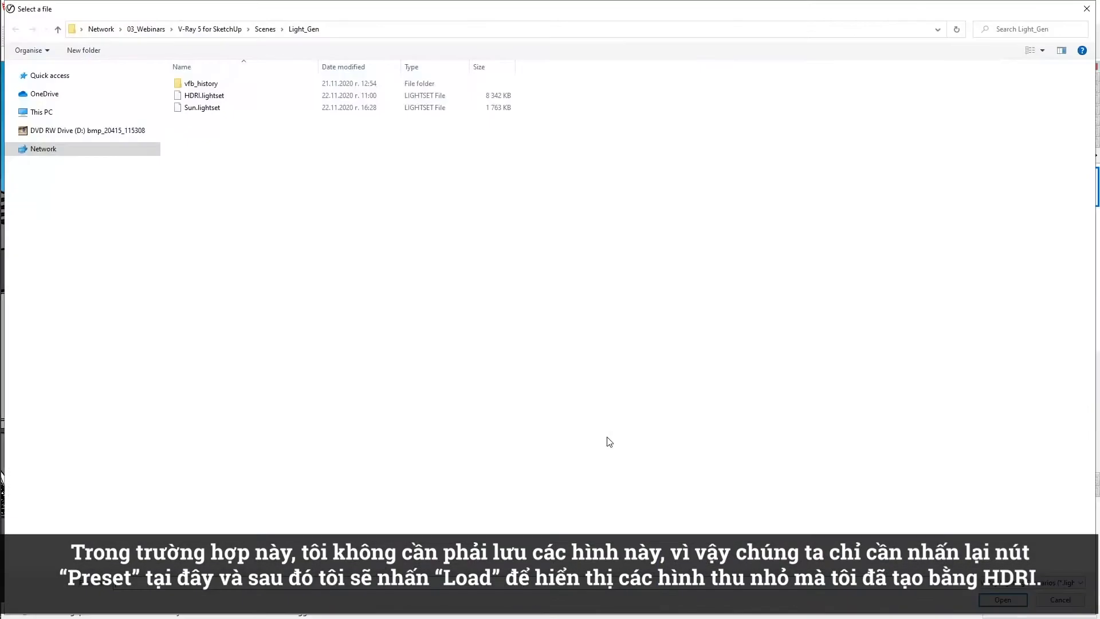
pyautogui.click(264, 96)
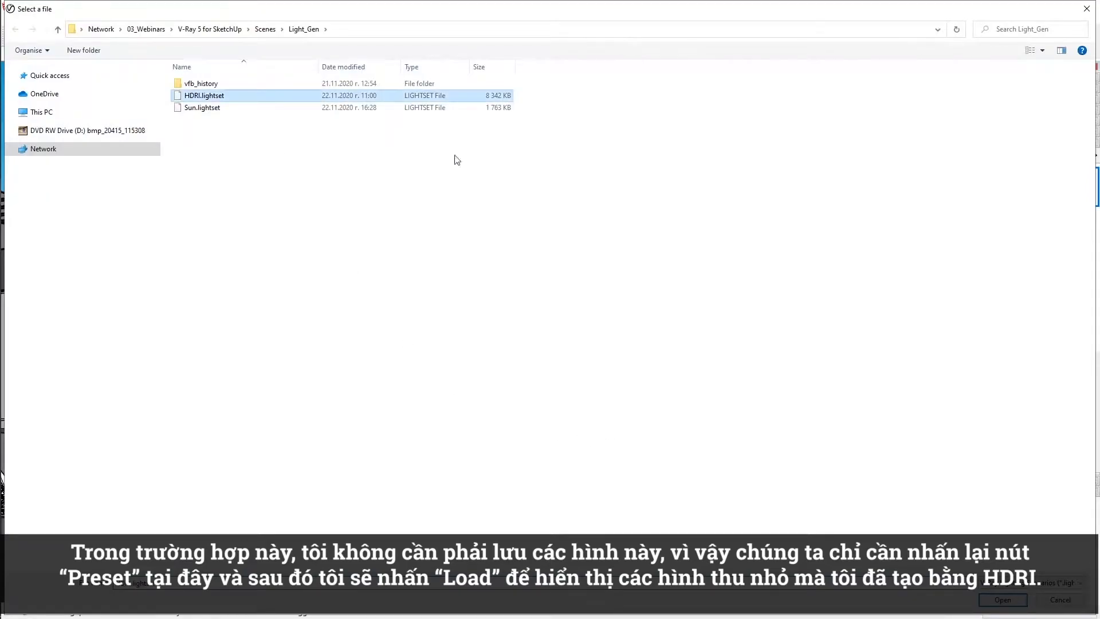
pyautogui.click(988, 600)
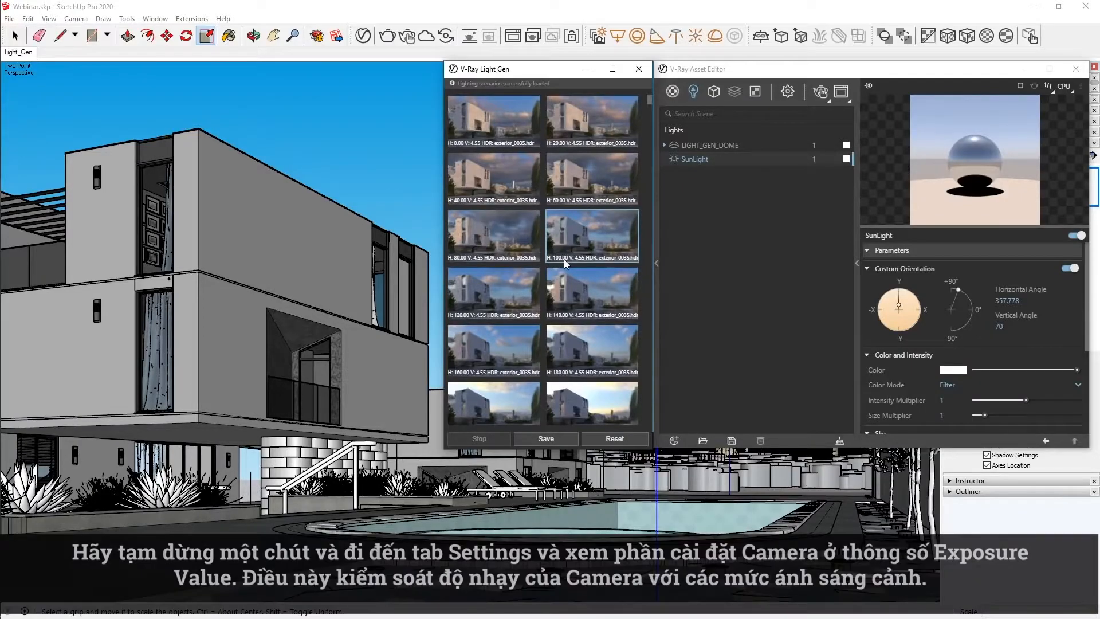
# Display the V-Ray render and camera settings, start interactive rendering and browse further HDR lighting scenarios.
pyautogui.click(789, 92)
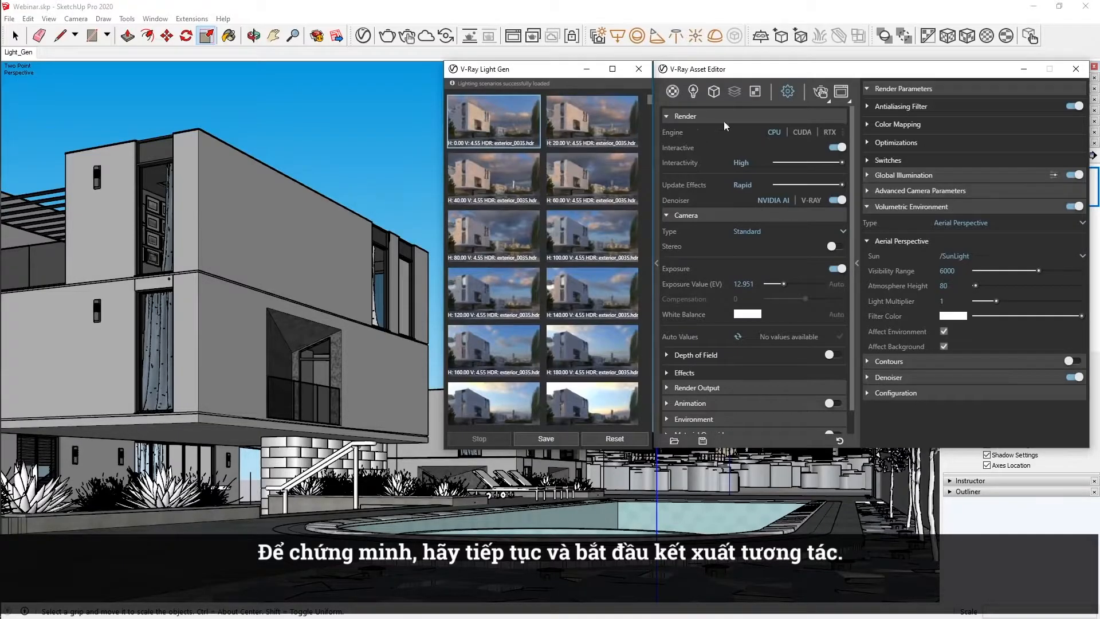
pyautogui.click(819, 92)
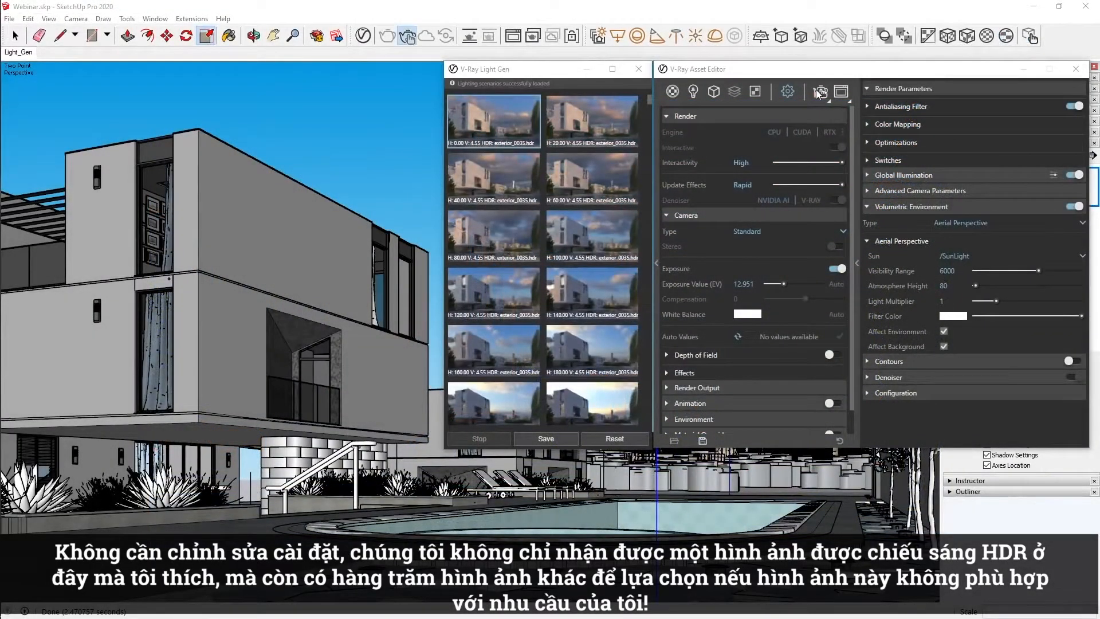
pyautogui.moveTo(648, 100); pyautogui.dragTo(652, 205)
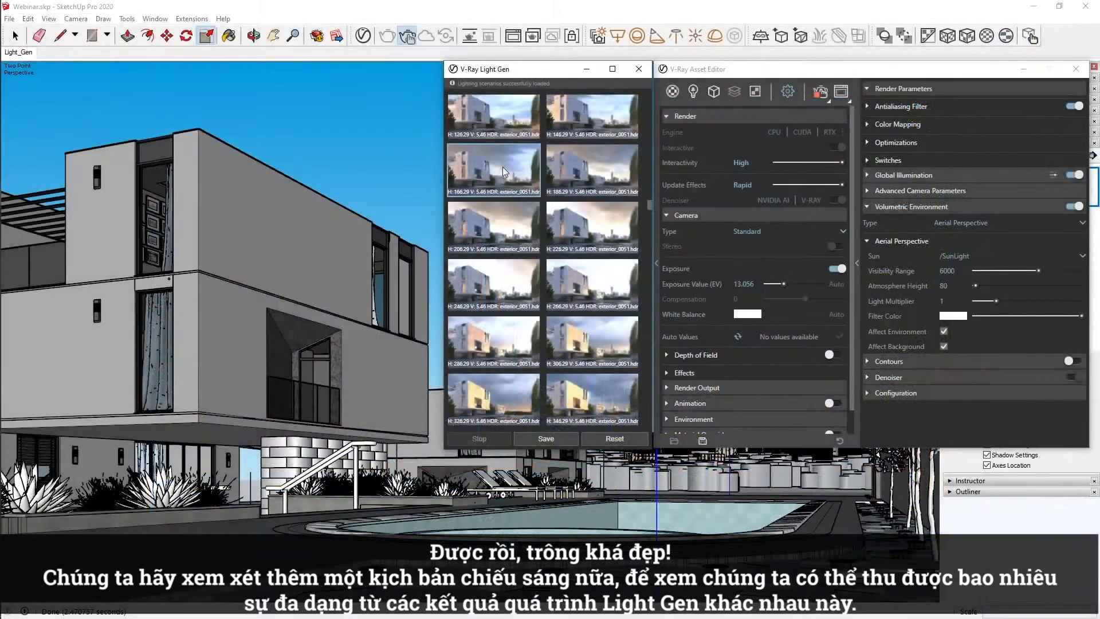
pyautogui.moveTo(650, 206); pyautogui.dragTo(648, 307)
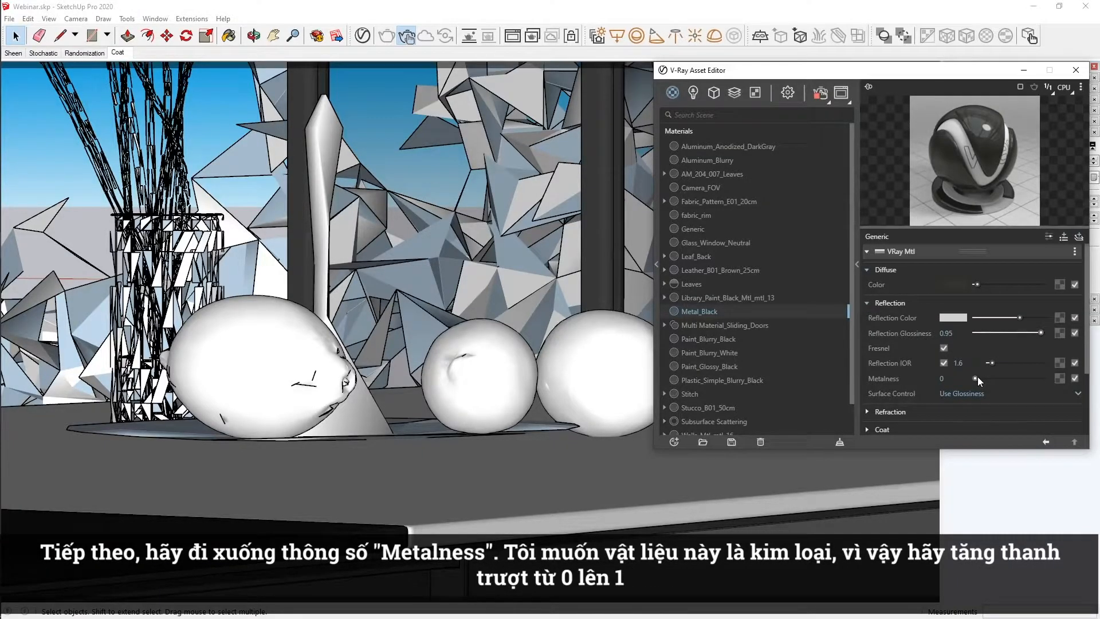
# Set Metal_Black's Metalness to 1, switch its Surface Control to Use Roughness and lower the Reflection Roughness.
pyautogui.moveTo(977, 377); pyautogui.dragTo(1048, 376)
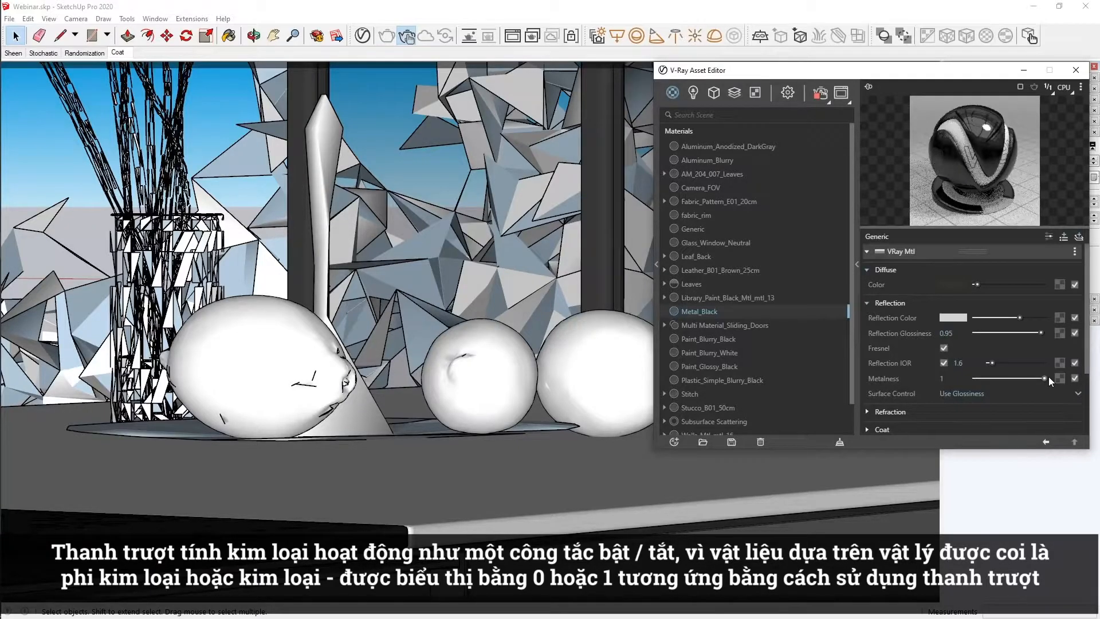
pyautogui.click(982, 391)
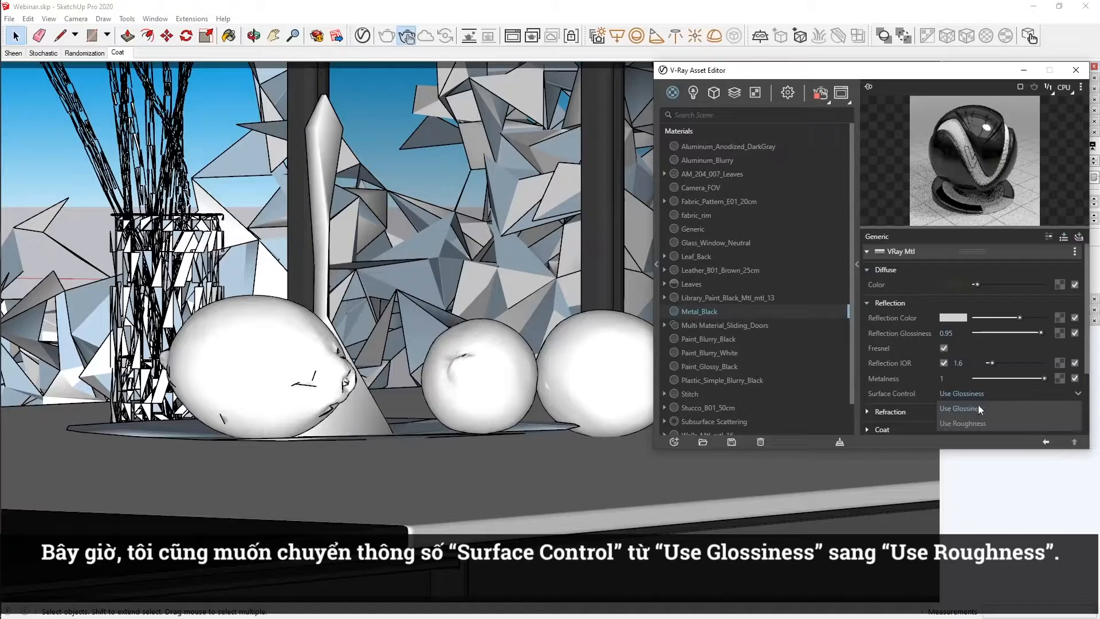
pyautogui.click(976, 424)
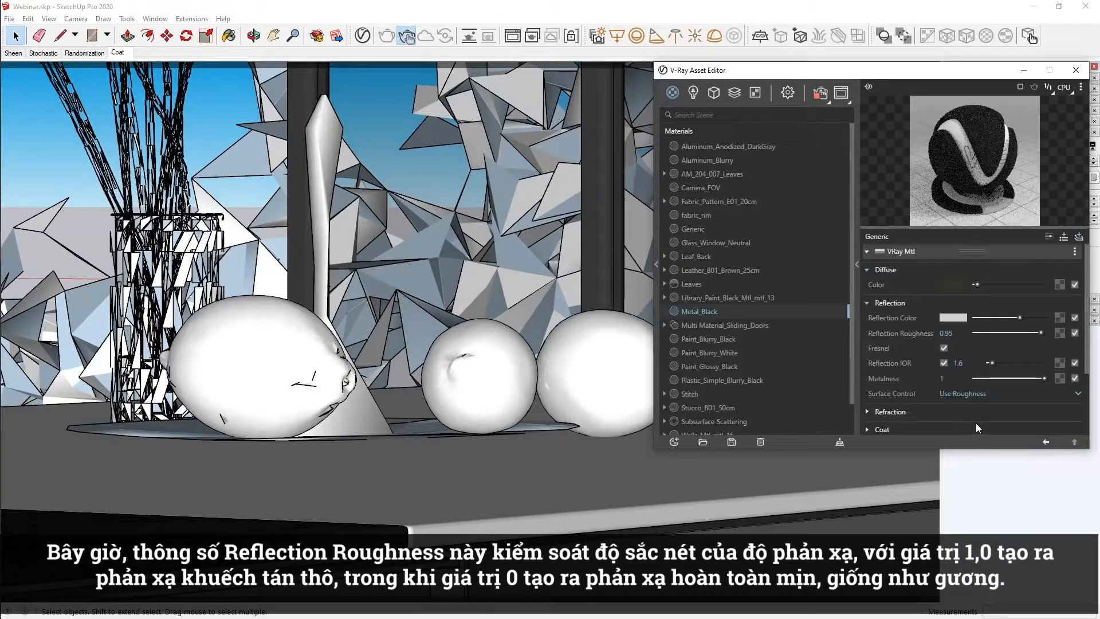
pyautogui.moveTo(1039, 333); pyautogui.dragTo(982, 332)
pyautogui.moveTo(986, 335); pyautogui.dragTo(977, 334)
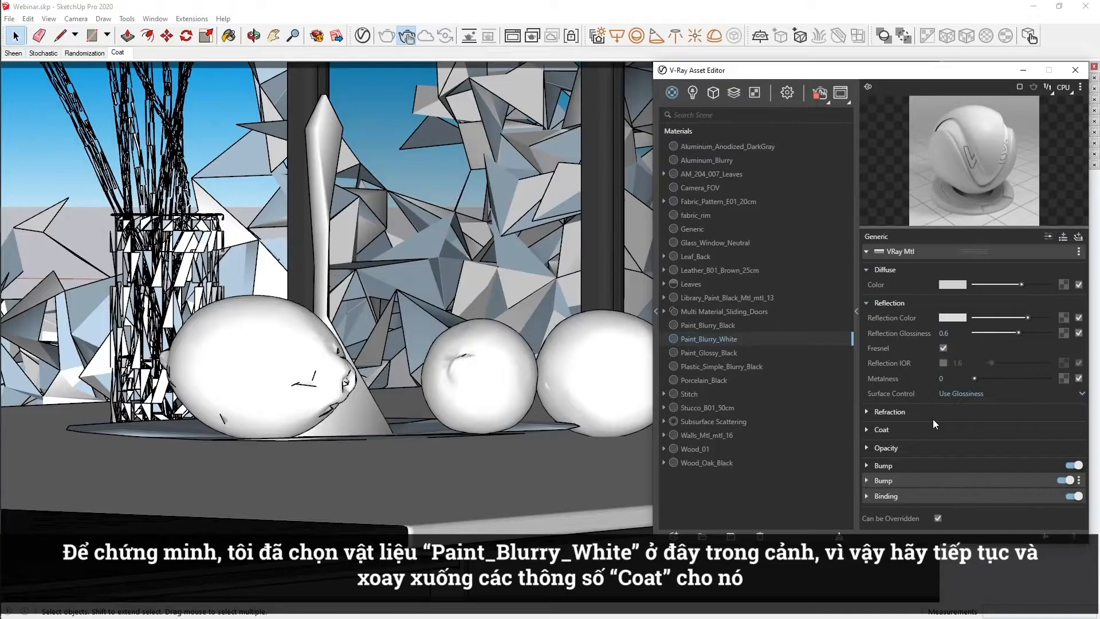
# Give the Paint_Blurry_White material a coat by raising its Coat Amount to 1.
pyautogui.click(867, 430)
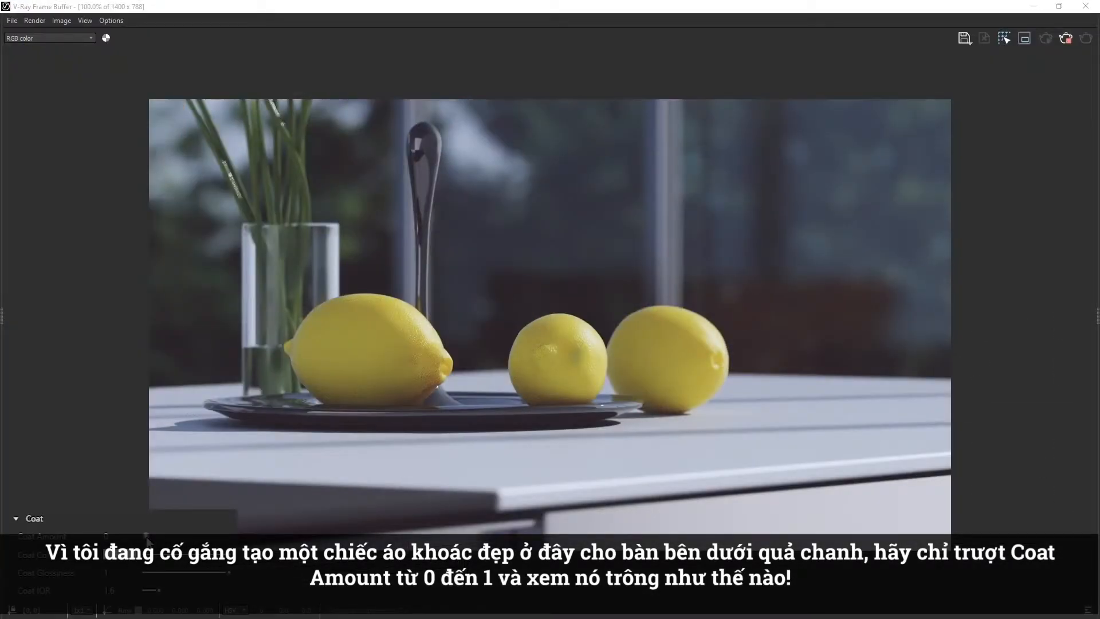
pyautogui.moveTo(146, 536); pyautogui.dragTo(229, 535)
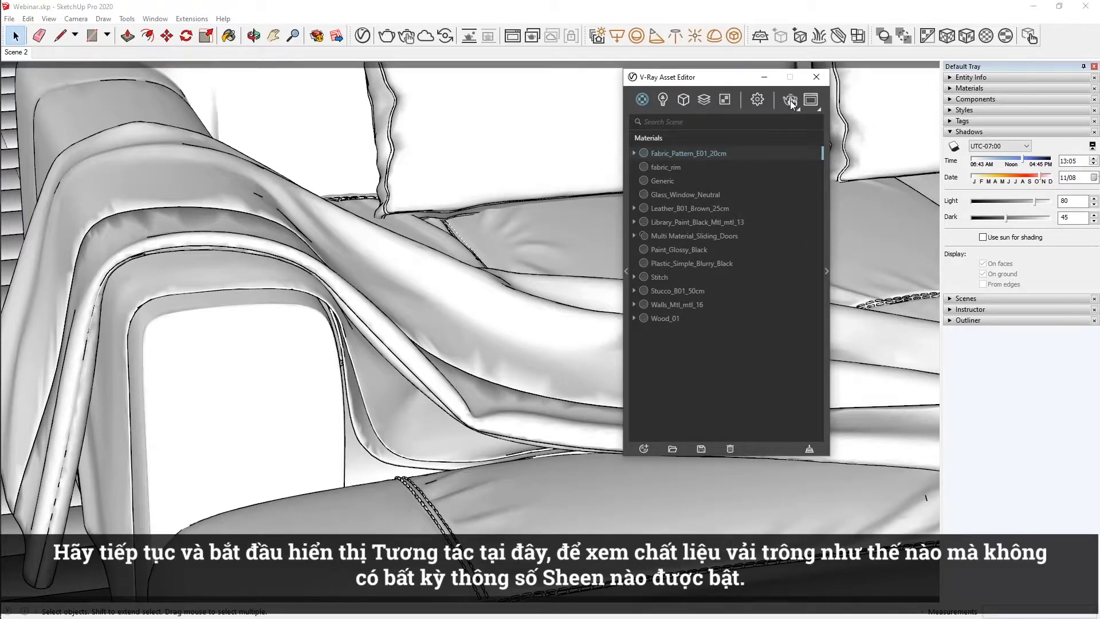
# Start interactive rendering and show the advanced settings of Fabric_Pattern_E01_20cm with its Sheen parameters expanded.
pyautogui.click(789, 101)
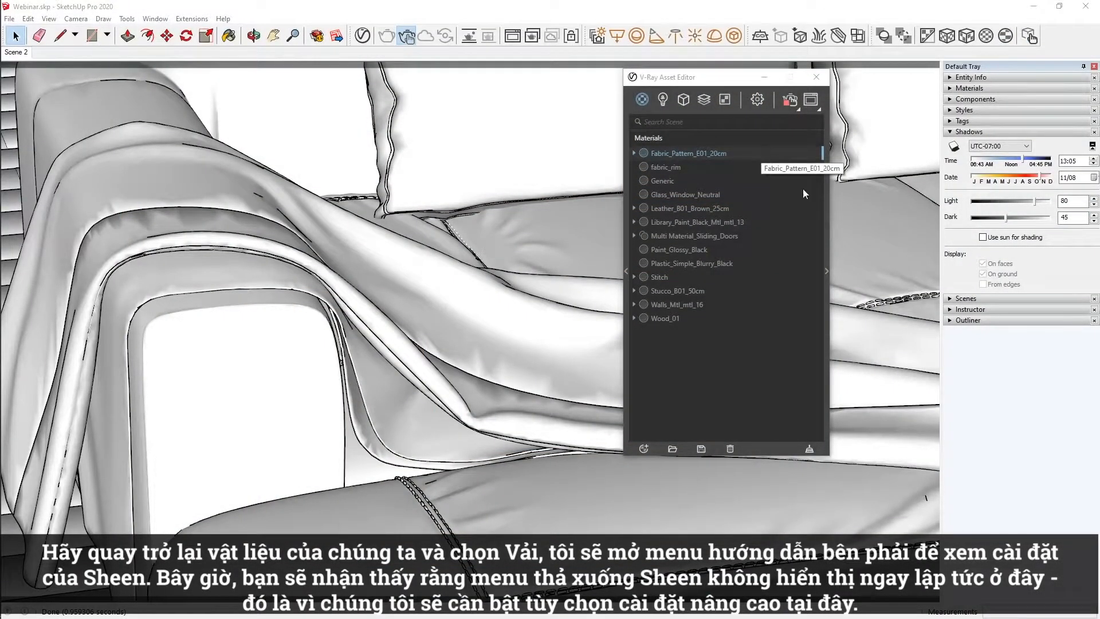
pyautogui.click(827, 208)
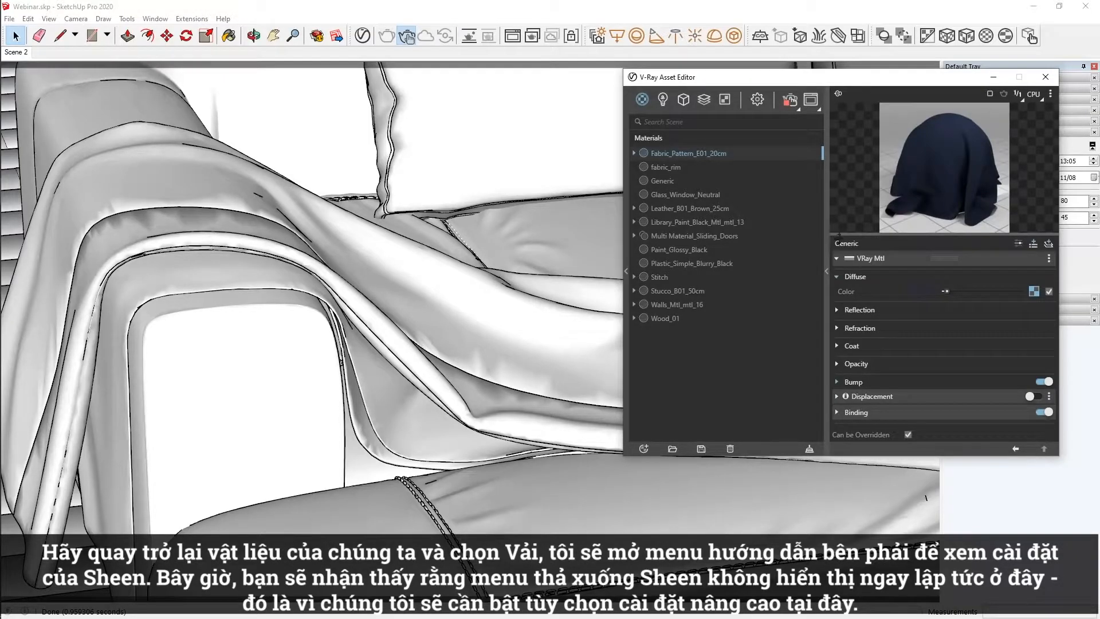
pyautogui.click(1018, 243)
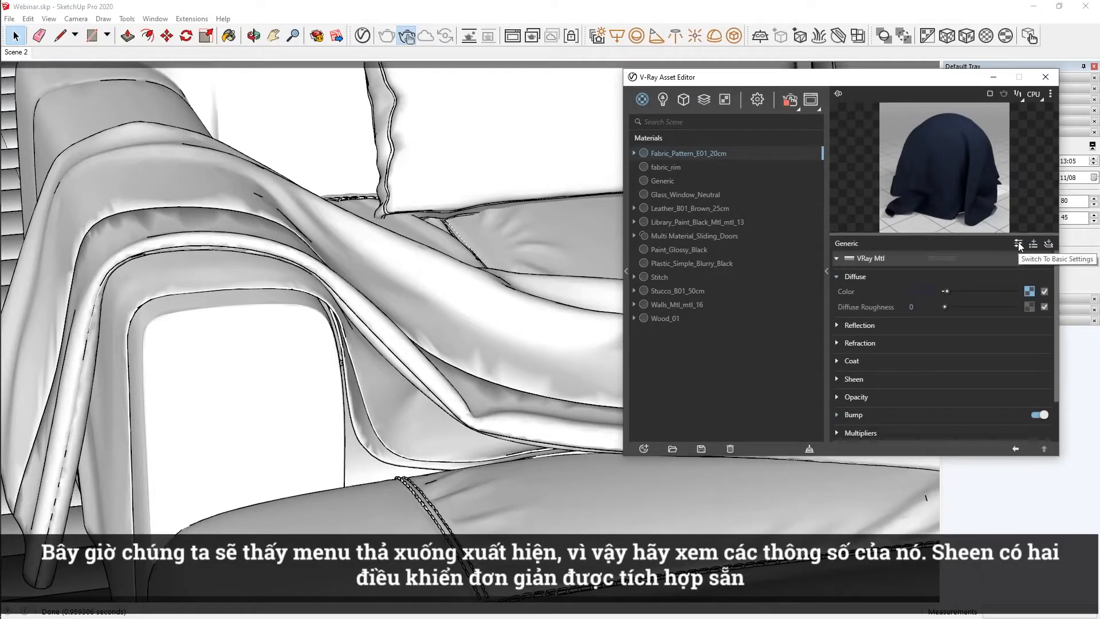
pyautogui.click(836, 380)
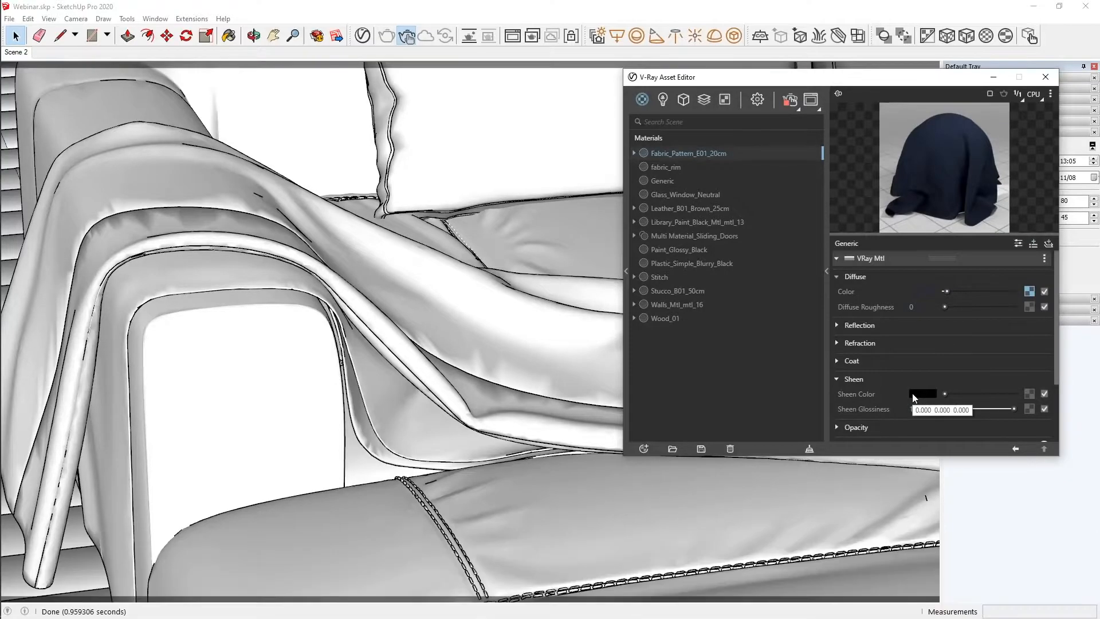
# Copy the fabric's Diffuse Color texture and paste it as a copy into the Sheen Color texture slot.
pyautogui.rightClick(1029, 291)
pyautogui.click(1012, 299)
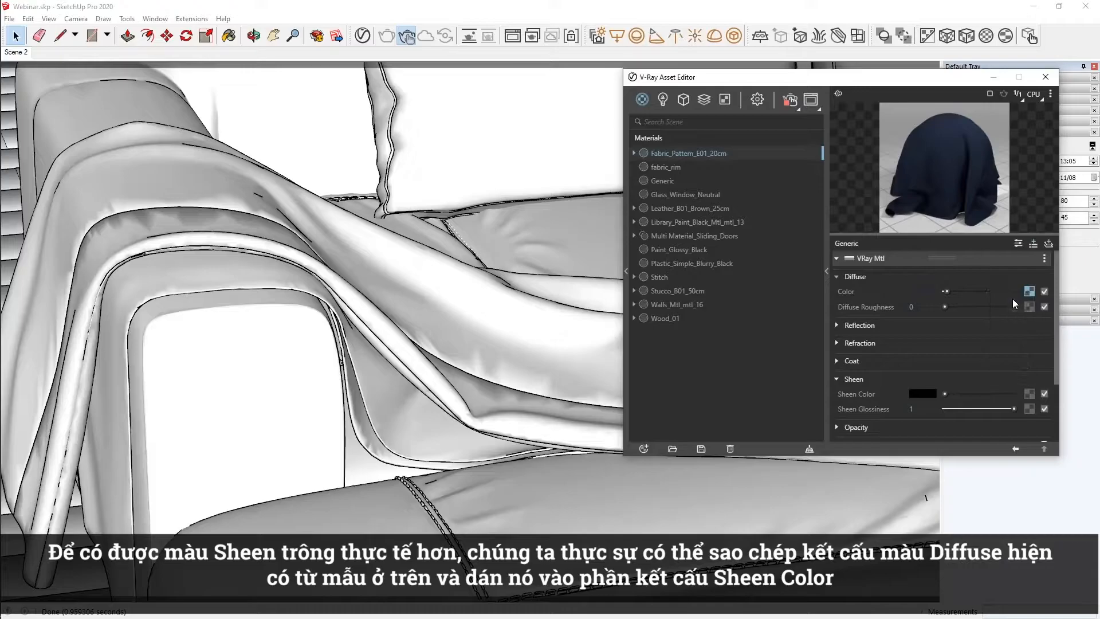
pyautogui.rightClick(1030, 393)
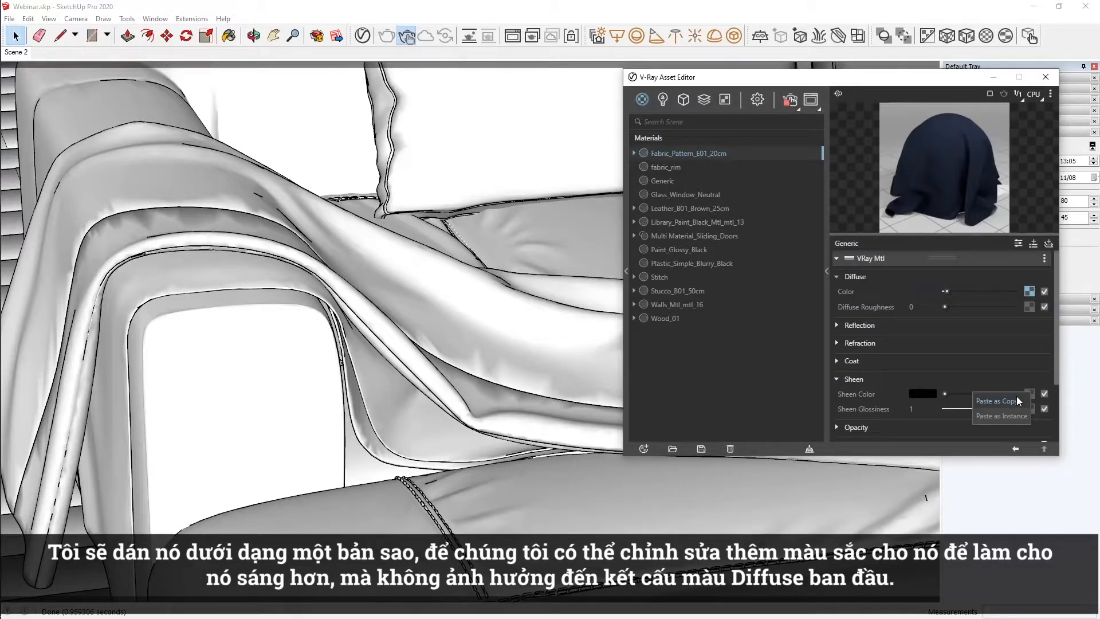
pyautogui.click(1017, 400)
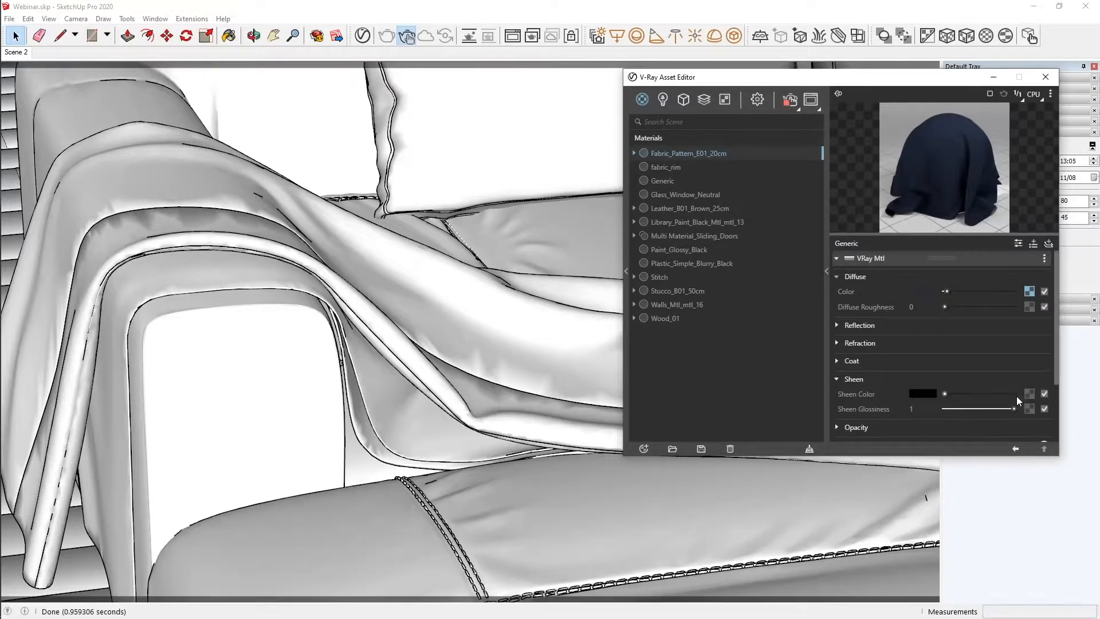
# Wrap the Sheen Color texture in a Color Correction and set its Brightness to 0.36.
pyautogui.rightClick(1028, 395)
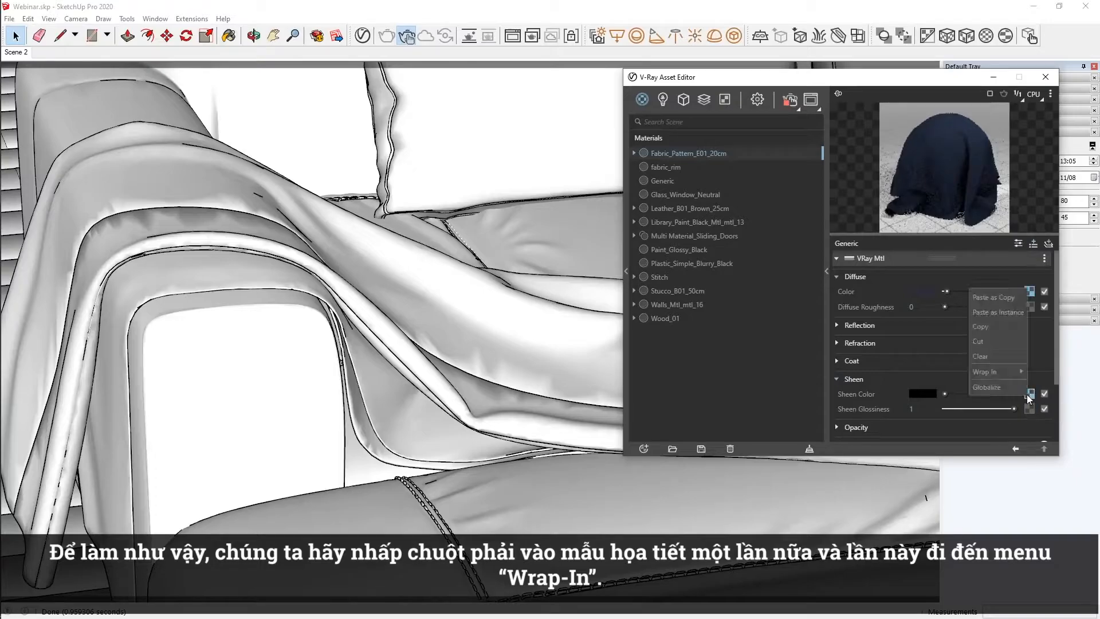
pyautogui.moveTo(1011, 372)
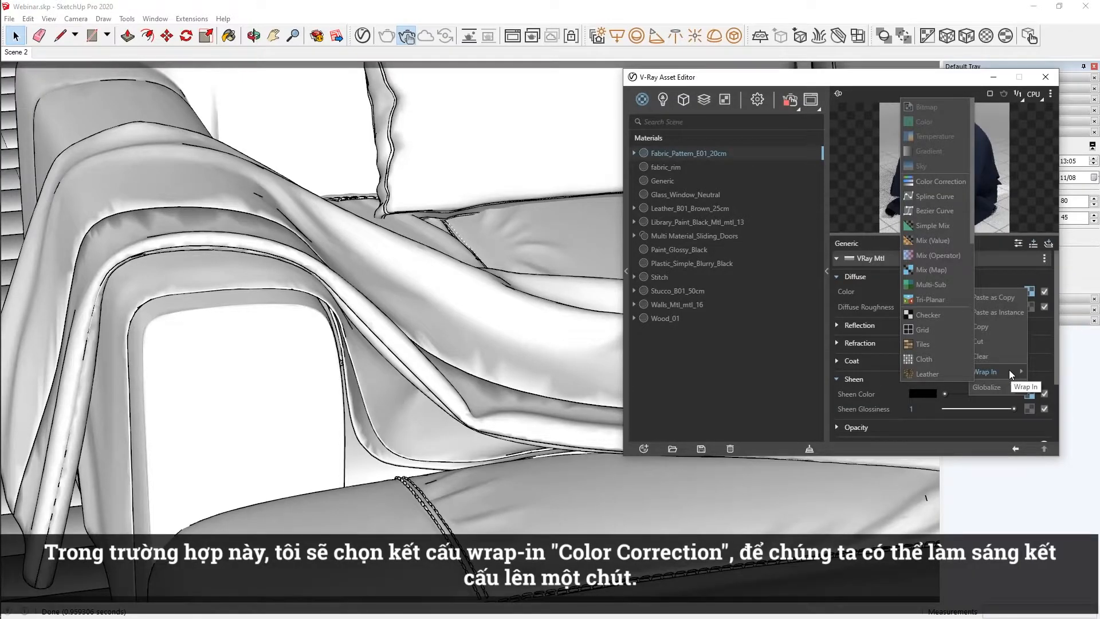
pyautogui.click(937, 183)
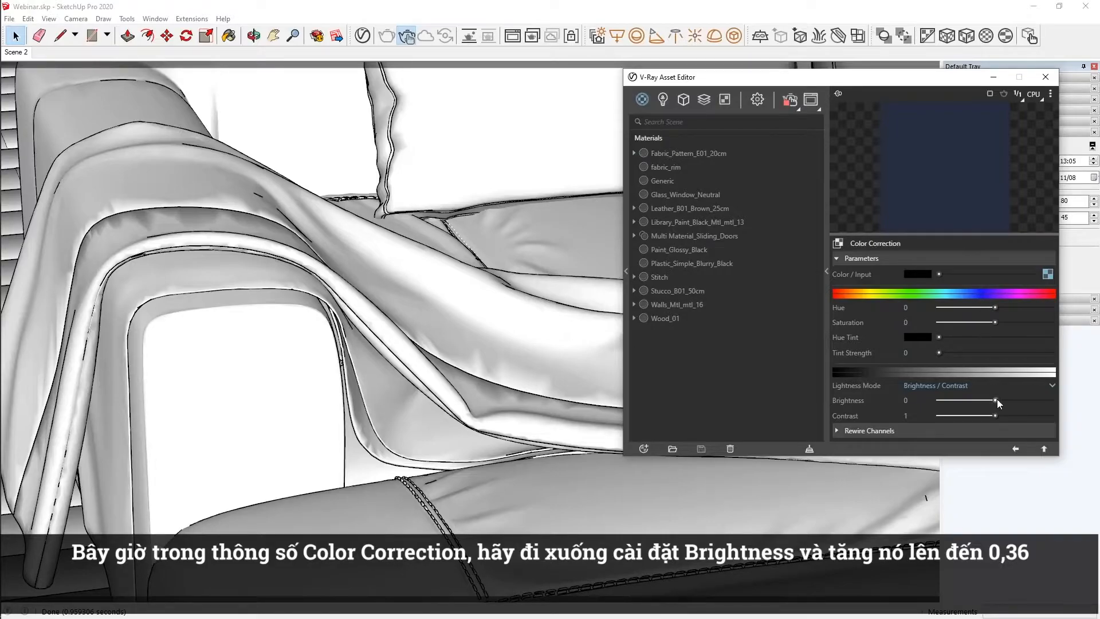
pyautogui.moveTo(996, 400); pyautogui.dragTo(1015, 400)
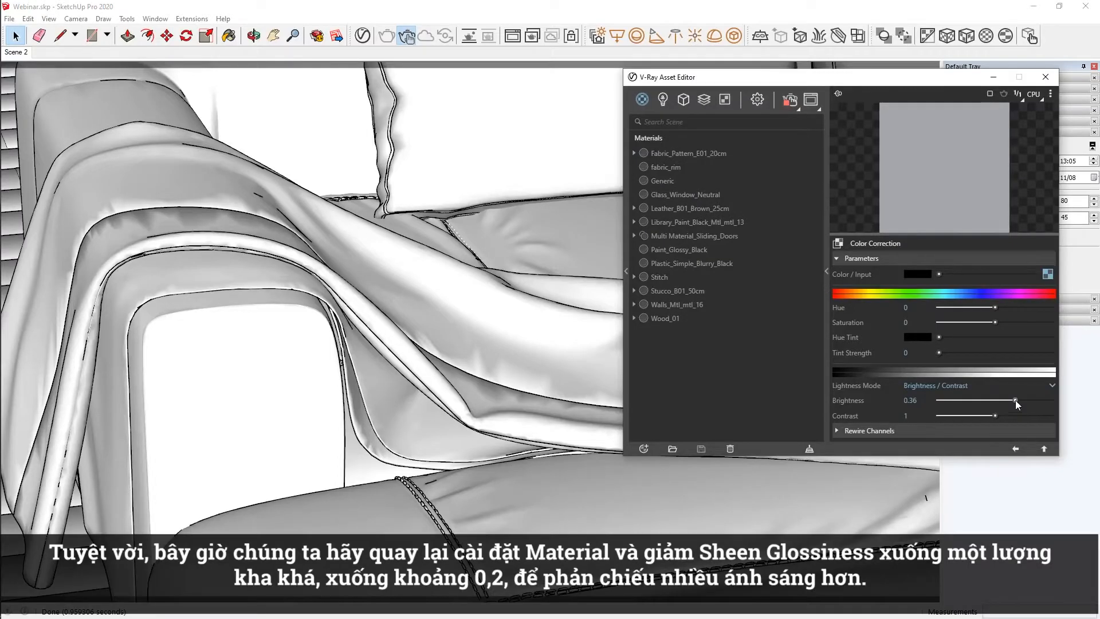
# Return to the fabric material's settings and set its Sheen Glossiness to 0.2.
pyautogui.click(1015, 449)
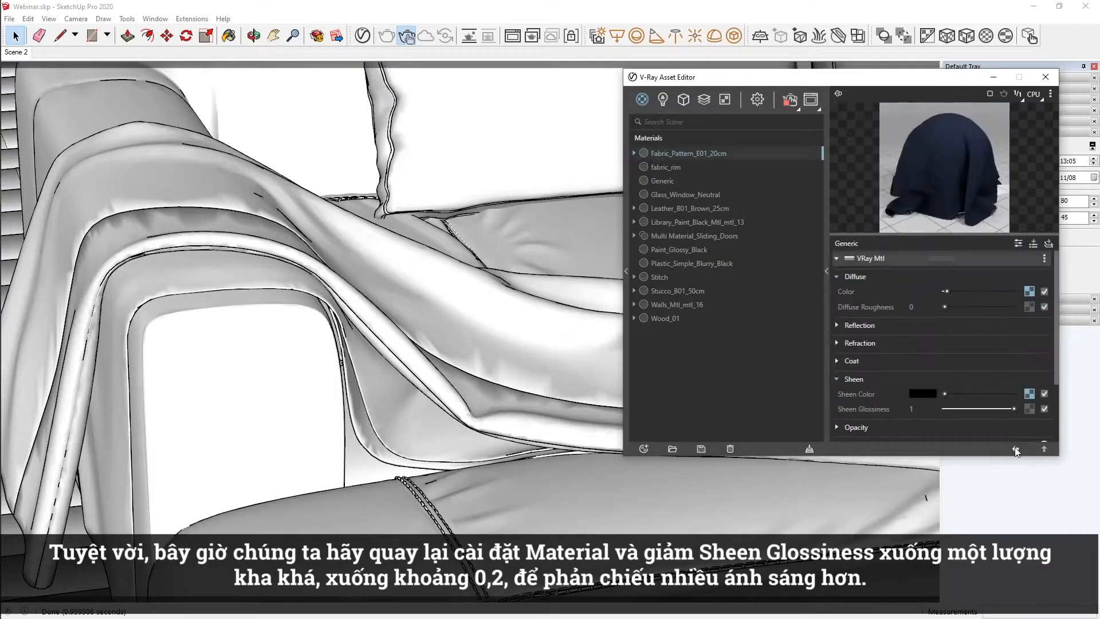
pyautogui.moveTo(995, 410); pyautogui.dragTo(907, 408)
pyautogui.write('0.2')
pyautogui.press('Return')
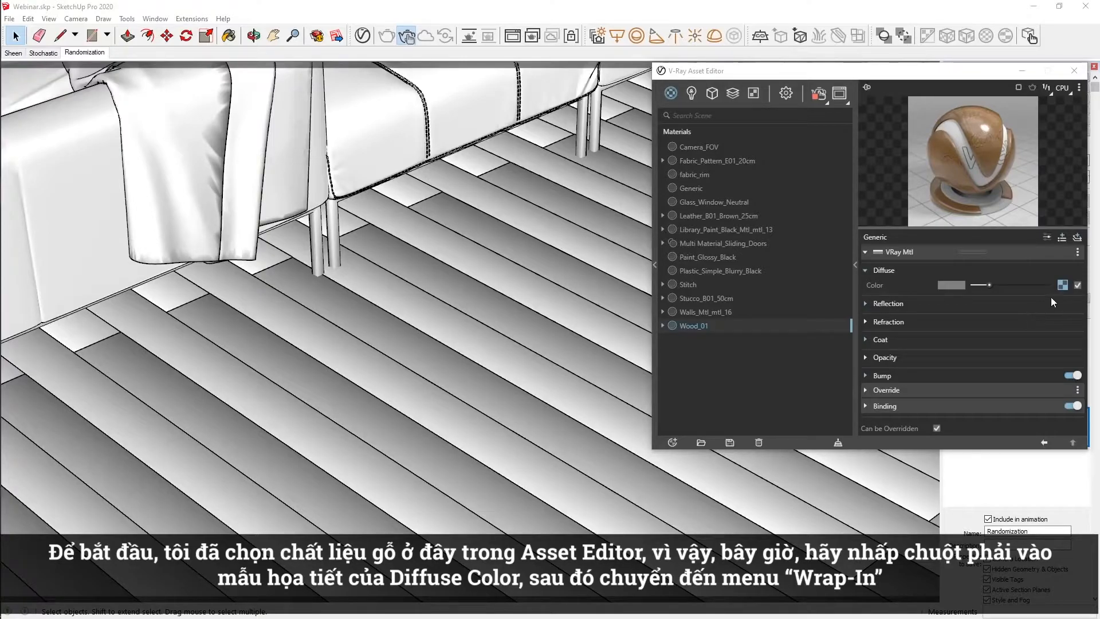
# Wrap Wood_01's Diffuse Color texture in a Multi-Sub texture that gets its ID from Random by Face Material ID.
pyautogui.rightClick(1062, 284)
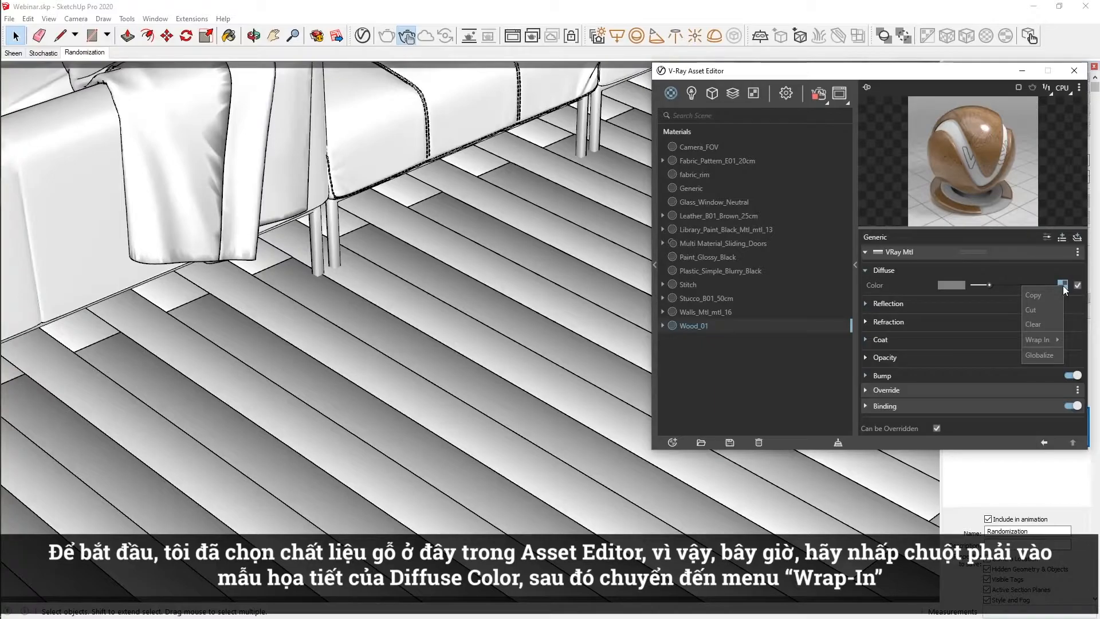
pyautogui.moveTo(1046, 339)
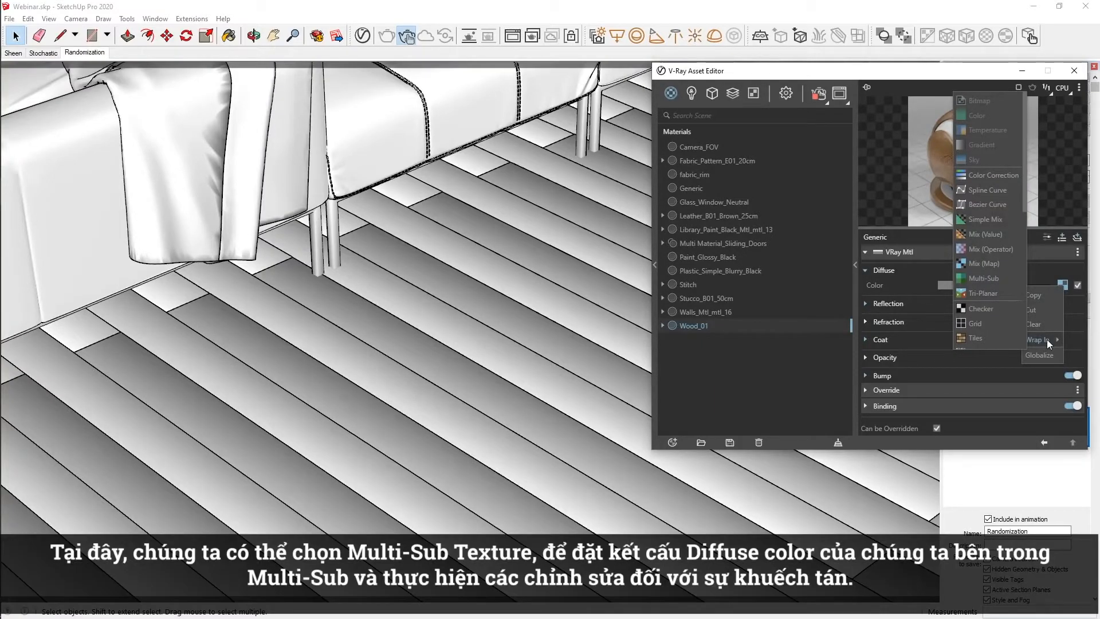
pyautogui.click(998, 278)
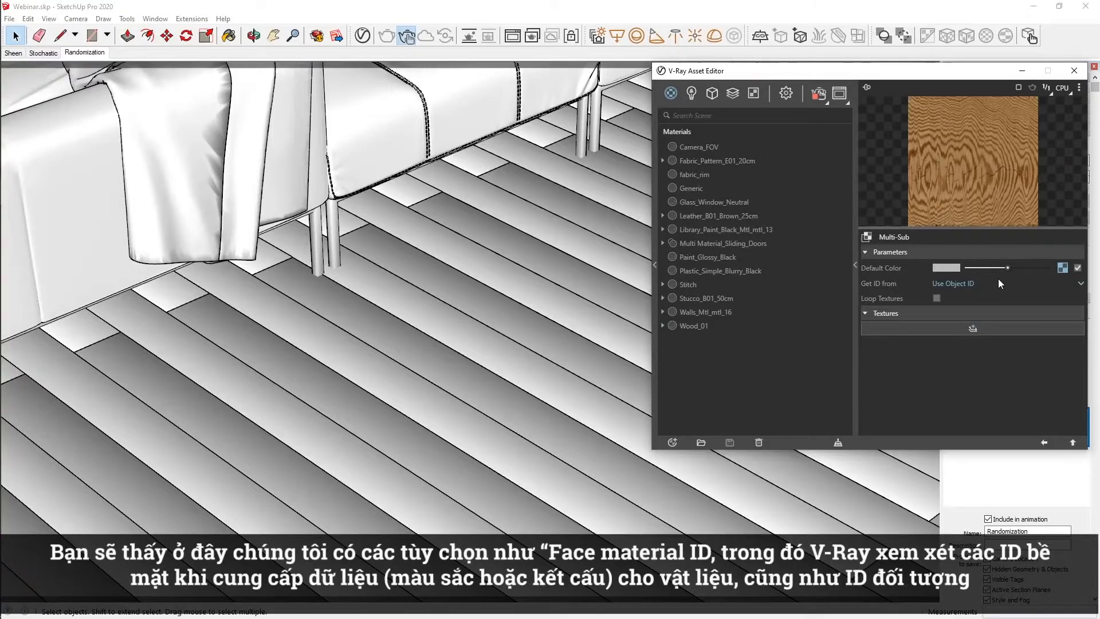
pyautogui.click(997, 281)
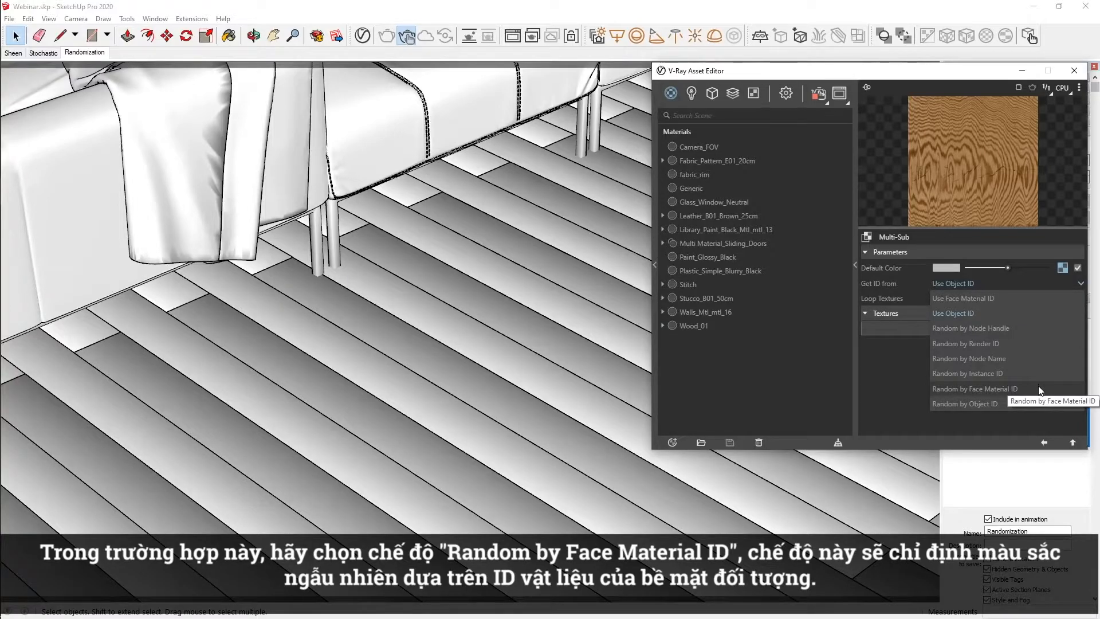
pyautogui.click(1038, 389)
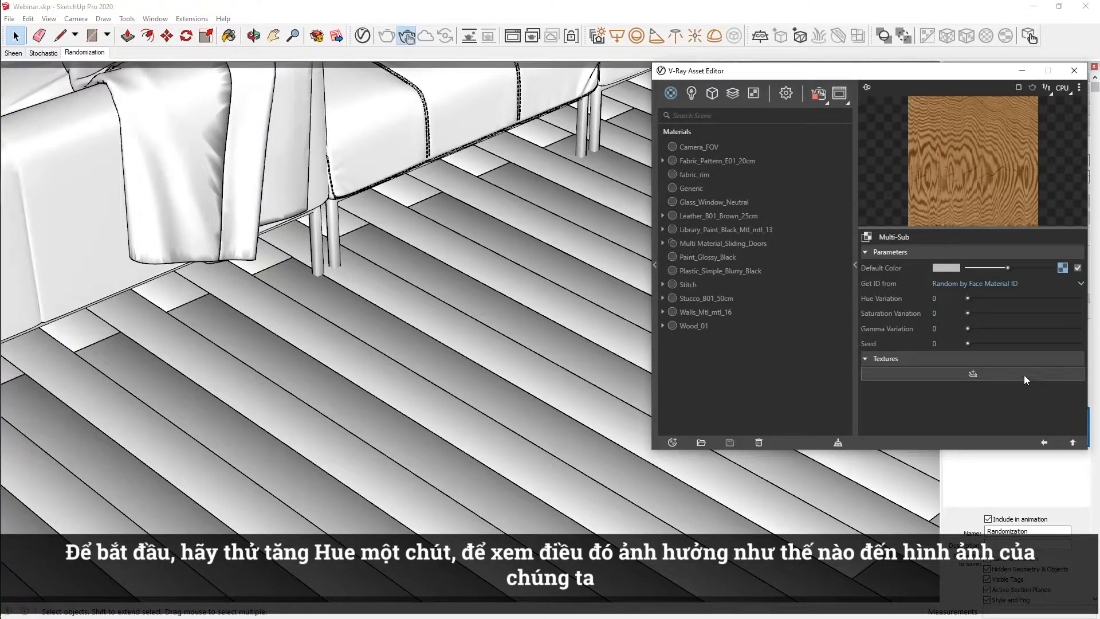
# Vary the floor planks' colour by setting Hue Variation to 0.02 and slightly raising Saturation Variation and Gamma Variation.
pyautogui.moveTo(967, 299); pyautogui.dragTo(974, 296)
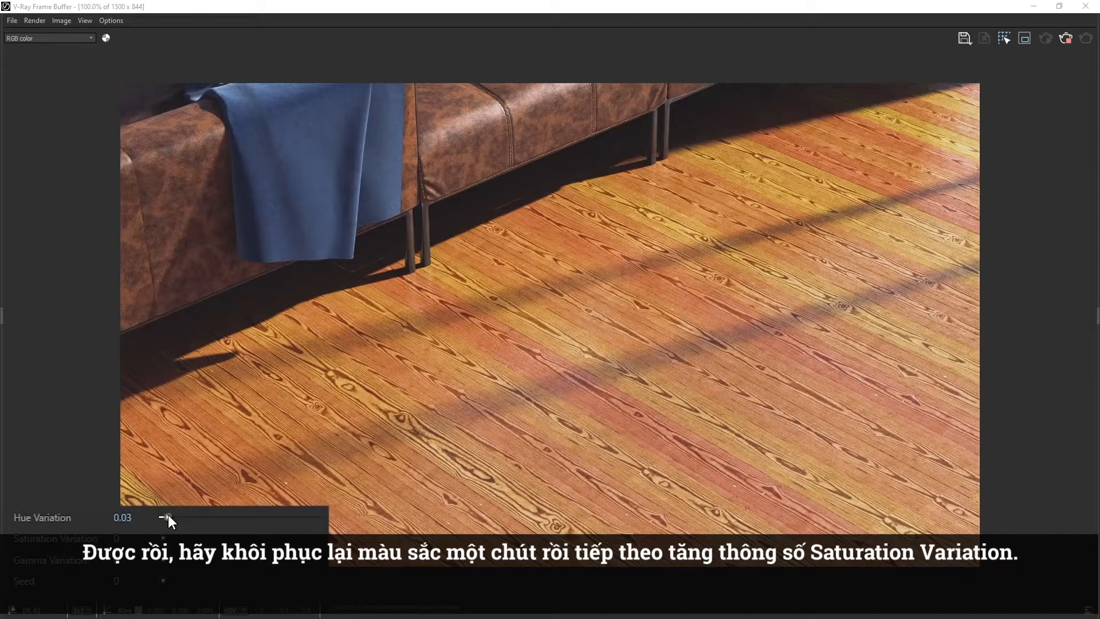
pyautogui.moveTo(167, 515); pyautogui.dragTo(181, 538)
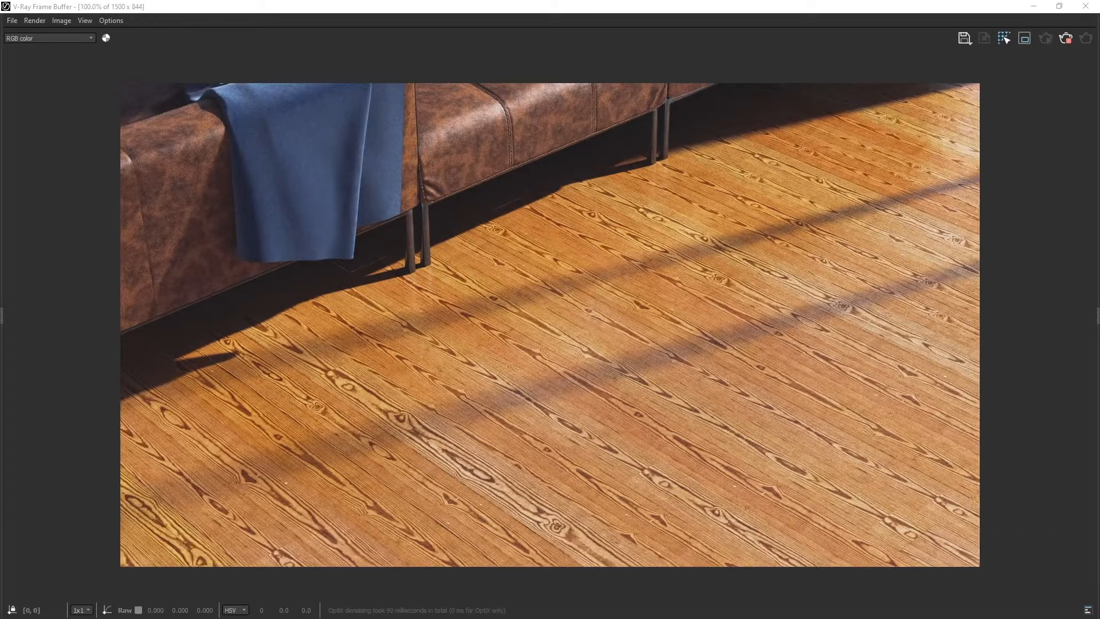
pyautogui.moveTo(164, 563); pyautogui.dragTo(171, 565)
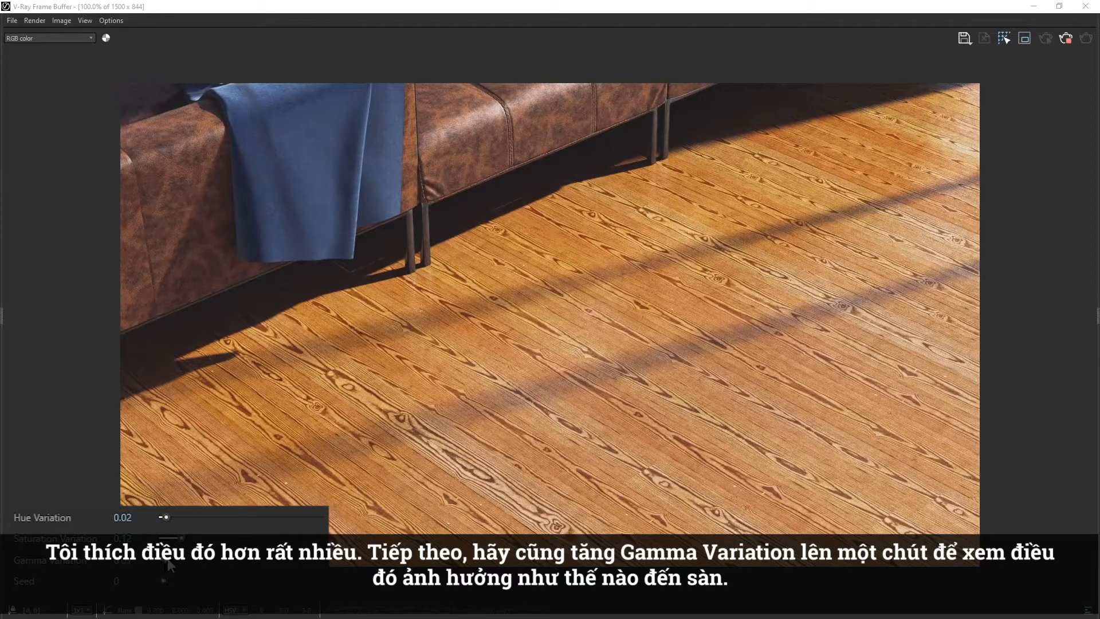
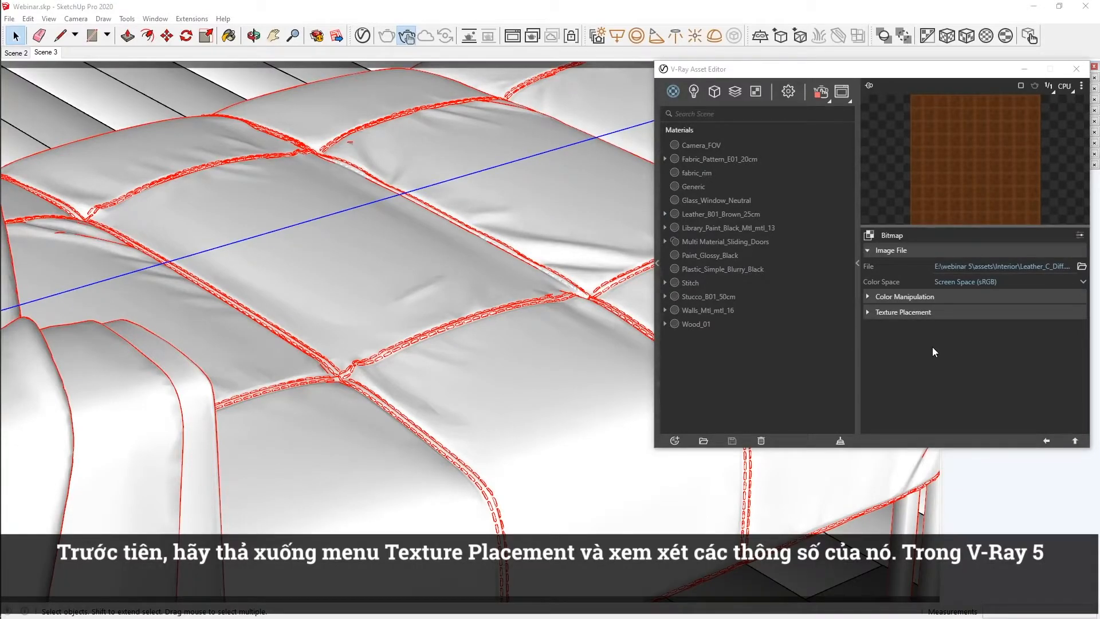
# Set the leather bitmap's texture placement type to Mapping Source and assign a UVW Placement texture as its UV placement source.
pyautogui.click(969, 311)
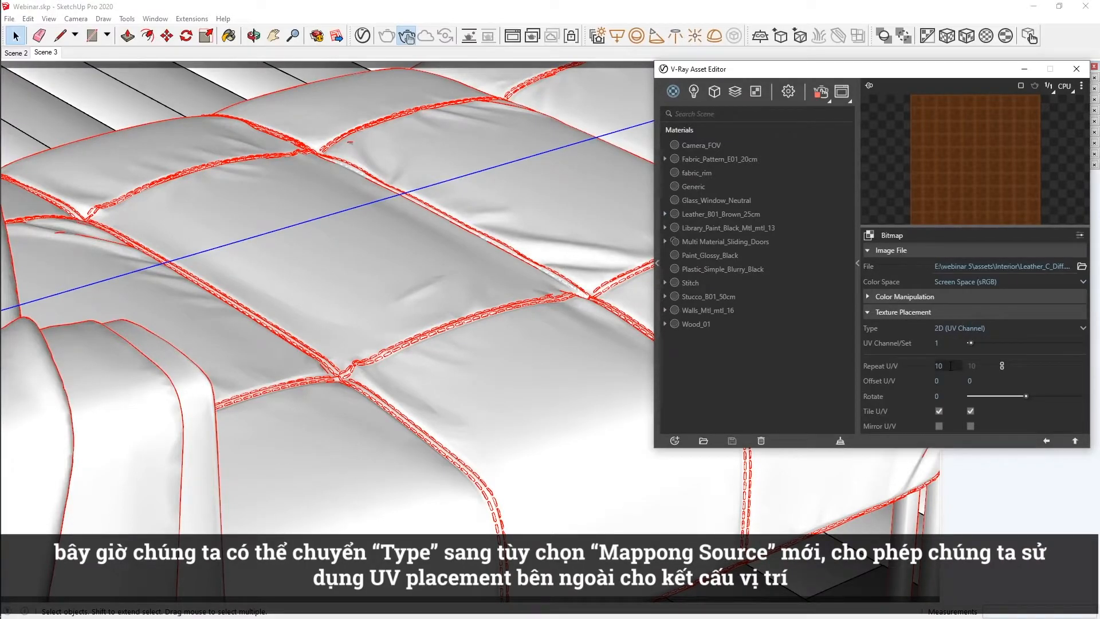
pyautogui.click(975, 329)
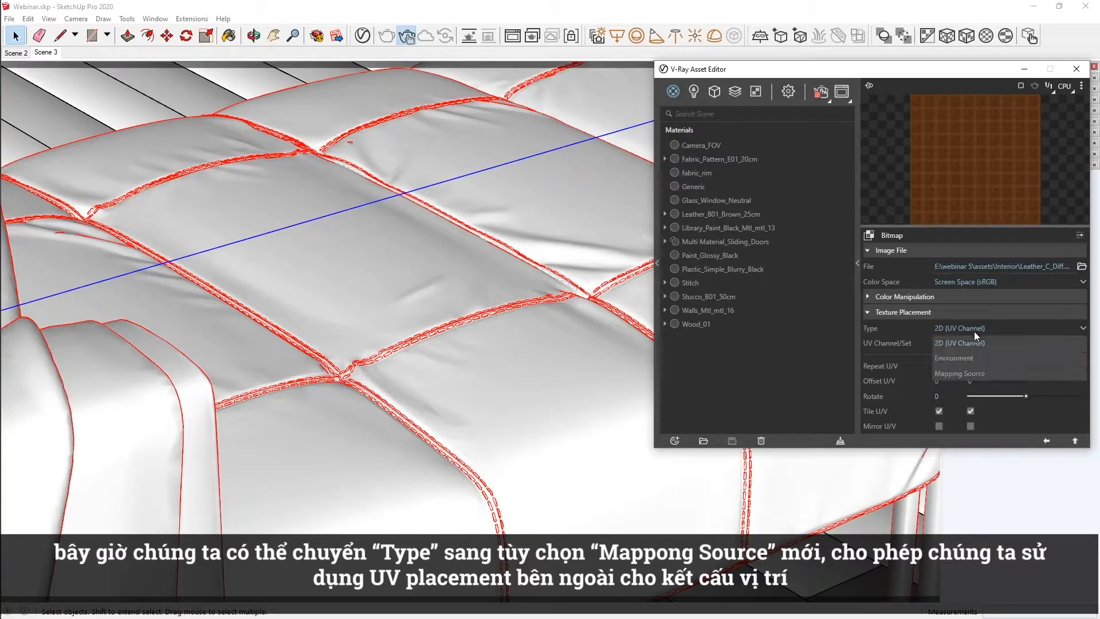
pyautogui.click(974, 373)
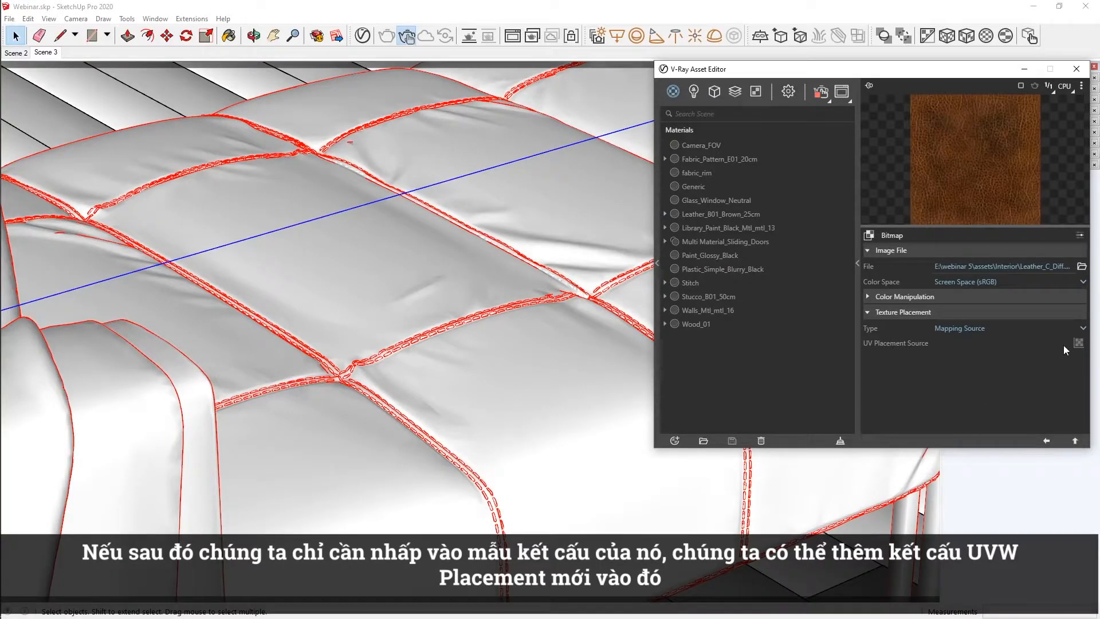
pyautogui.click(1079, 342)
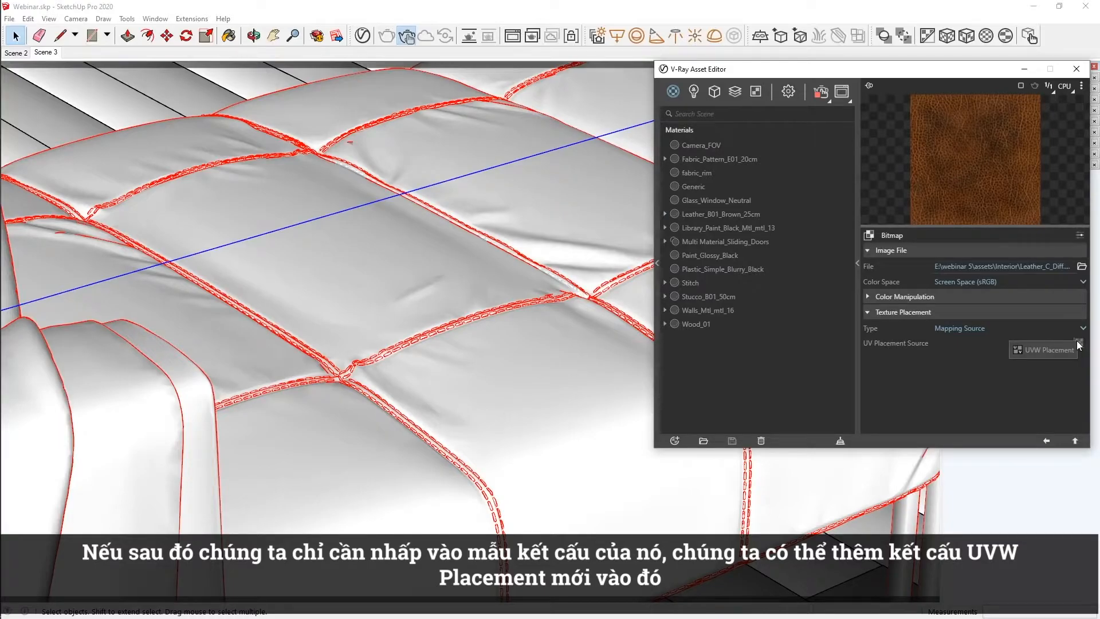
pyautogui.click(1061, 350)
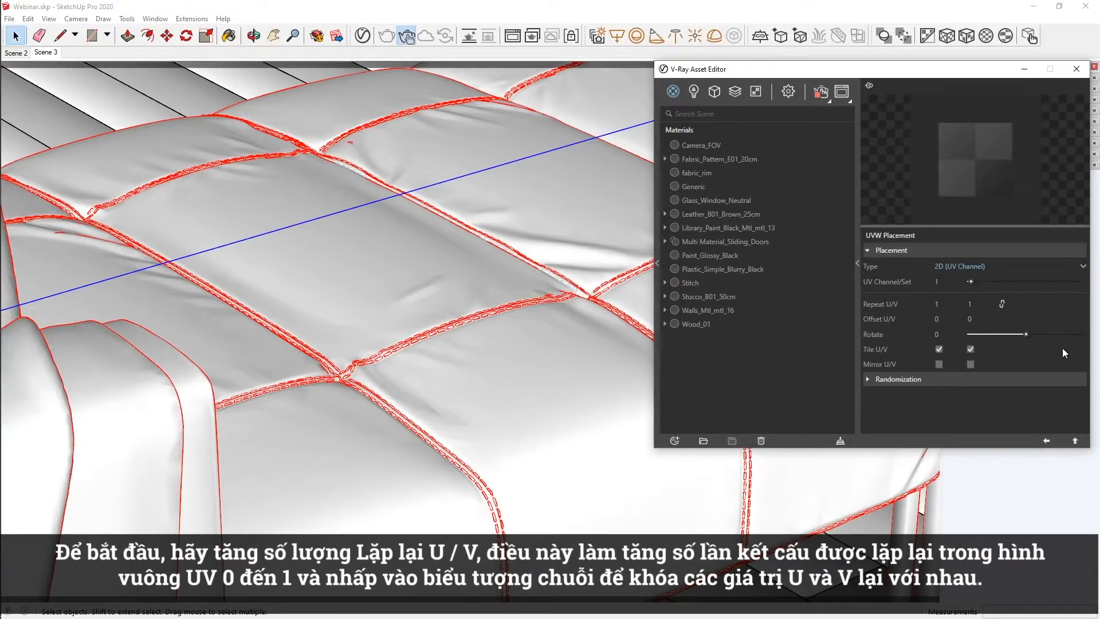
# Set the UVW Placement's Repeat U/V to 10 and lock the U and V values together.
pyautogui.click(950, 304)
pyautogui.write('0')
pyautogui.click(1001, 302)
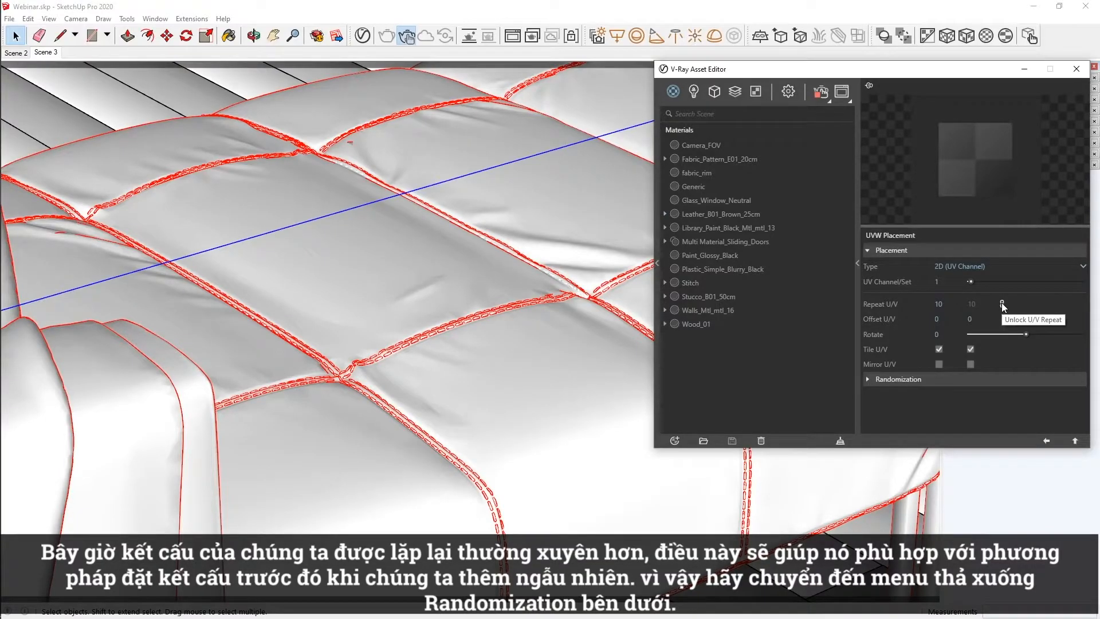
# Enable Stochastic tiling in the UVW Placement's randomization options.
pyautogui.click(991, 377)
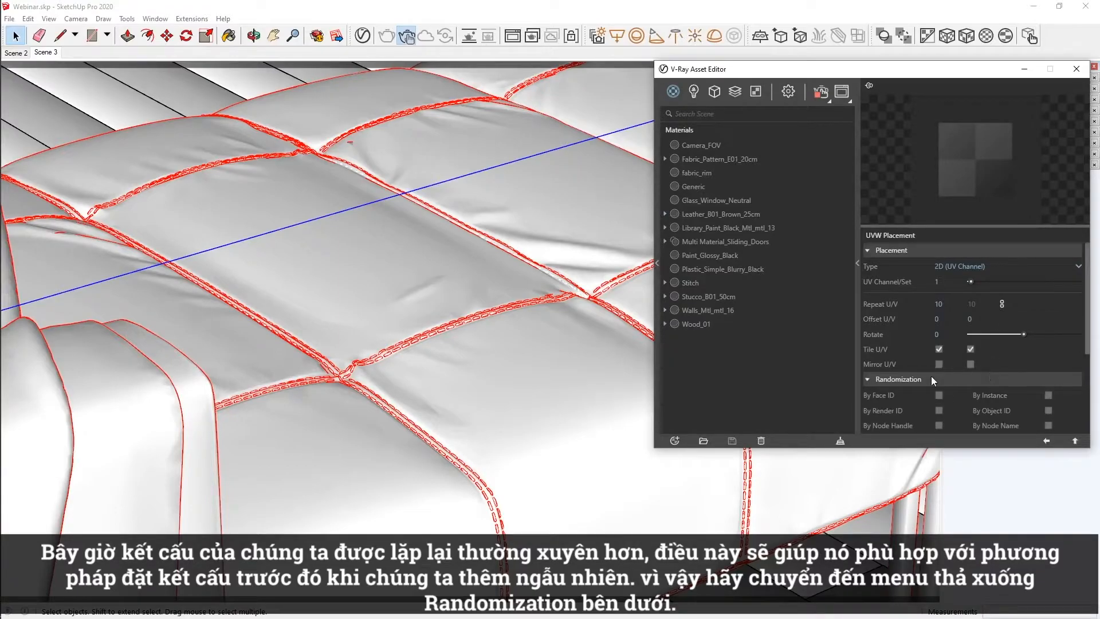
pyautogui.scroll(-4, 926, 376)
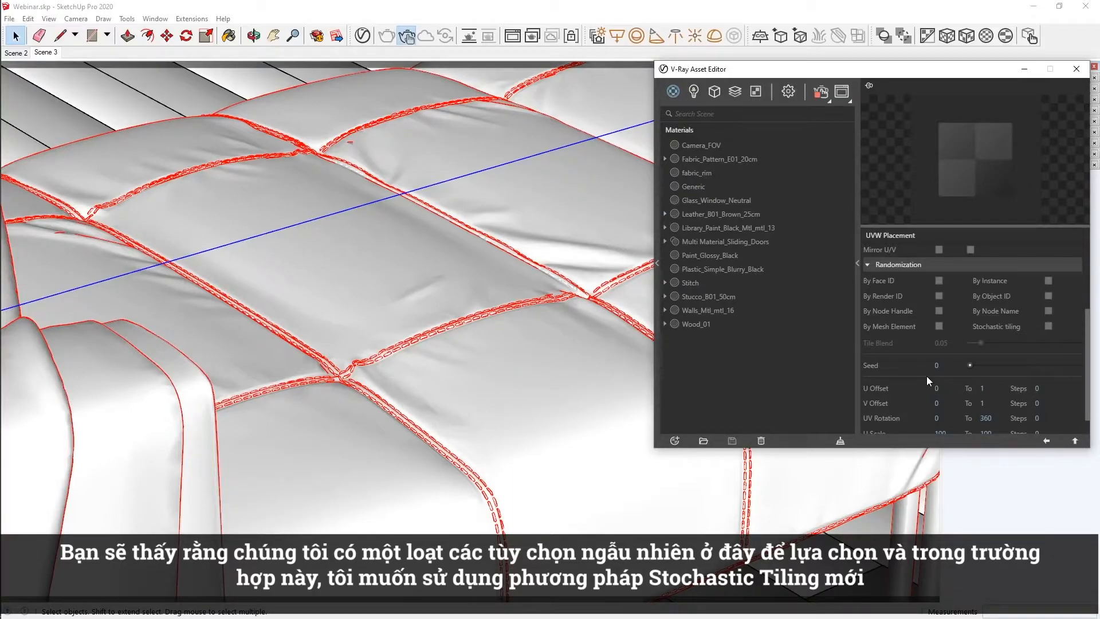
pyautogui.click(1047, 326)
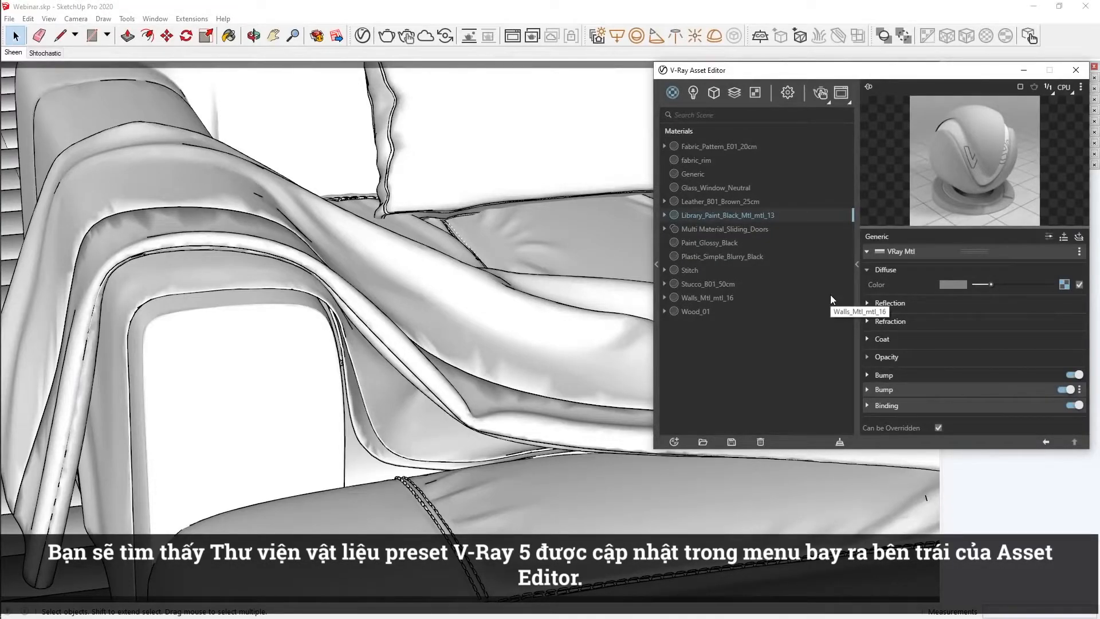
# Add the Stucco A01 50cm preset from the material library's WallPaint & Wallpaper category to the scene materials.
pyautogui.click(658, 265)
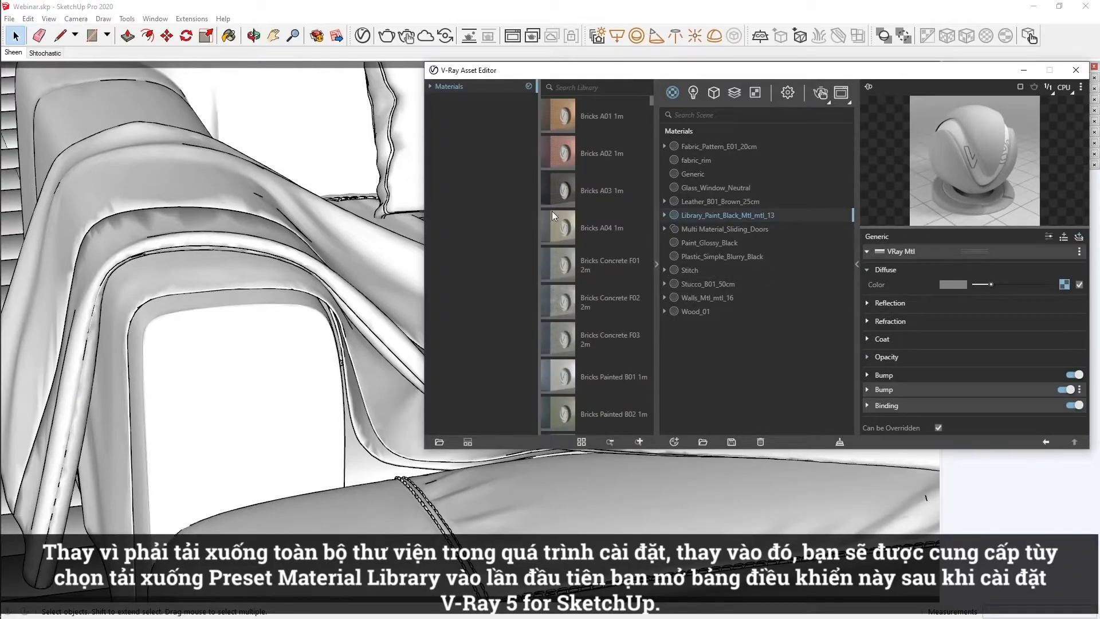
pyautogui.click(430, 87)
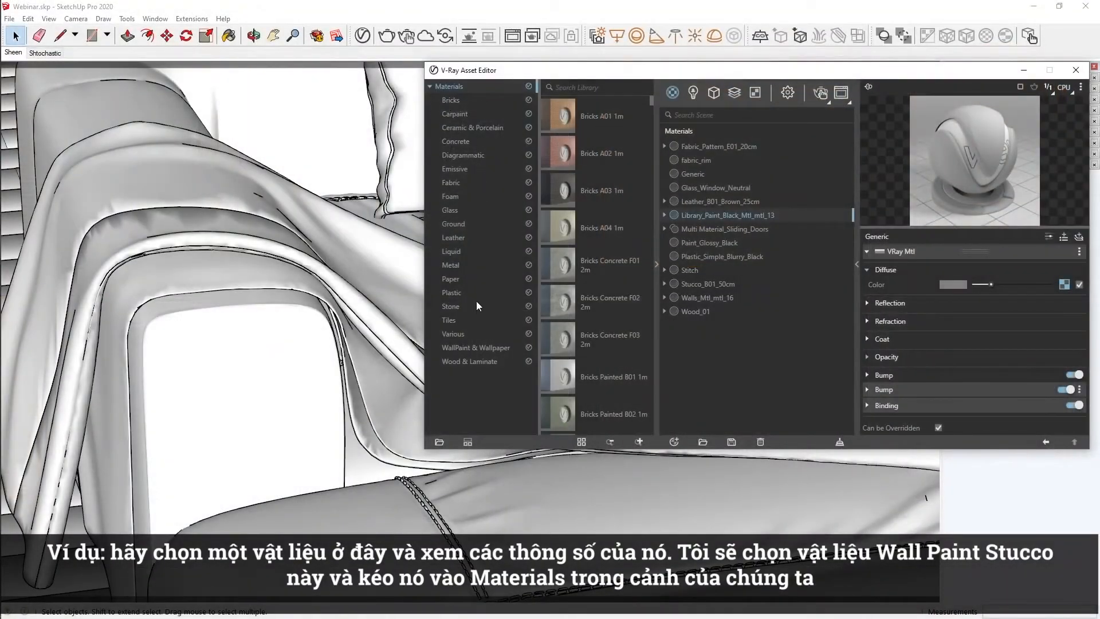
pyautogui.click(461, 348)
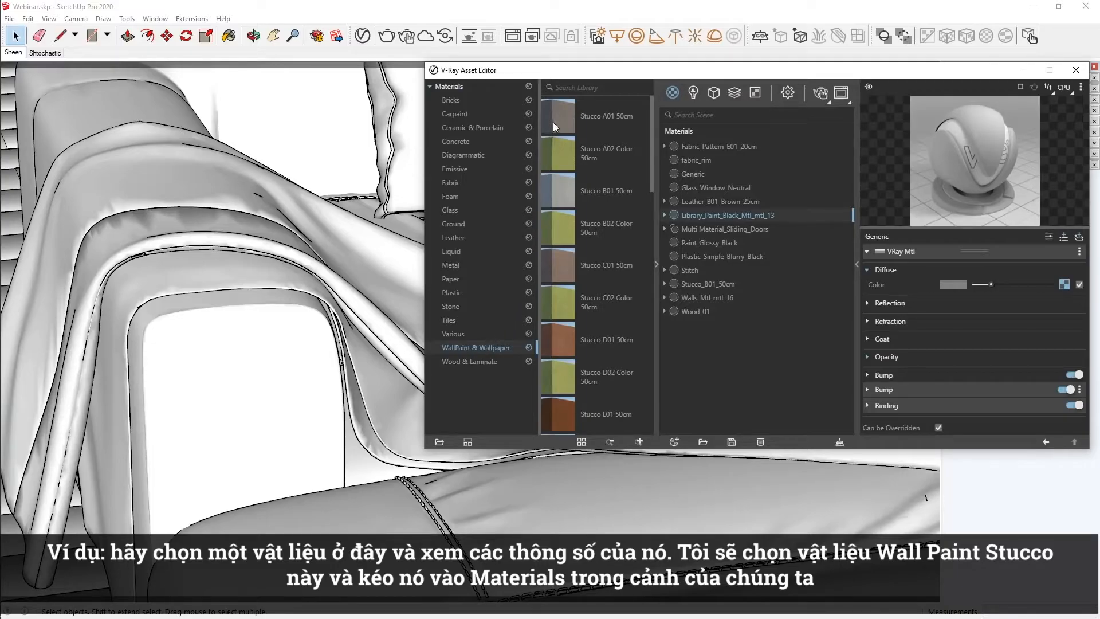
pyautogui.moveTo(553, 122); pyautogui.dragTo(712, 235)
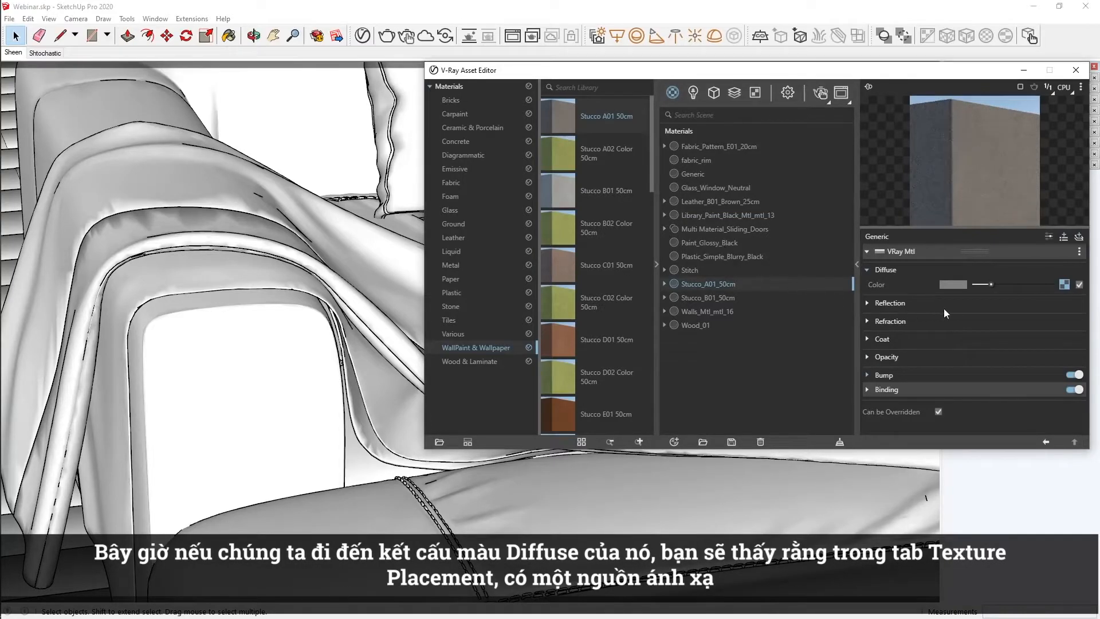
# Examine the stucco's diffuse texture placement, including the mapping source and randomization options of its UVW Placement.
pyautogui.click(1063, 284)
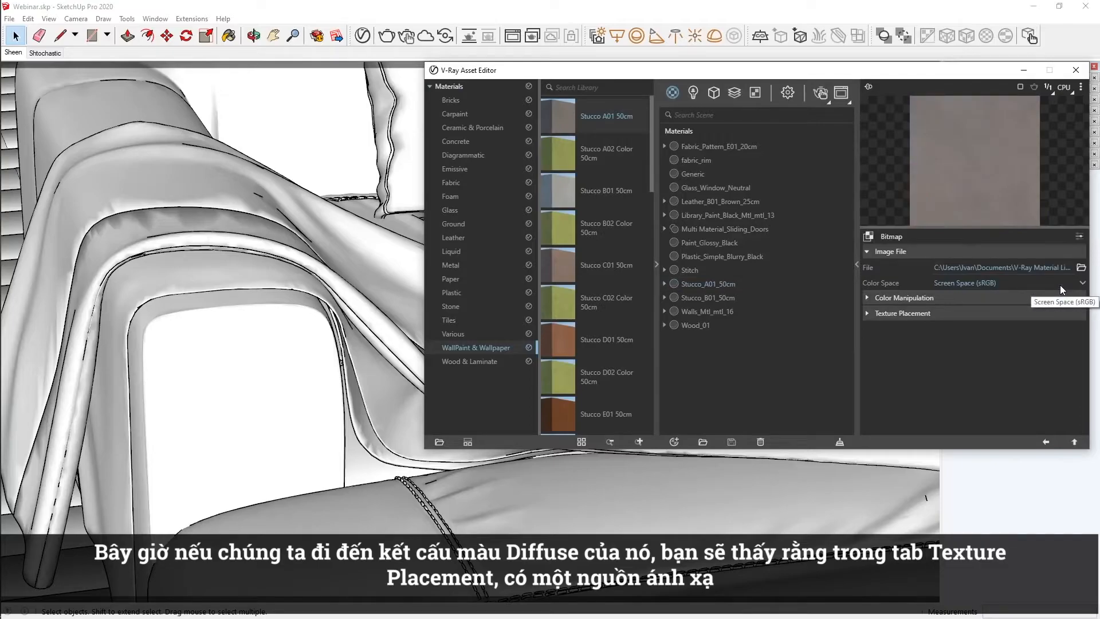
pyautogui.click(1043, 314)
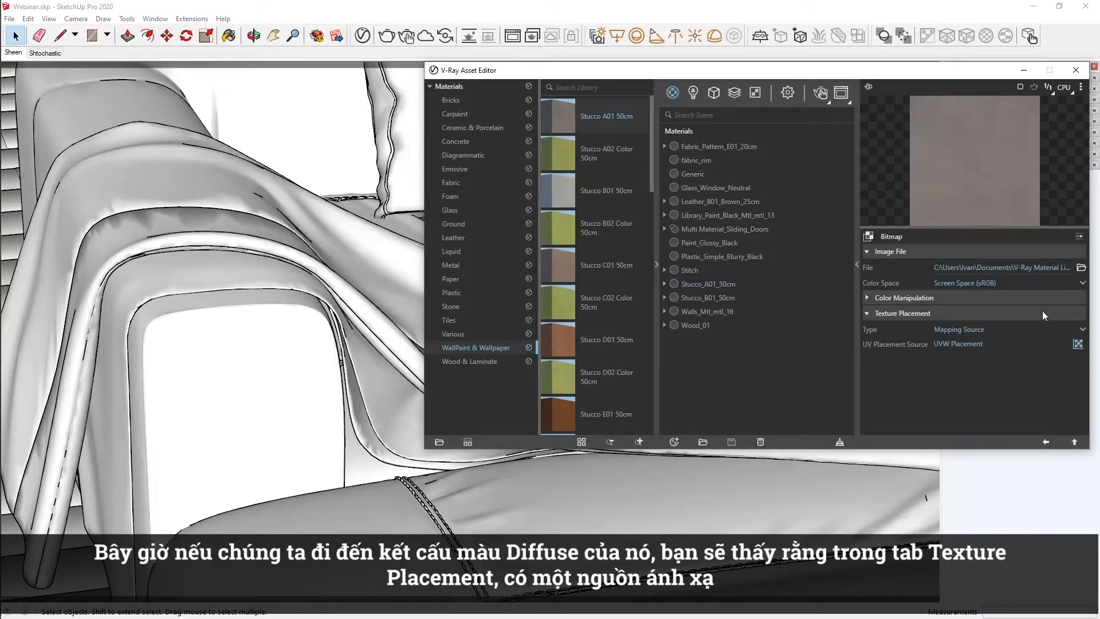
pyautogui.click(1078, 344)
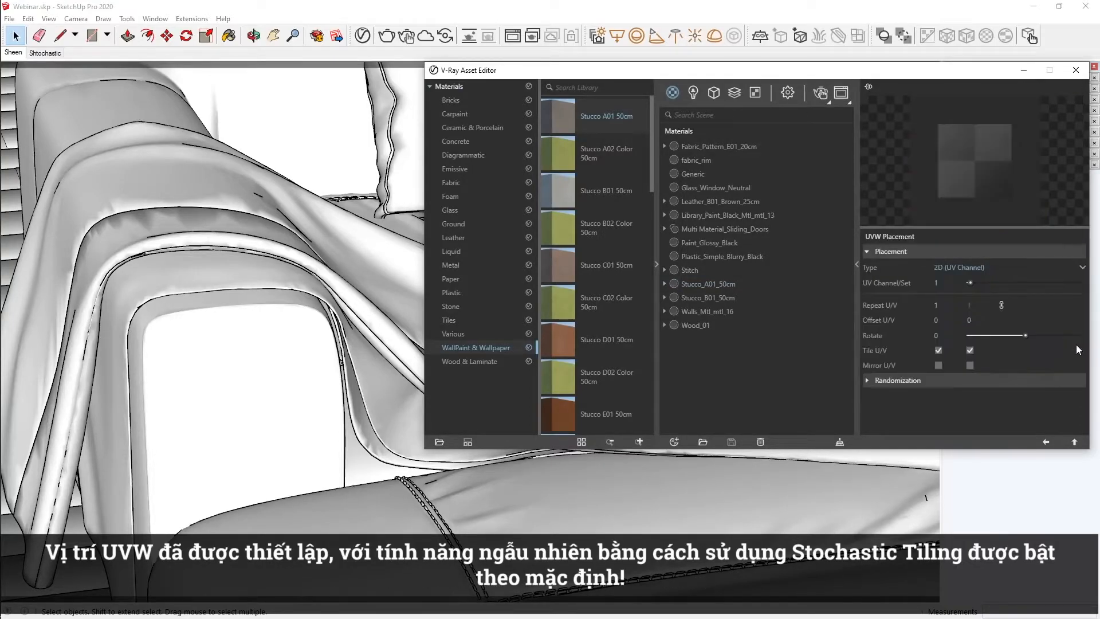
pyautogui.click(1044, 377)
pyautogui.scroll(-2, 1044, 375)
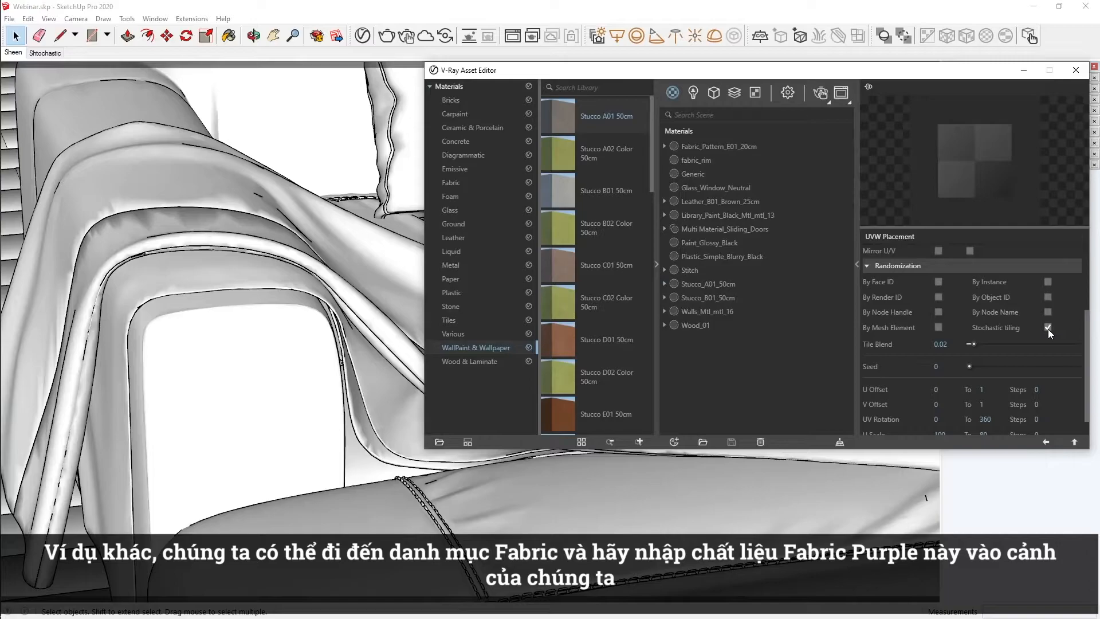
# Add the Fabric A02 Purple 20cm library preset to the scene materials and show its advanced Sheen settings.
pyautogui.click(486, 182)
pyautogui.scroll(-5, 578, 203)
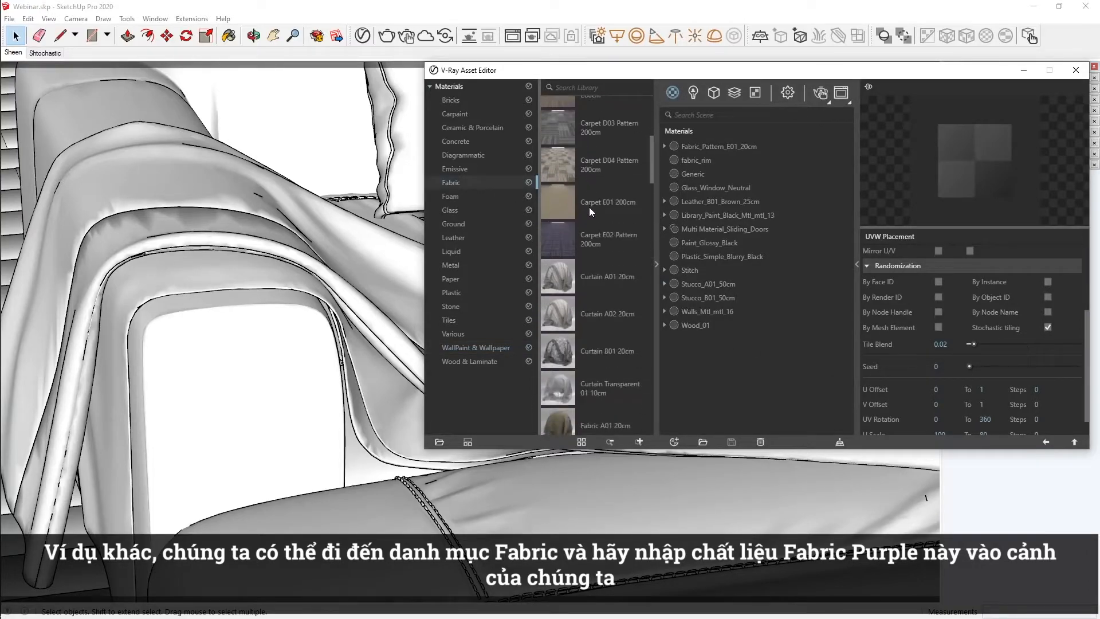
pyautogui.scroll(-5, 589, 208)
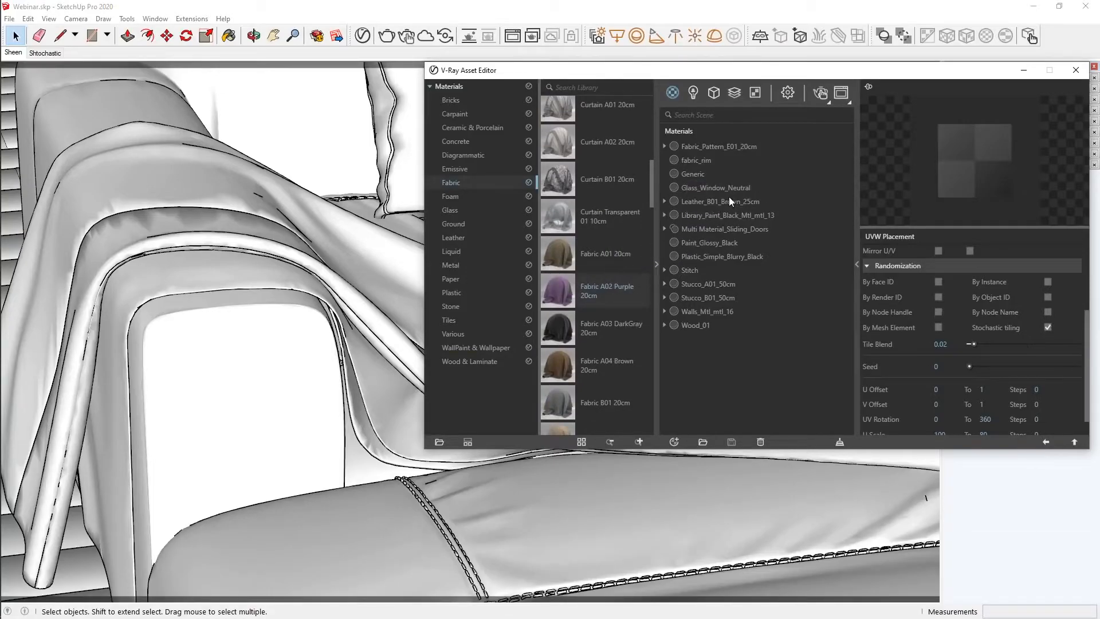
pyautogui.moveTo(728, 197); pyautogui.dragTo(729, 197)
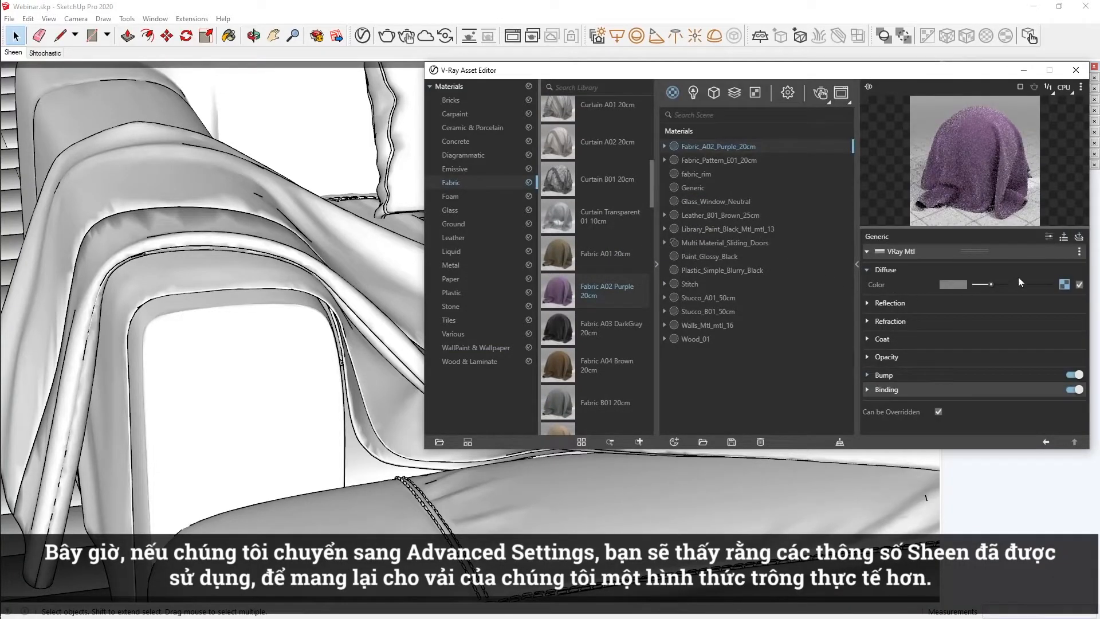
pyautogui.click(1050, 241)
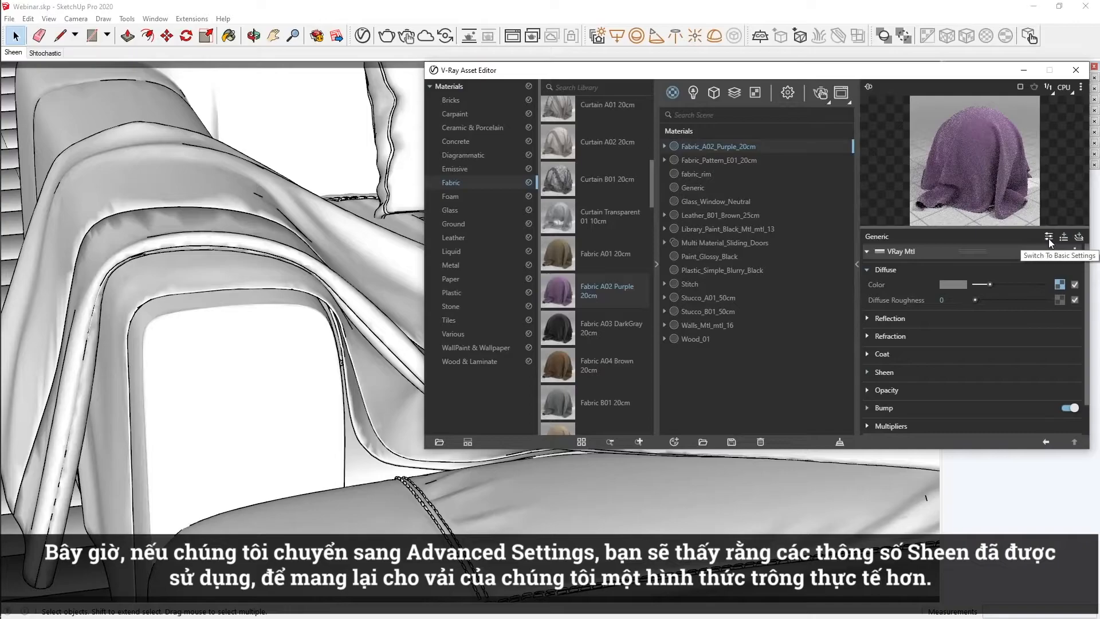
pyautogui.click(884, 372)
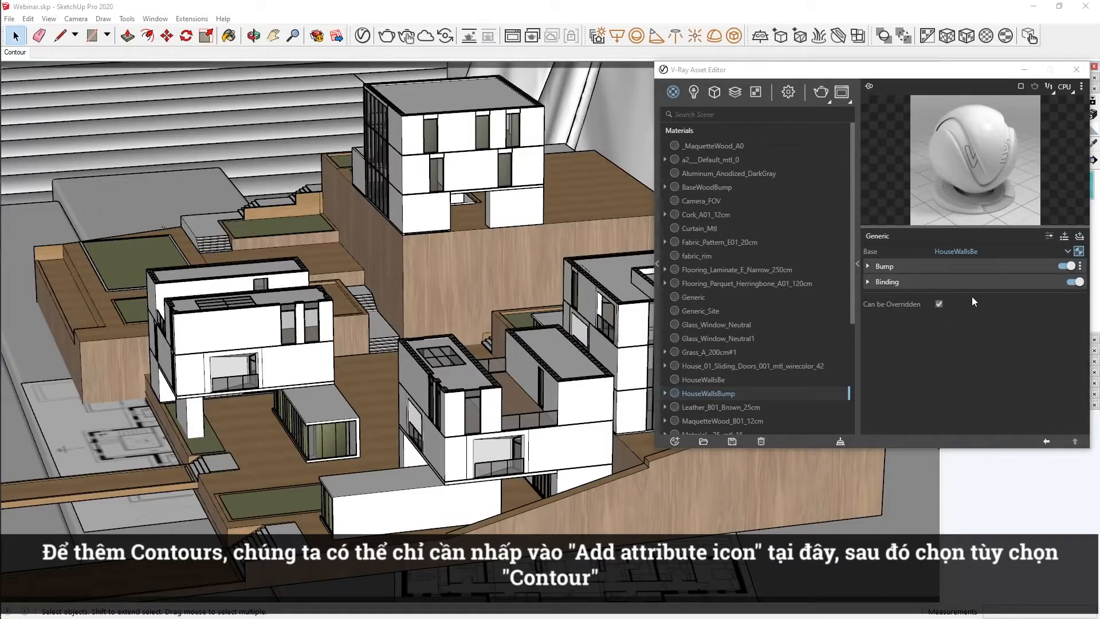
# Add a Contour attribute to the HouseWallsBump material.
pyautogui.click(1063, 237)
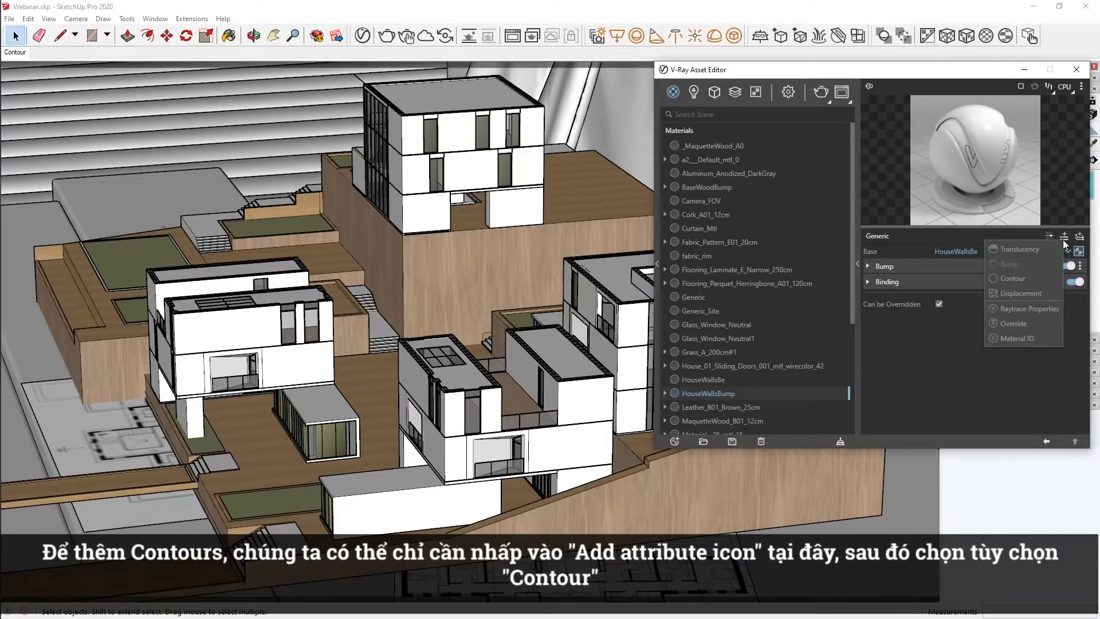
pyautogui.click(1043, 277)
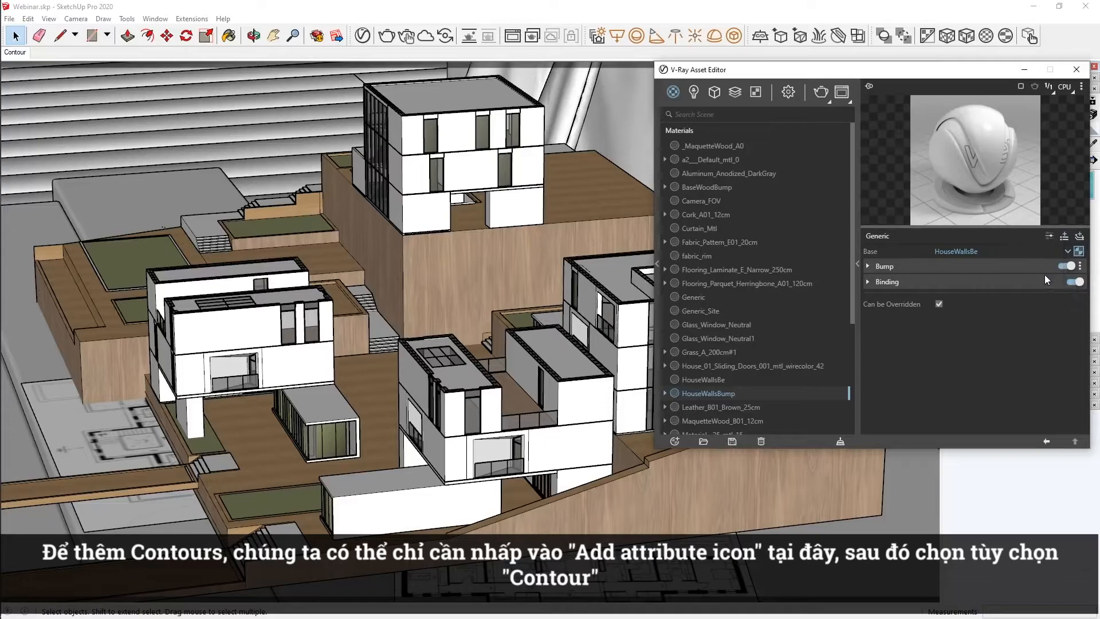
pyautogui.click(1043, 279)
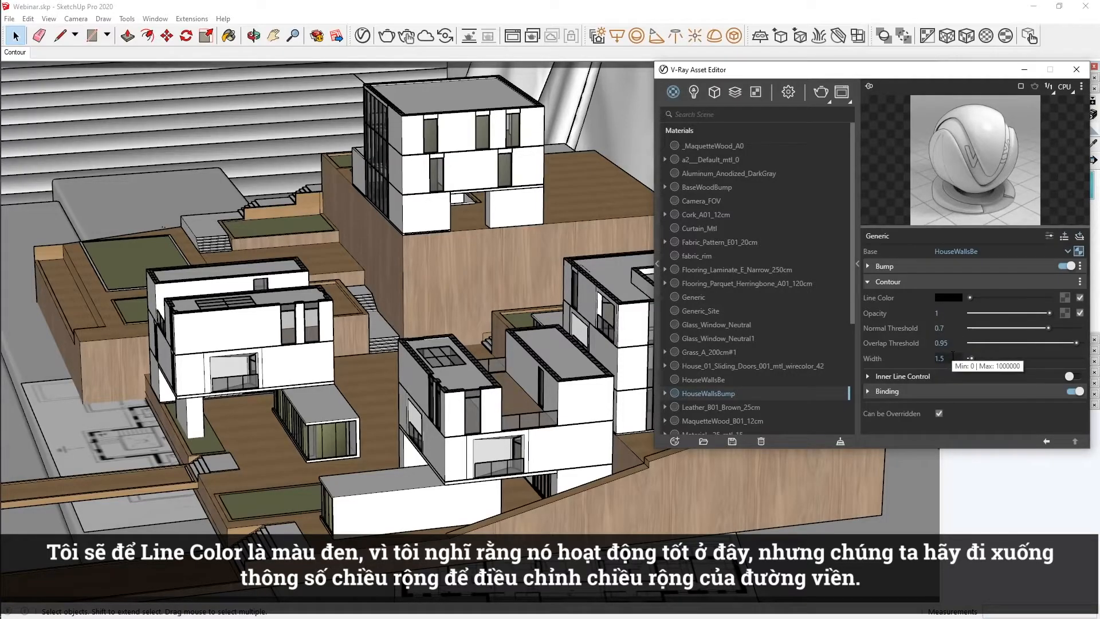
# Set the HouseWallsBump contour Width to 3 and start a render.
pyautogui.doubleClick(930, 357)
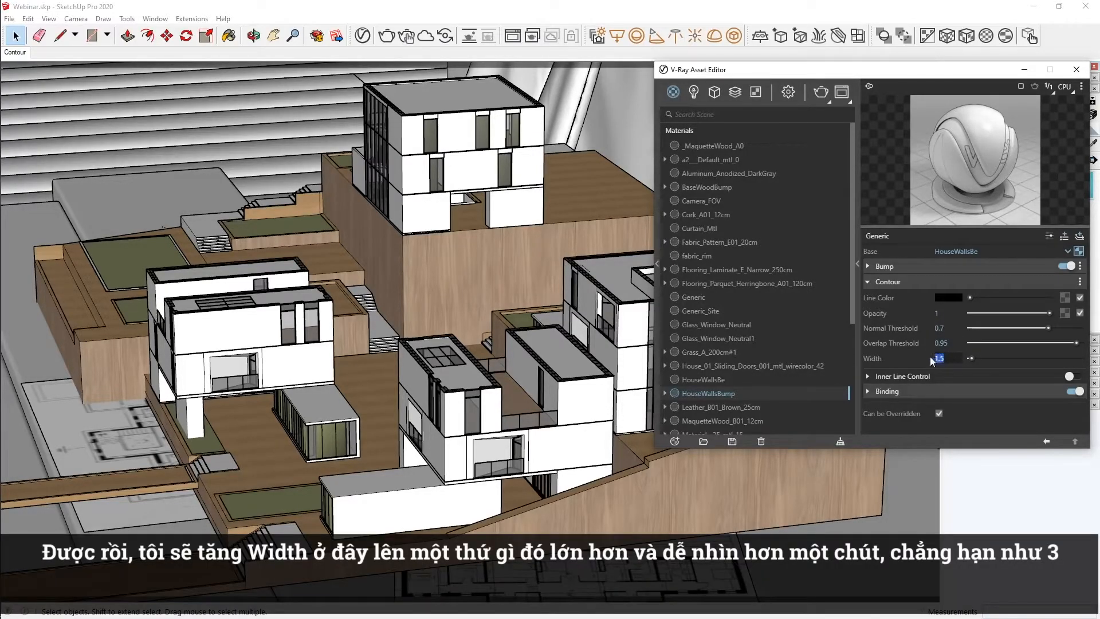
pyautogui.write('3')
pyautogui.press('Return')
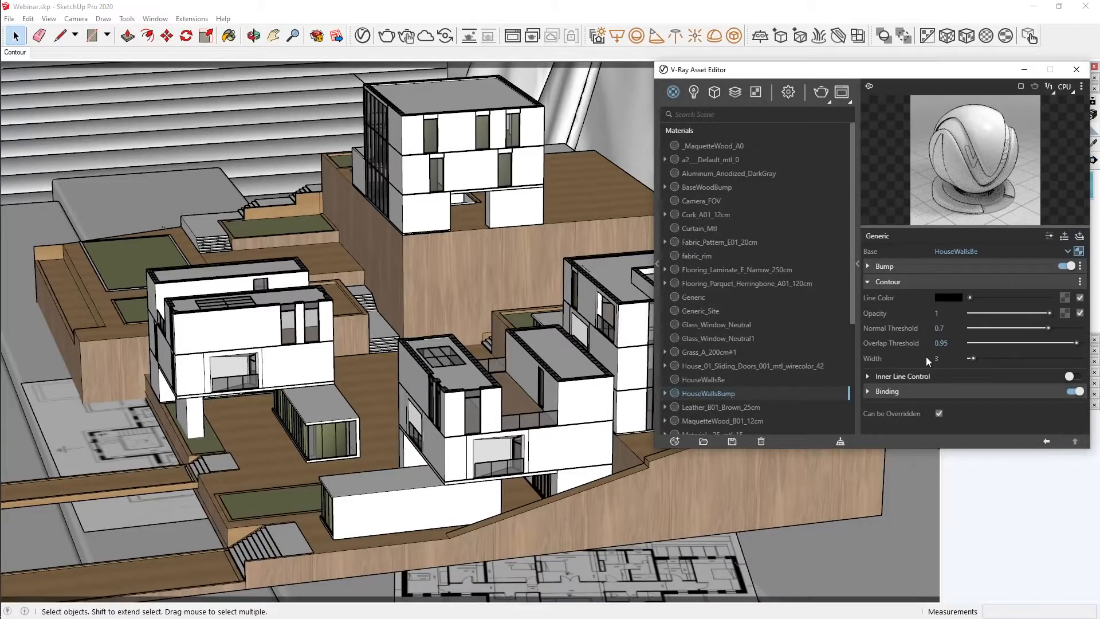
pyautogui.click(820, 91)
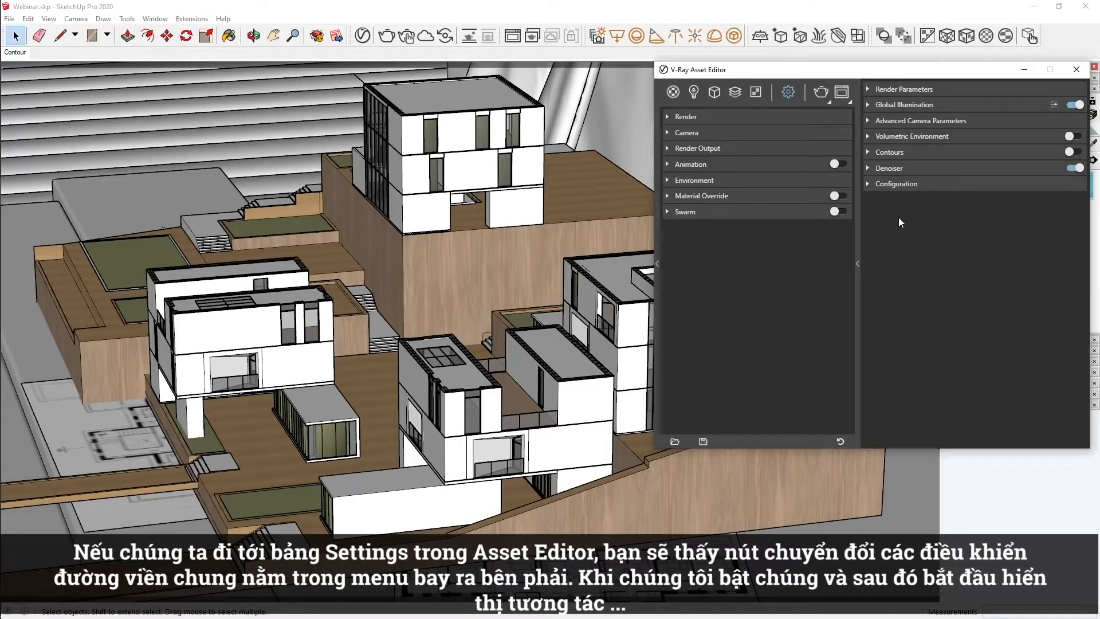
# Turn on the global Contours in the render settings and start a render.
pyautogui.click(1056, 150)
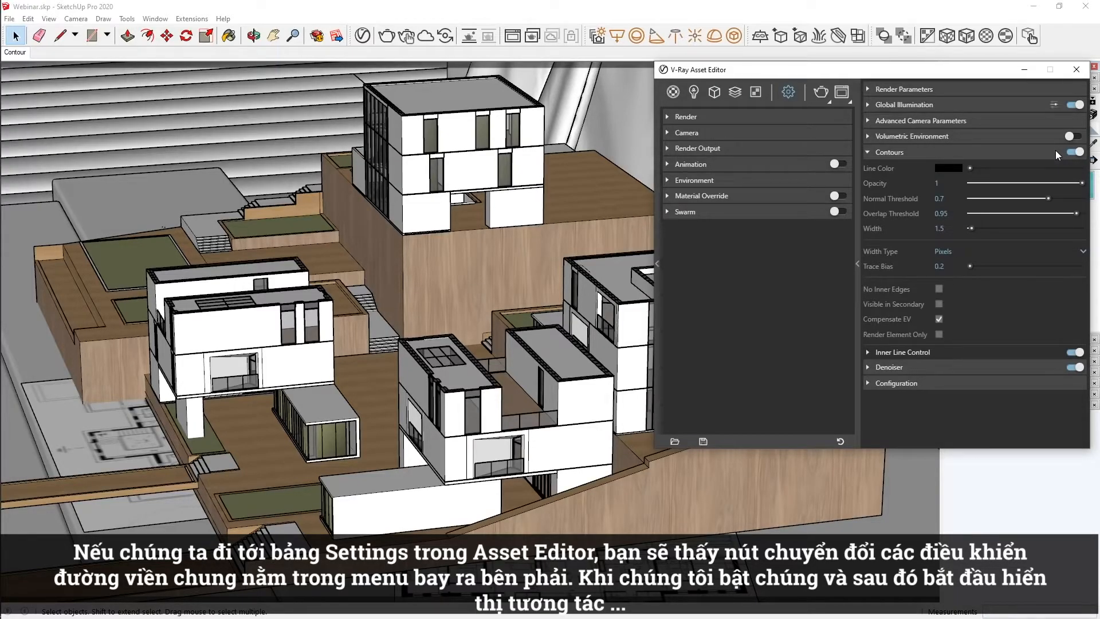
pyautogui.click(819, 94)
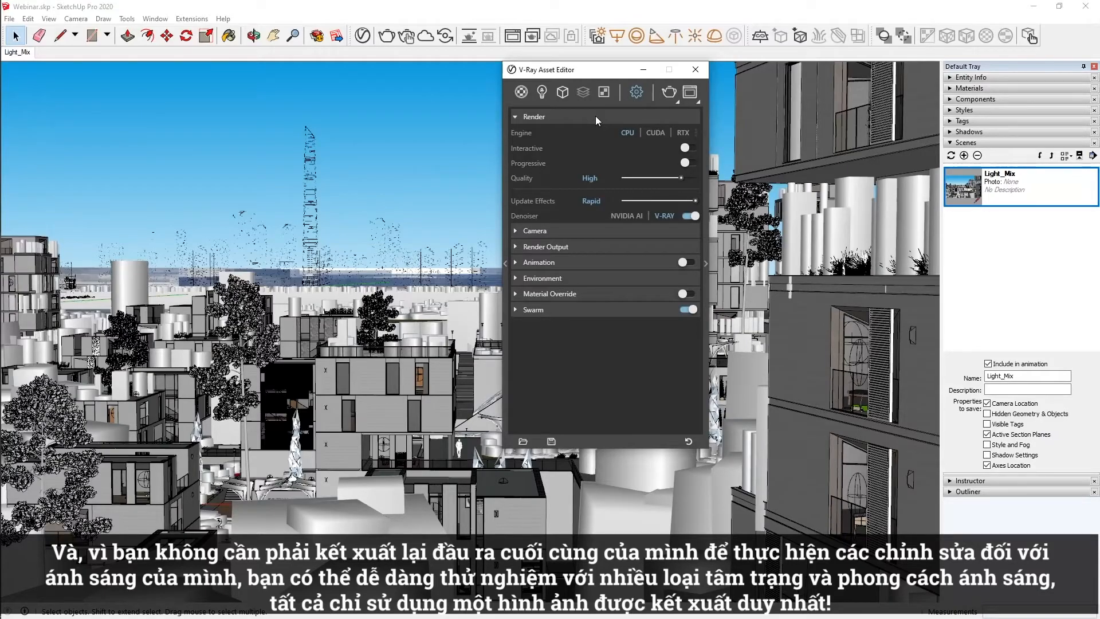
# Add a Light Mix render element and group its lights by Layers.
pyautogui.moveTo(586, 91)
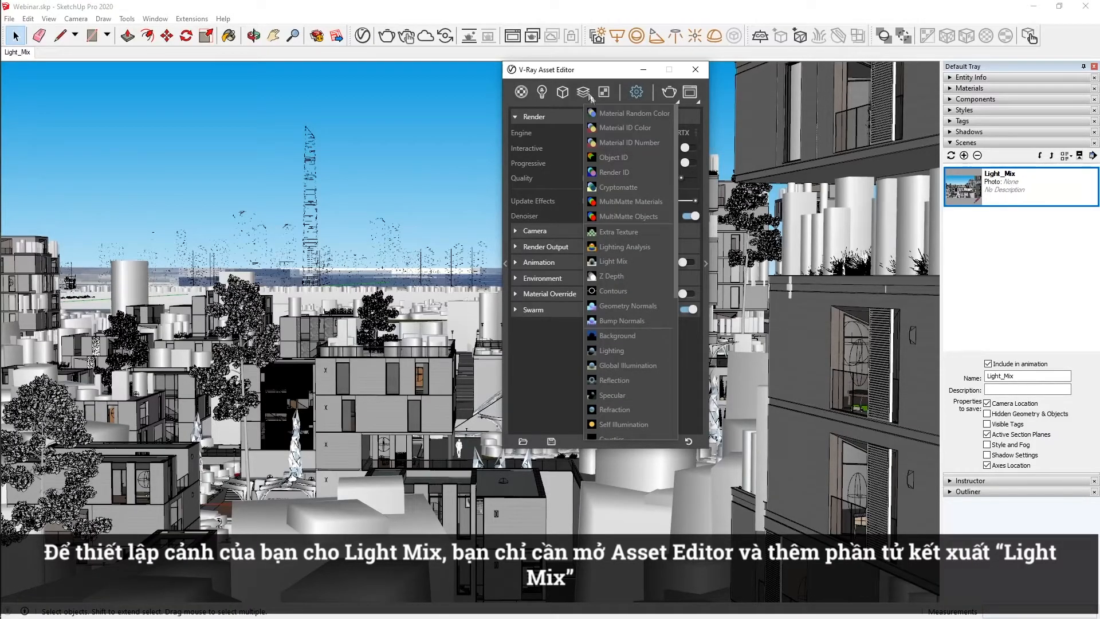
pyautogui.click(644, 261)
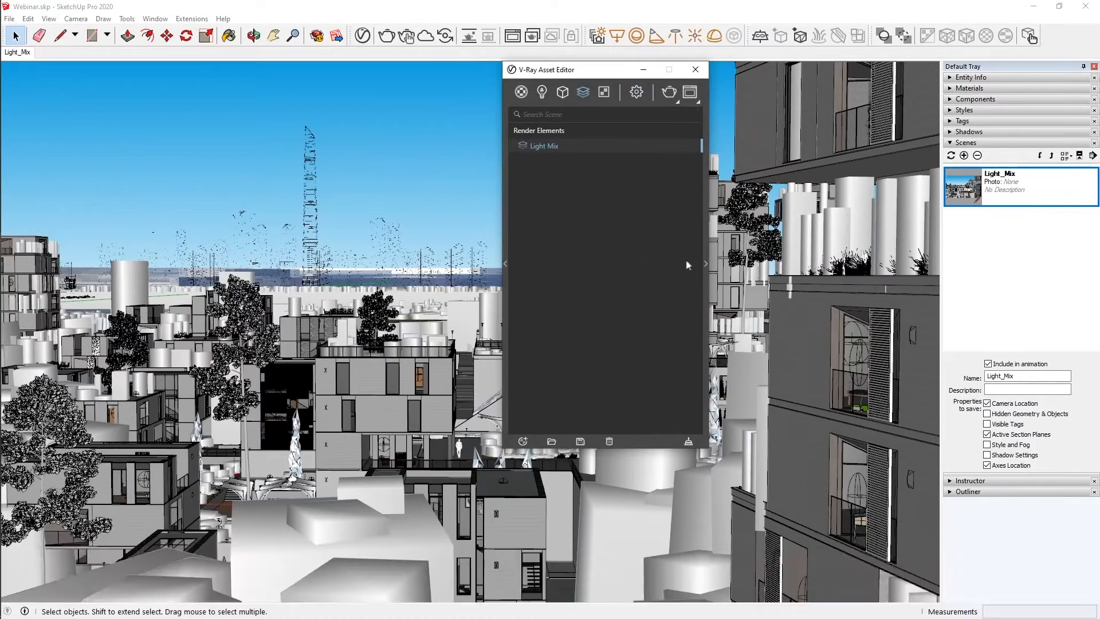
pyautogui.click(703, 256)
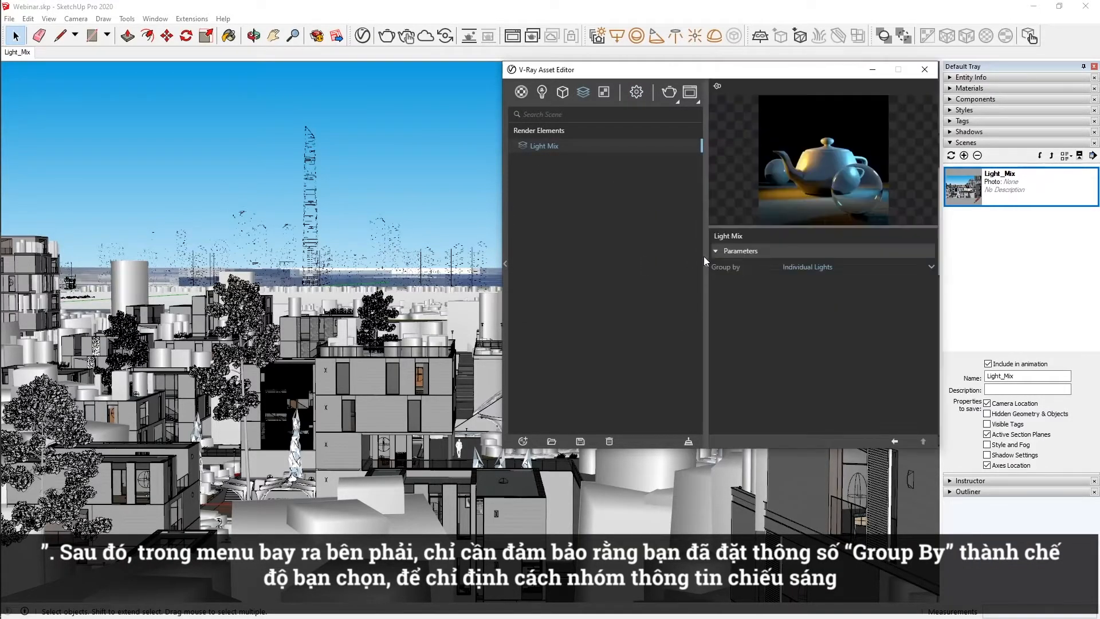
pyautogui.click(834, 268)
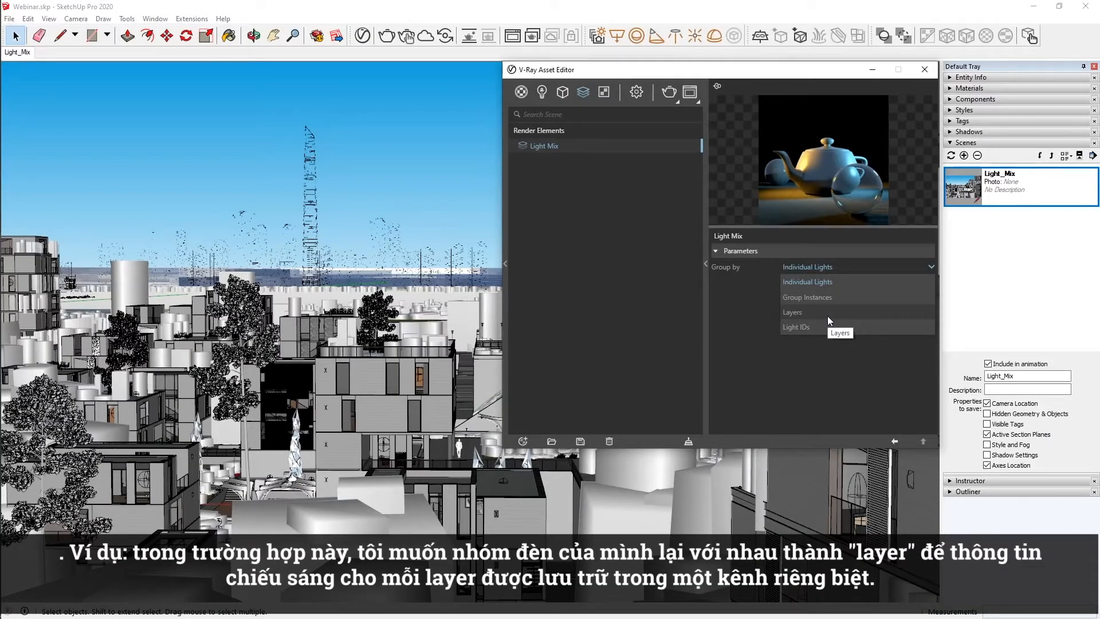
pyautogui.click(827, 321)
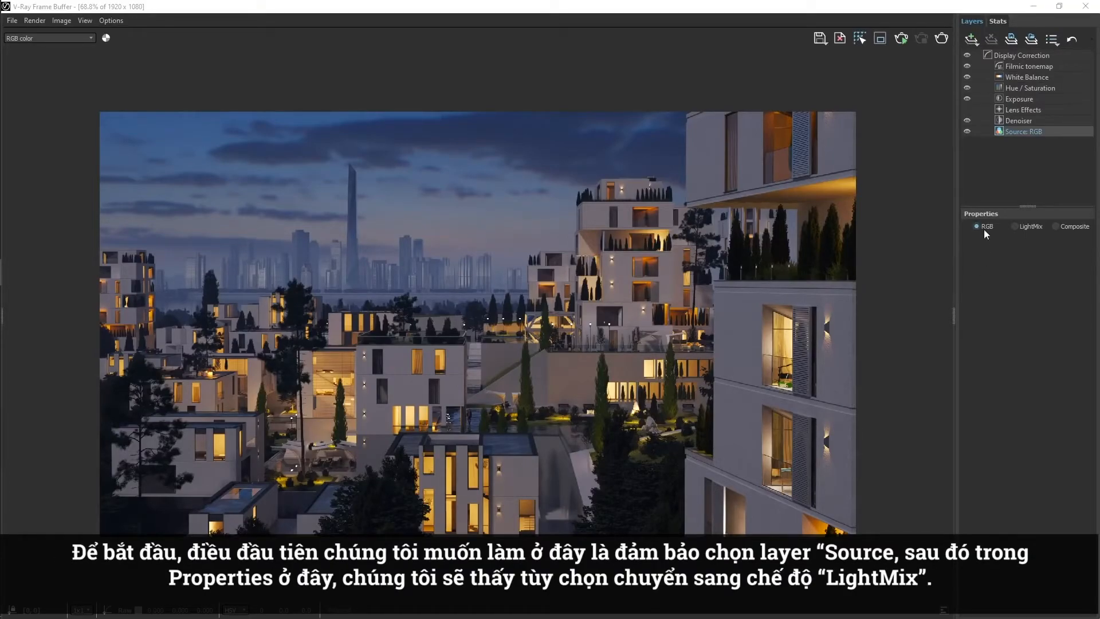
# Switch the source layer to LightMix, turn off all lights, and enable only the Rest and Light_Dome channels.
pyautogui.click(1015, 227)
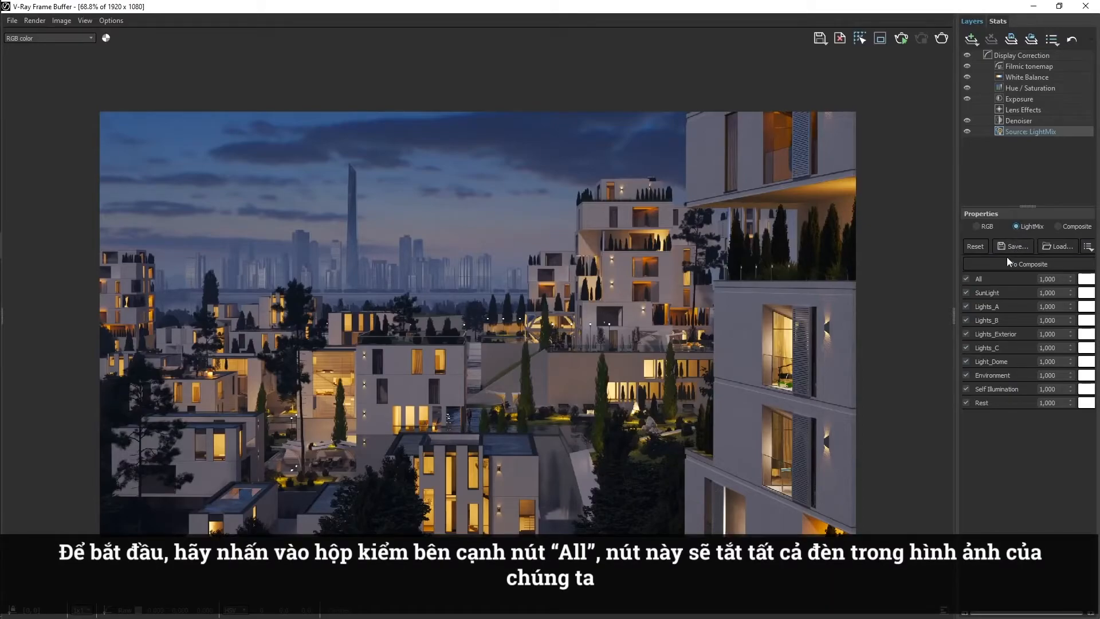
pyautogui.click(966, 278)
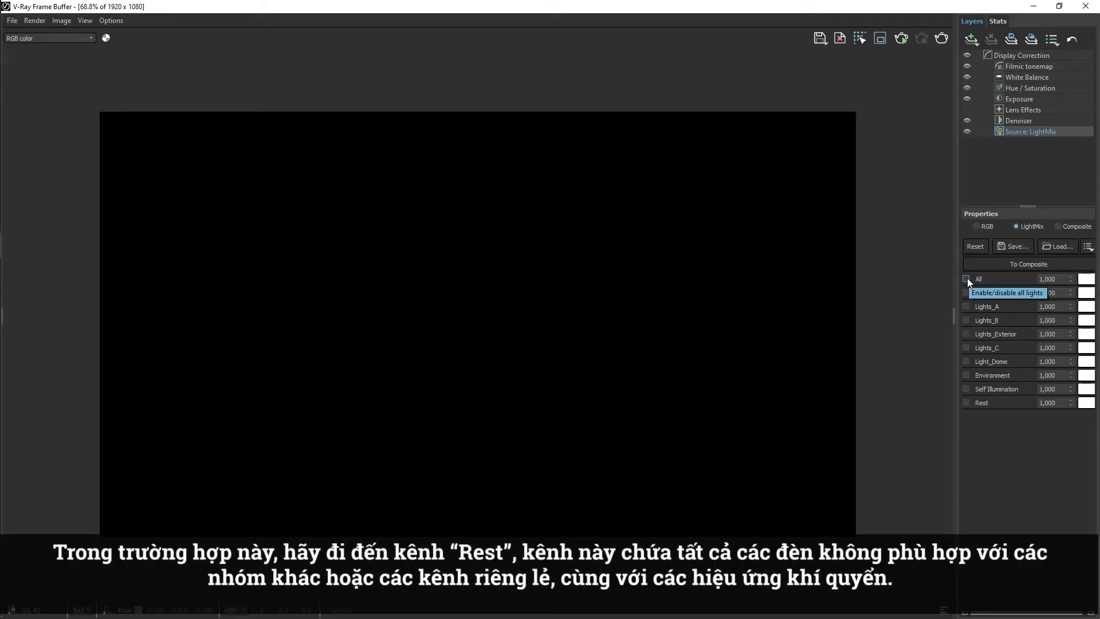
pyautogui.click(966, 402)
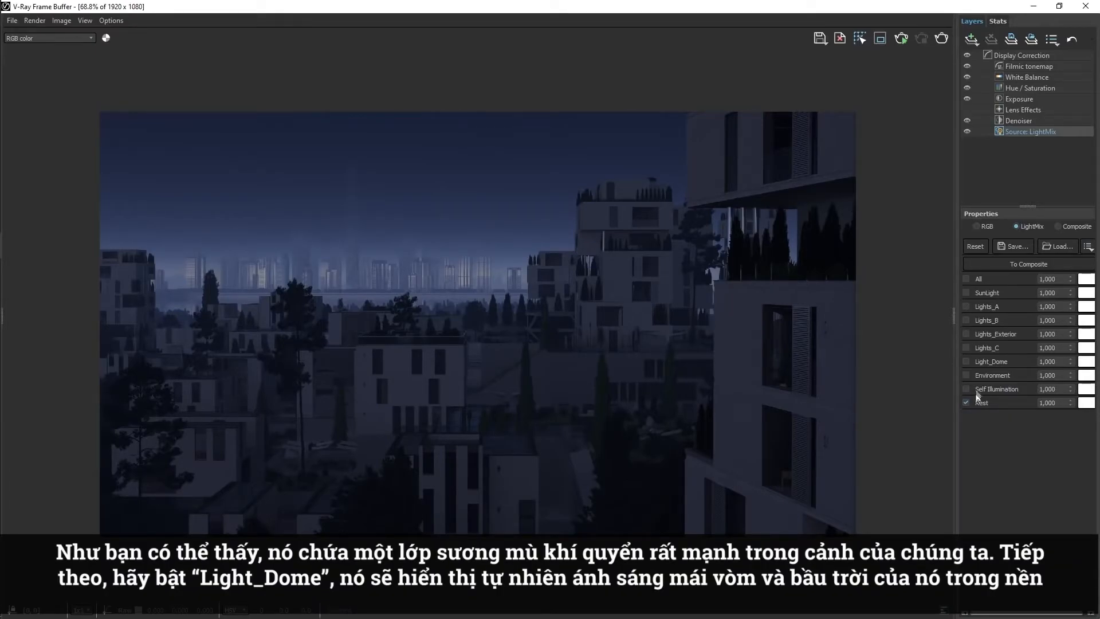
pyautogui.click(966, 361)
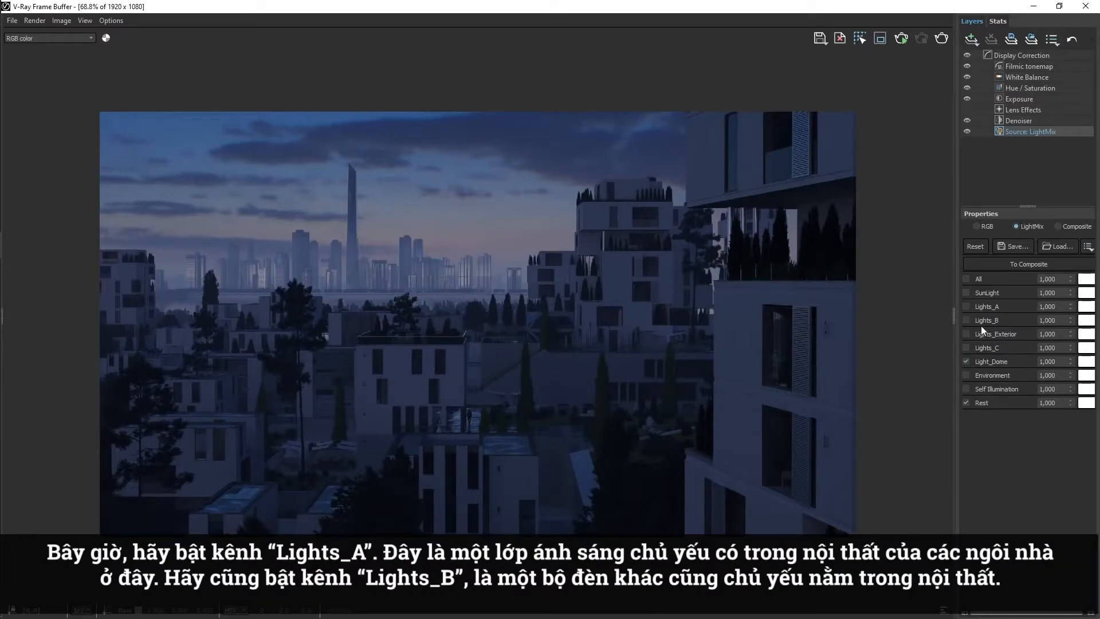
# Enable the Lights_A and Lights_B channels and set the Lights_B multiplier to 3.
pyautogui.click(967, 306)
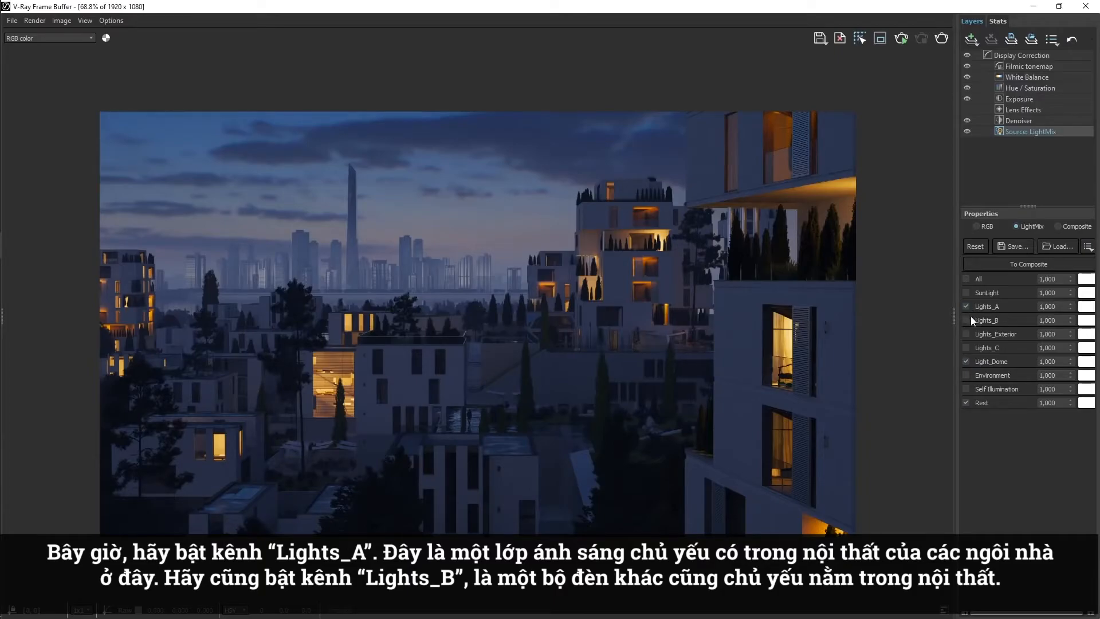
pyautogui.click(967, 320)
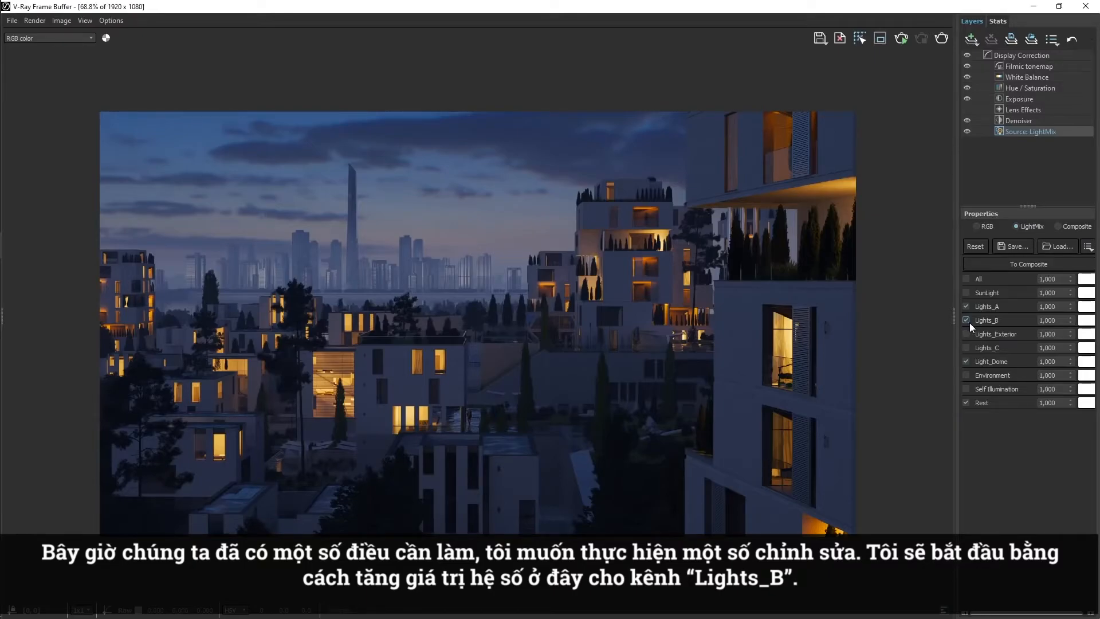
pyautogui.doubleClick(1046, 320)
pyautogui.write('3')
pyautogui.press('Return')
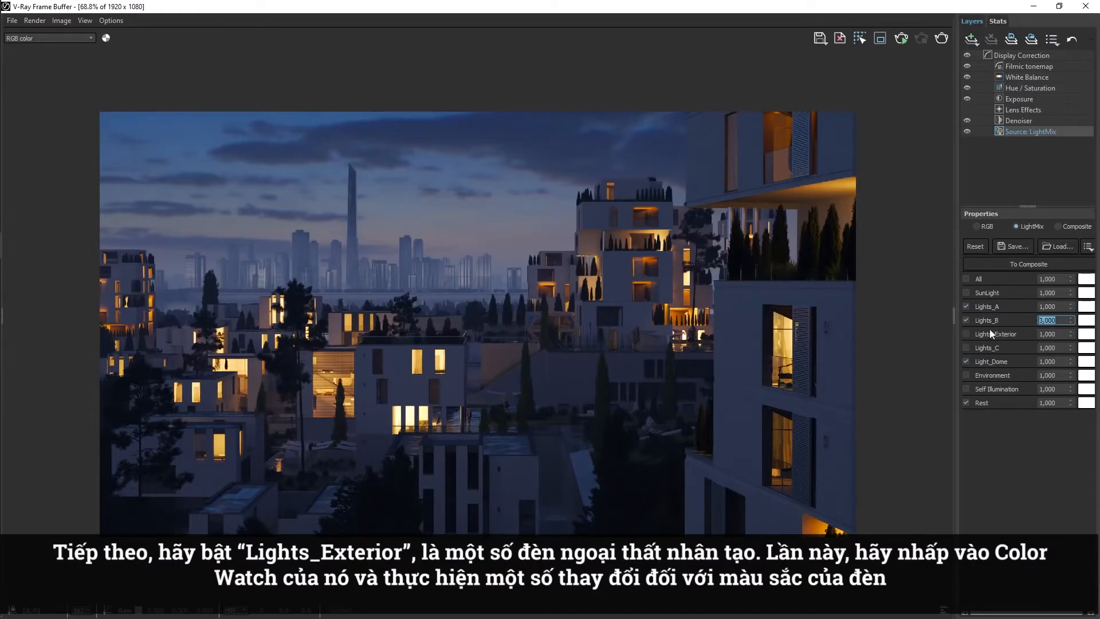
# Enable Lights_Exterior, tint it deep yellow (about R 0.812, G 0.663, B 0.211), and set its multiplier to 3.
pyautogui.click(966, 334)
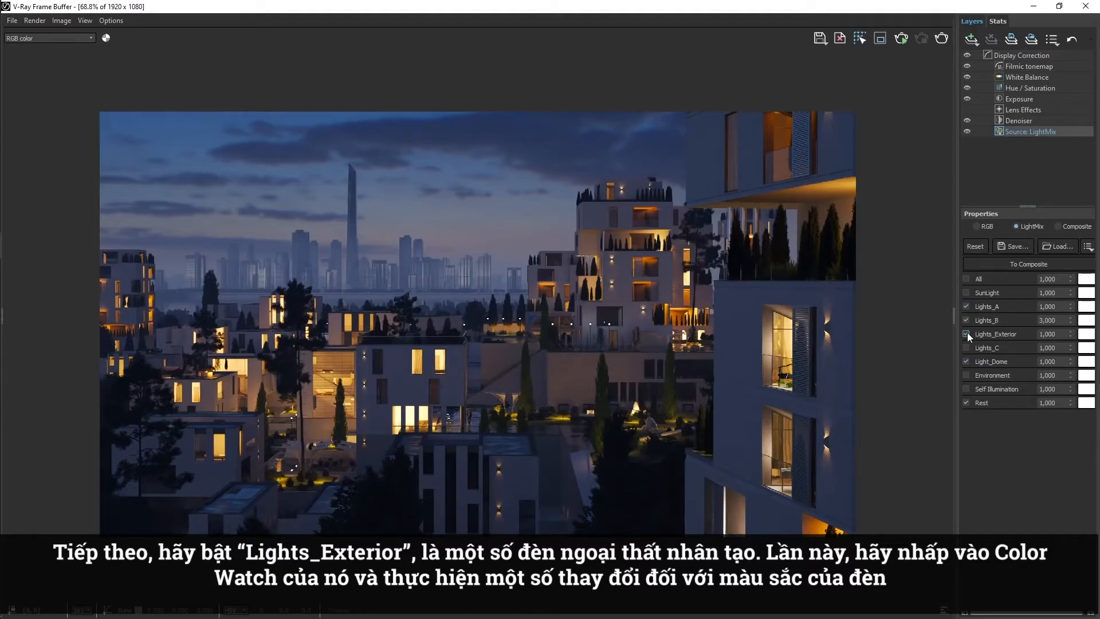
pyautogui.click(1086, 333)
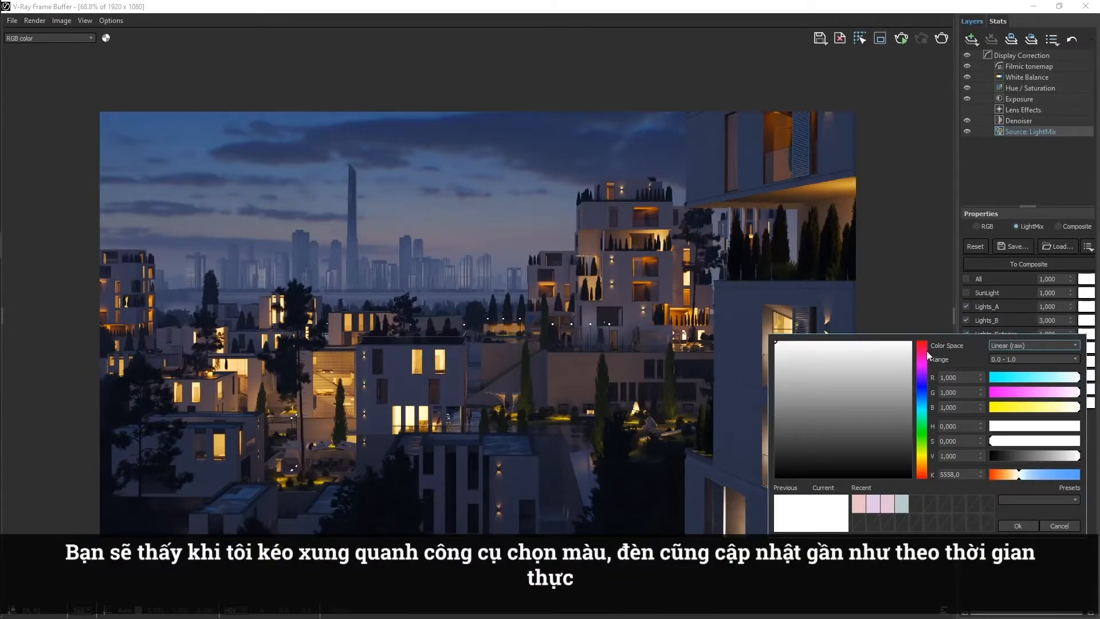
pyautogui.moveTo(865, 359); pyautogui.dragTo(838, 358)
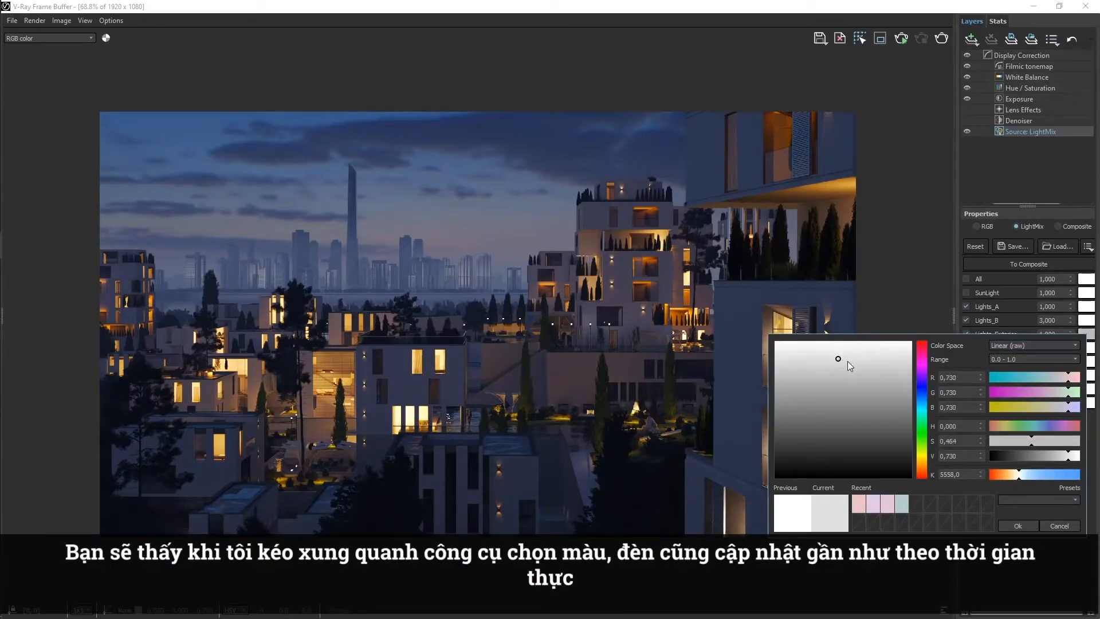
pyautogui.click(875, 353)
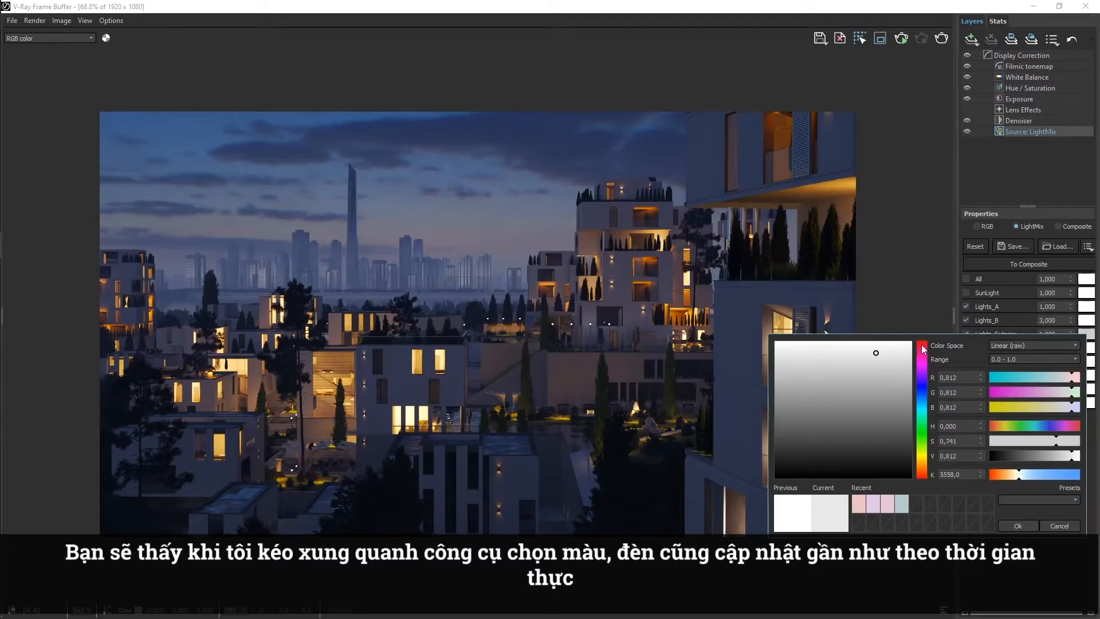
pyautogui.moveTo(923, 348); pyautogui.dragTo(930, 462)
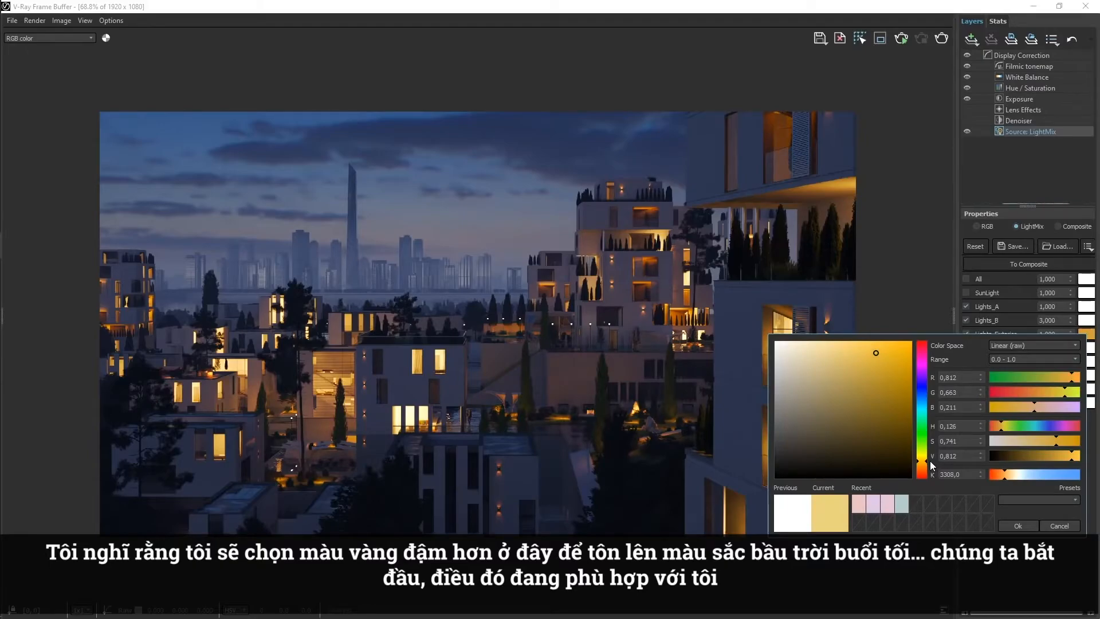
pyautogui.click(1008, 522)
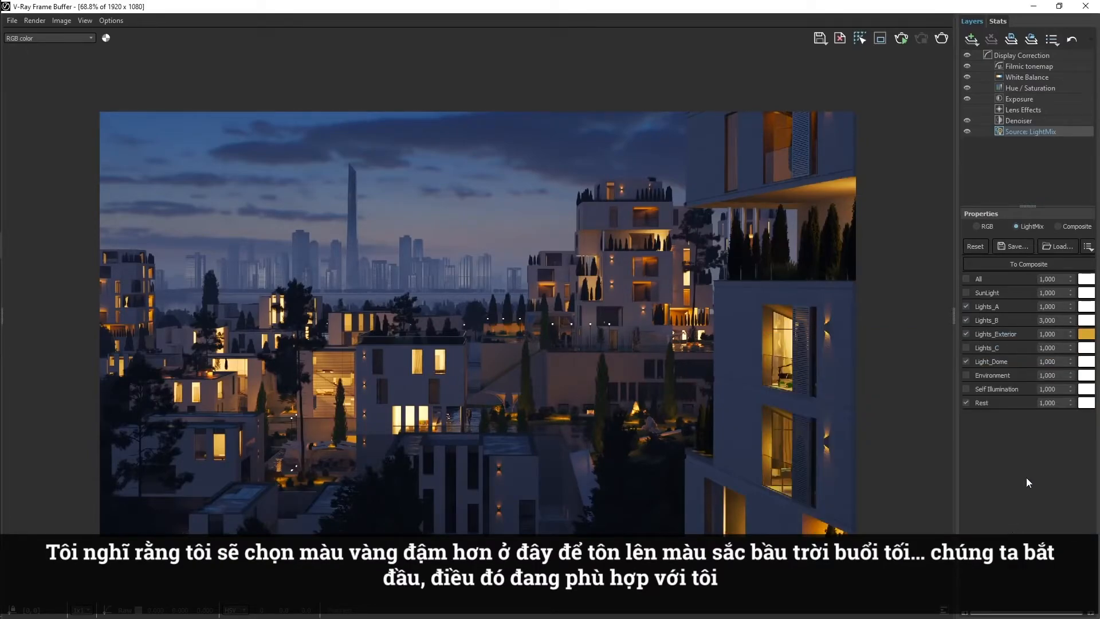
pyautogui.moveTo(1059, 333); pyautogui.dragTo(1022, 336)
pyautogui.press('Return')
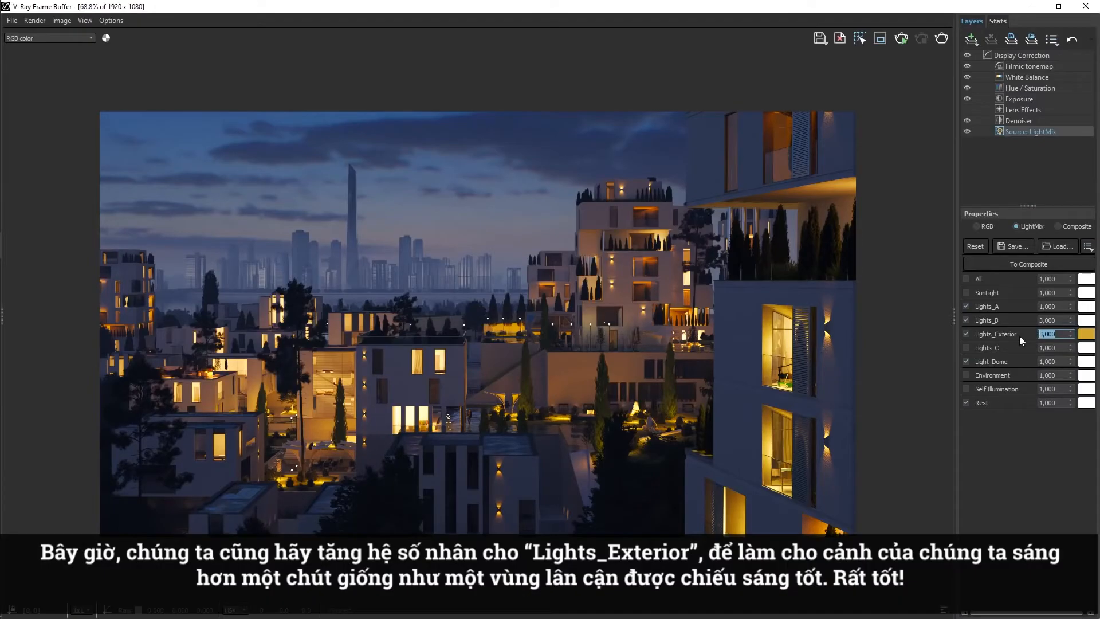
# Enable the Lights_C and Self Illumination channels and set the Self Illumination multiplier to 30.
pyautogui.click(968, 347)
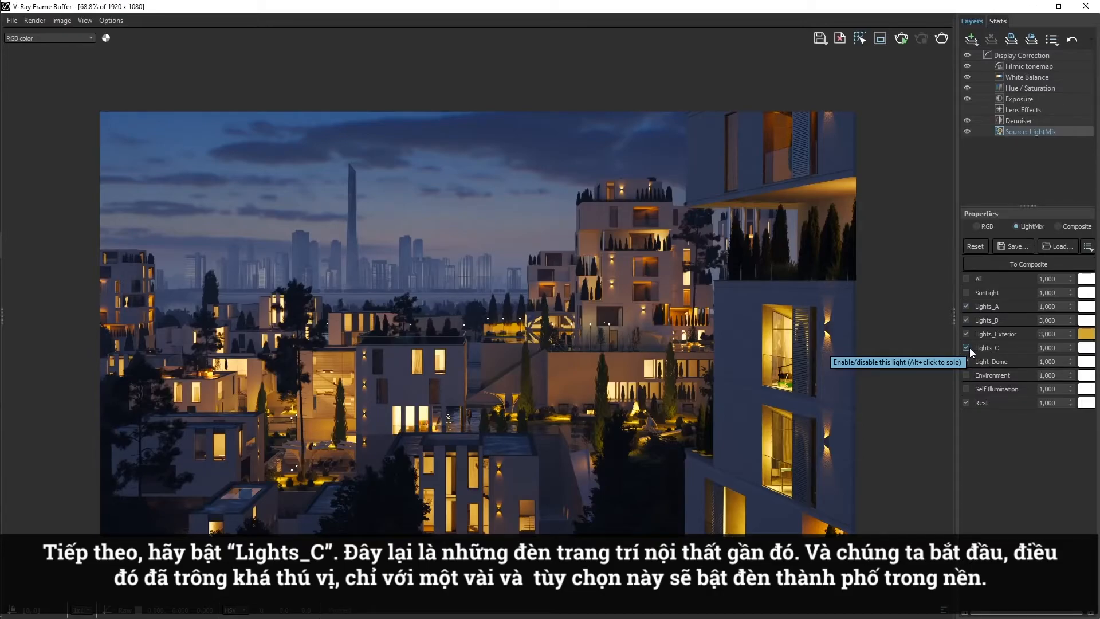
pyautogui.click(966, 362)
pyautogui.click(967, 388)
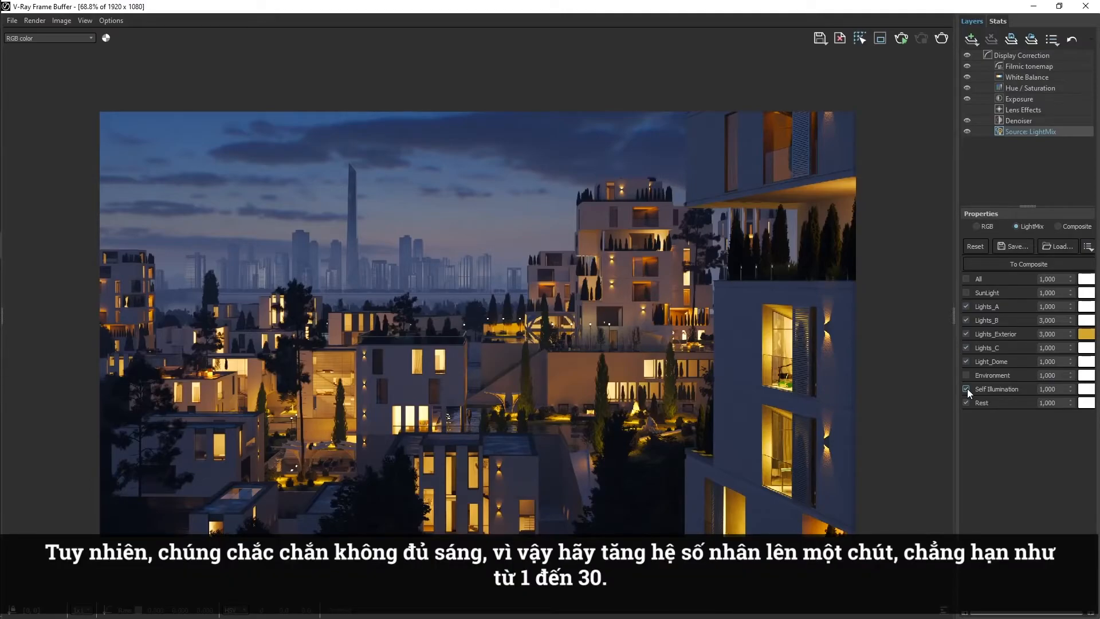
pyautogui.doubleClick(1045, 389)
pyautogui.write('30')
pyautogui.press('Return')
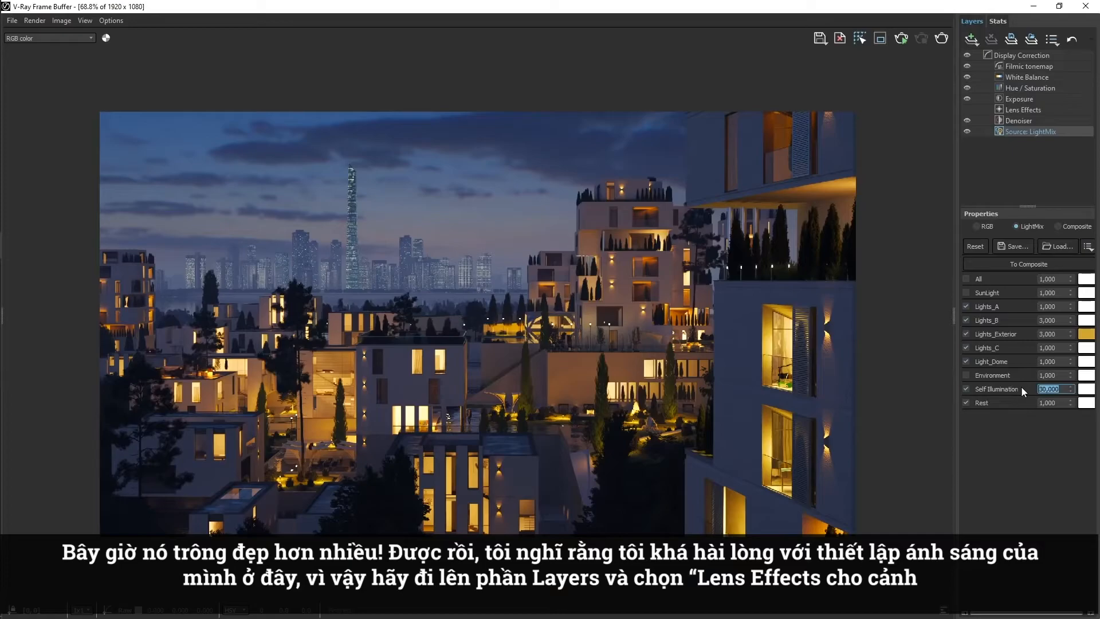
# Enable the bloom/glare effect on the Lens Effects layer and reduce the layer's opacity.
pyautogui.click(1024, 111)
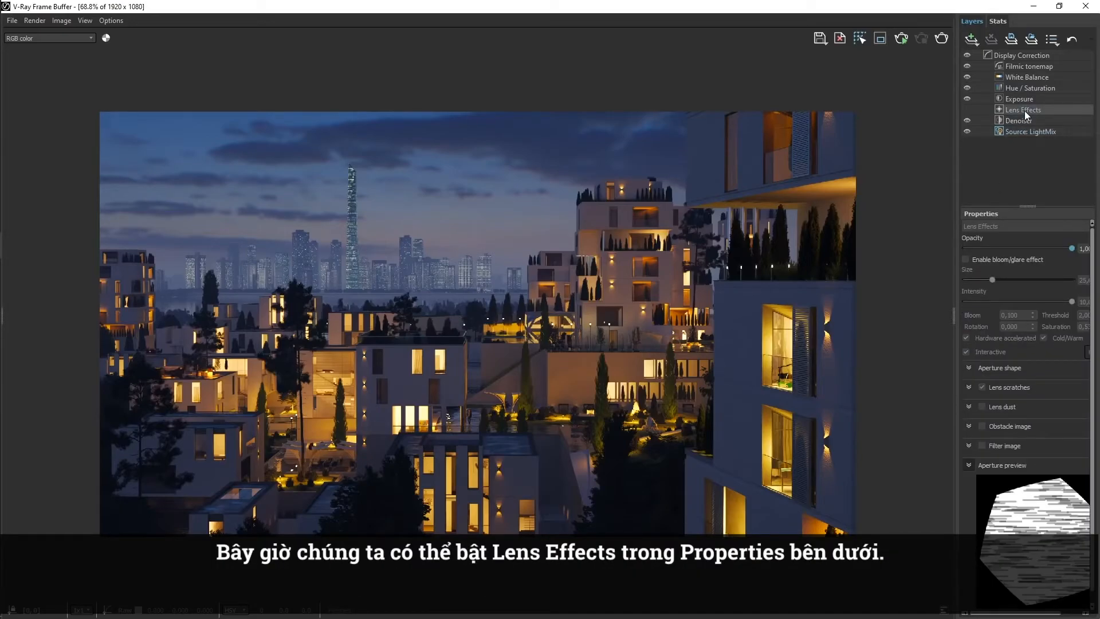
pyautogui.click(967, 258)
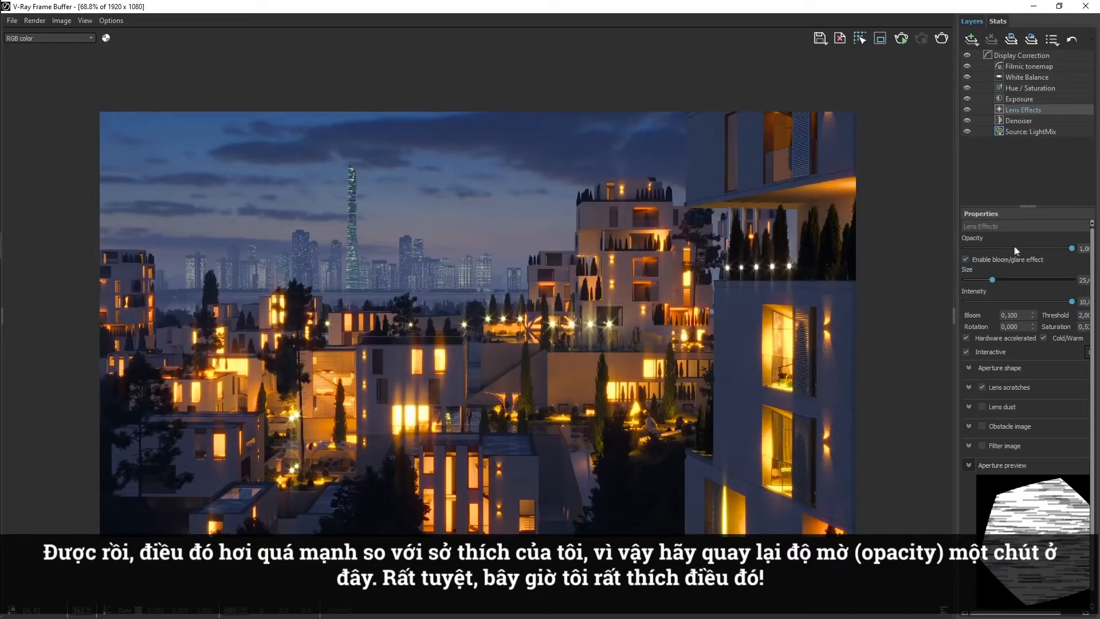
pyautogui.moveTo(1029, 247); pyautogui.dragTo(1010, 248)
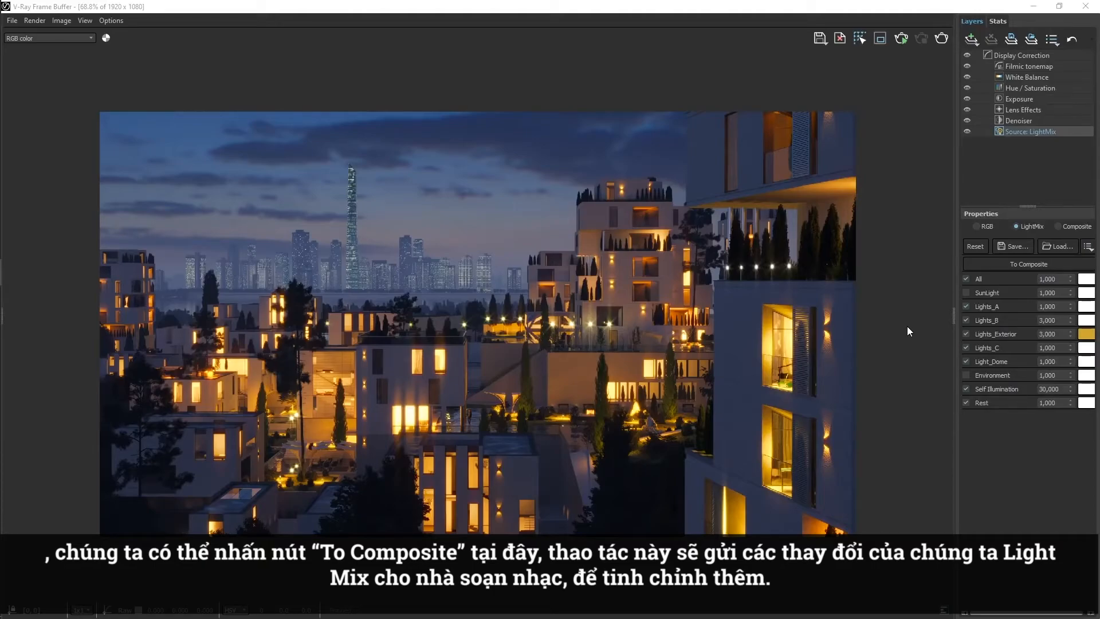
# Send the LightMix adjustments to the compositor and collapse the resulting LightMix folder.
pyautogui.click(991, 266)
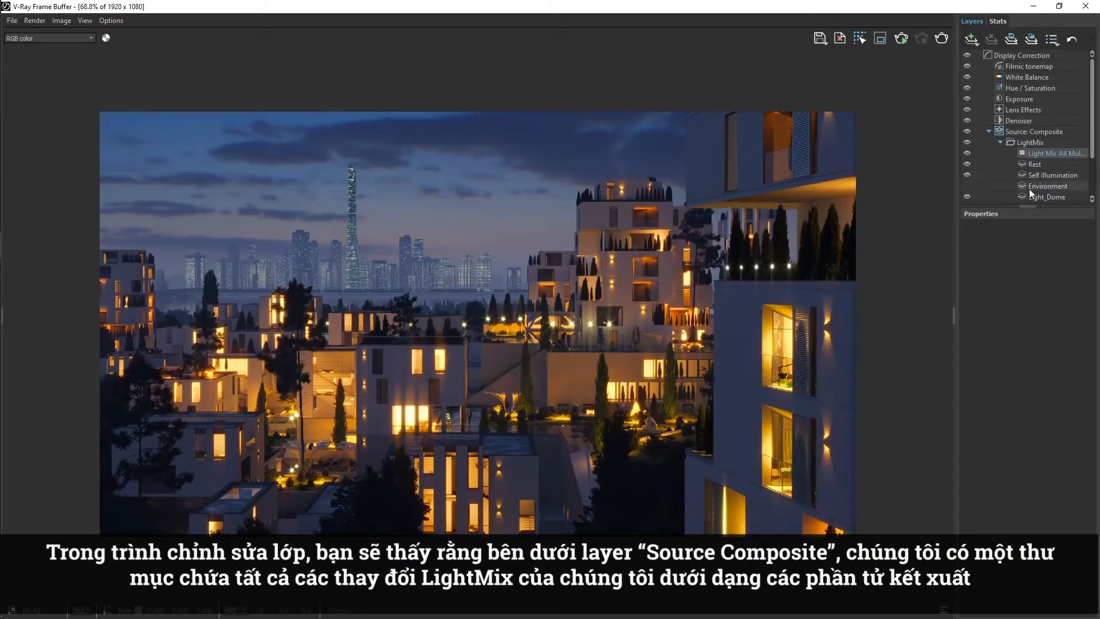
pyautogui.scroll(-3, 1025, 188)
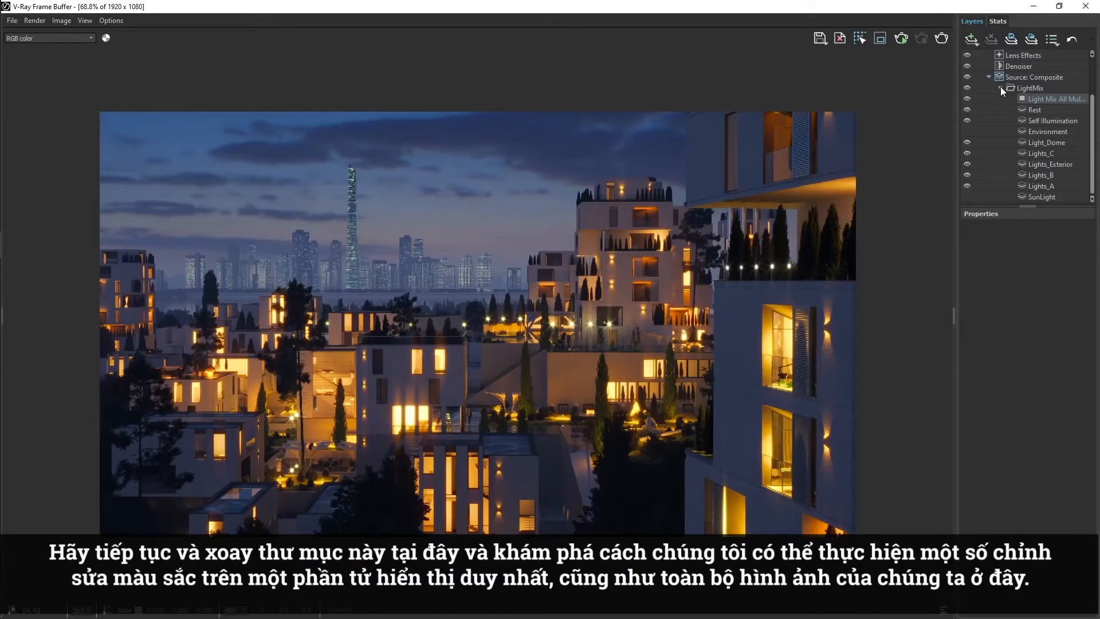
pyautogui.click(1000, 88)
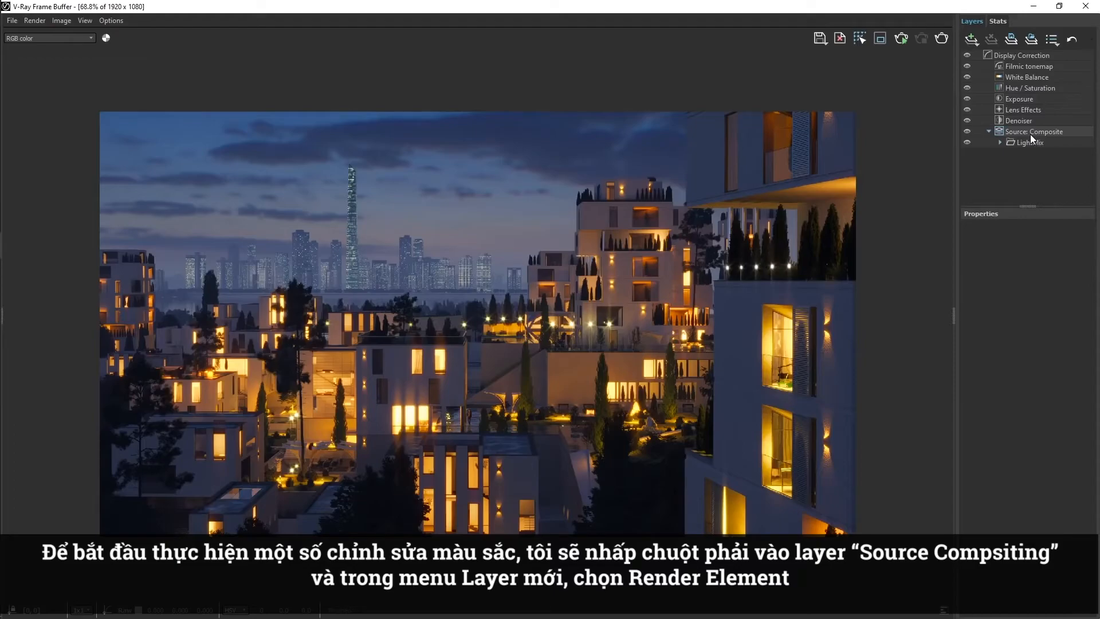
# Add a Render Element layer under Source: Composite and set its element to Atmosphere.
pyautogui.rightClick(1036, 132)
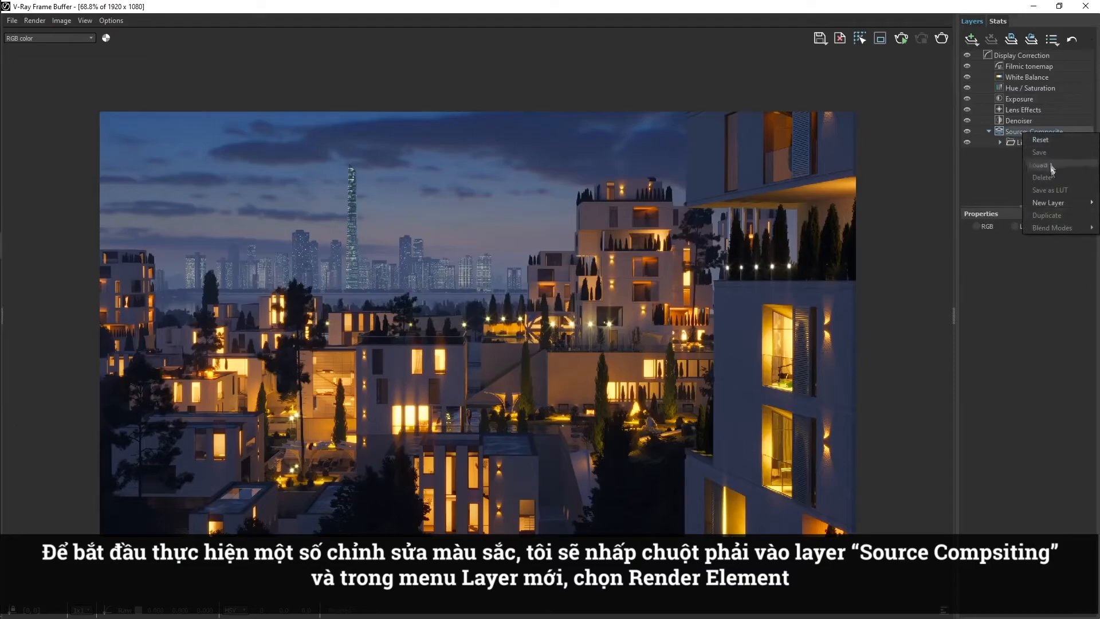
pyautogui.moveTo(1045, 203)
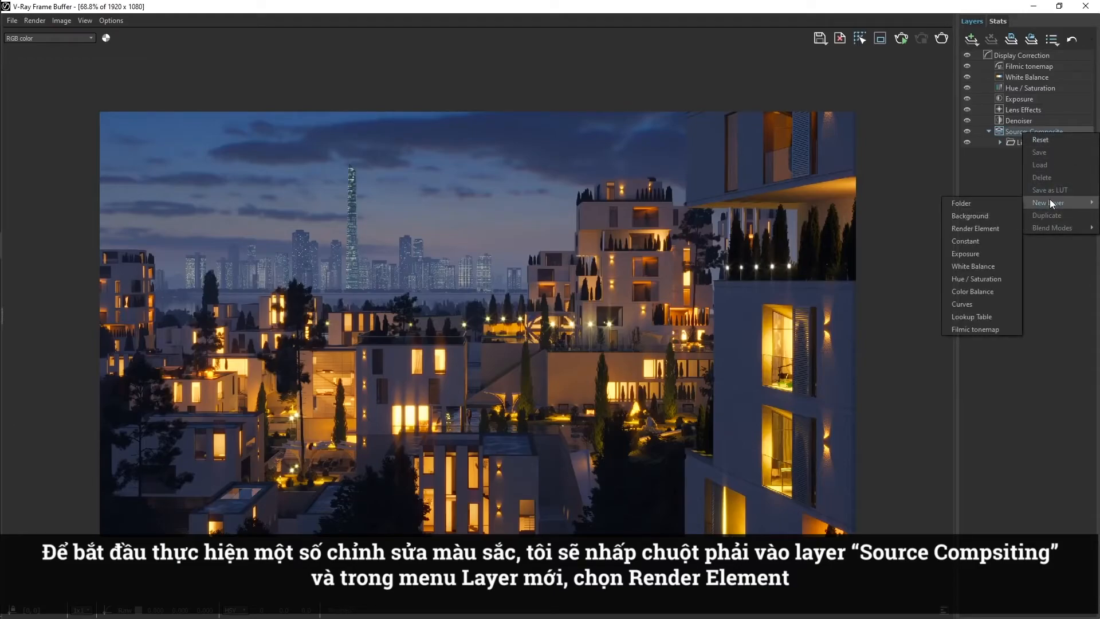
pyautogui.click(1001, 229)
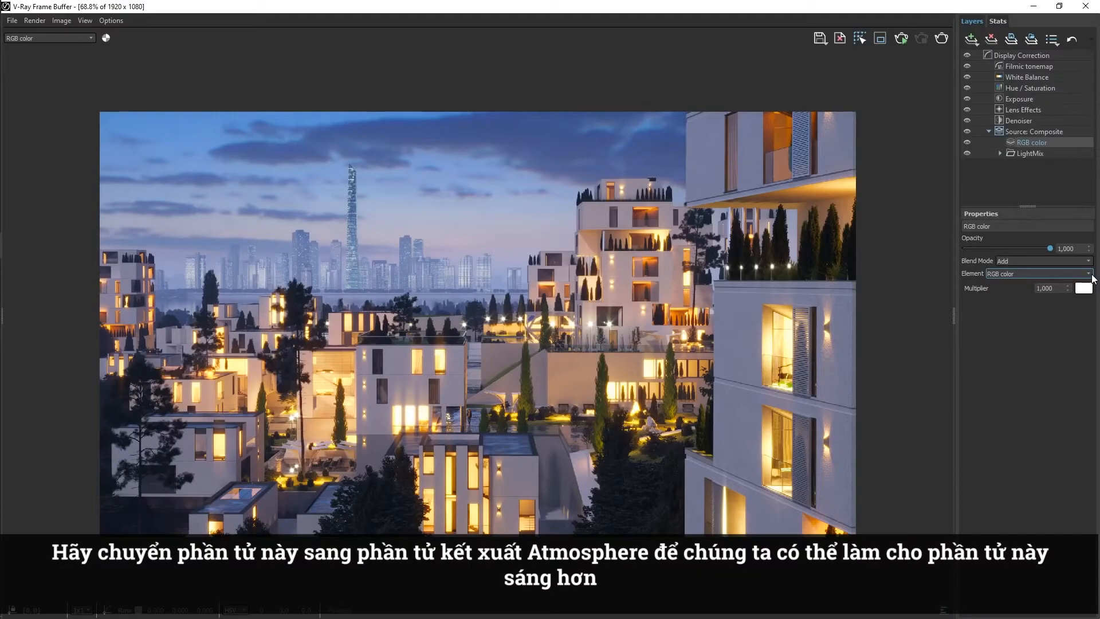
pyautogui.click(1089, 274)
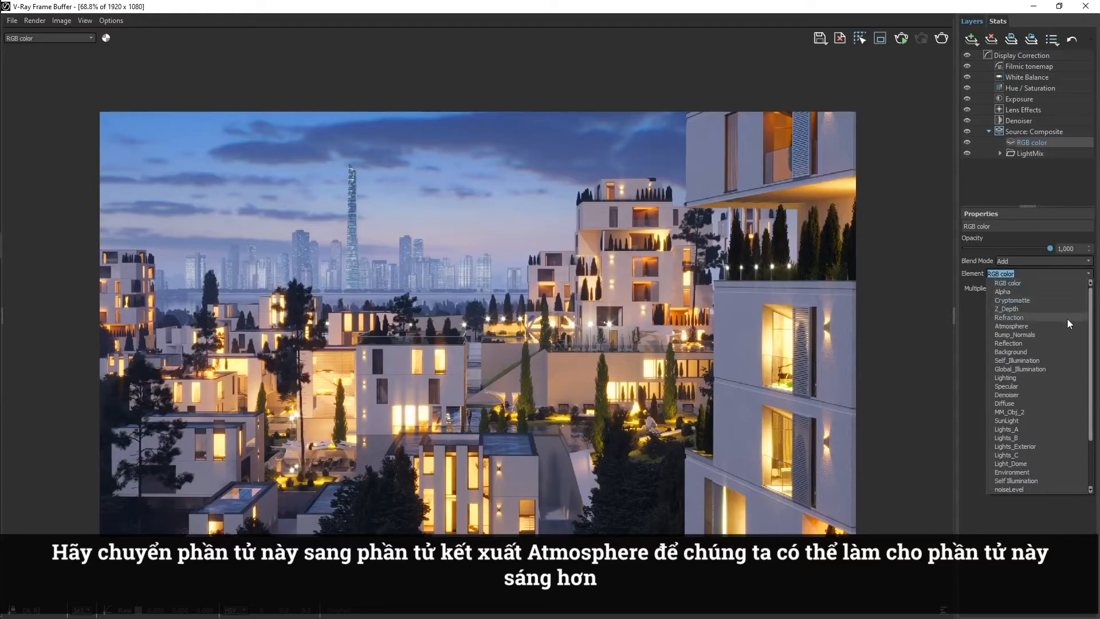
pyautogui.click(1065, 326)
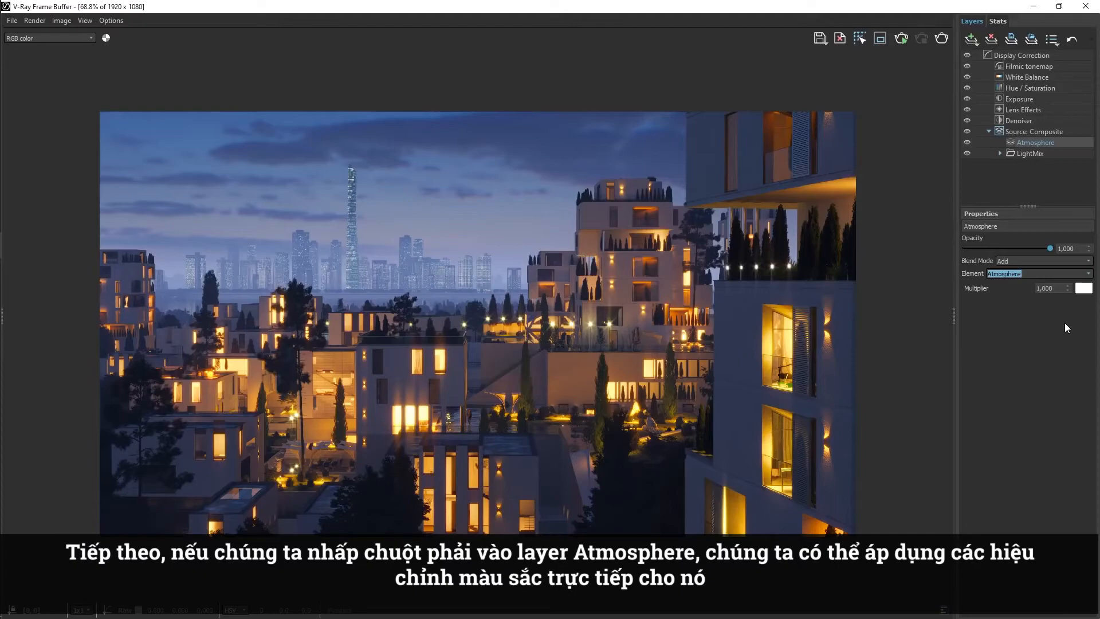
# Add a Curves correction to the Atmosphere layer and reshape it with a midpoint at about (0.432, 0.545).
pyautogui.rightClick(1040, 144)
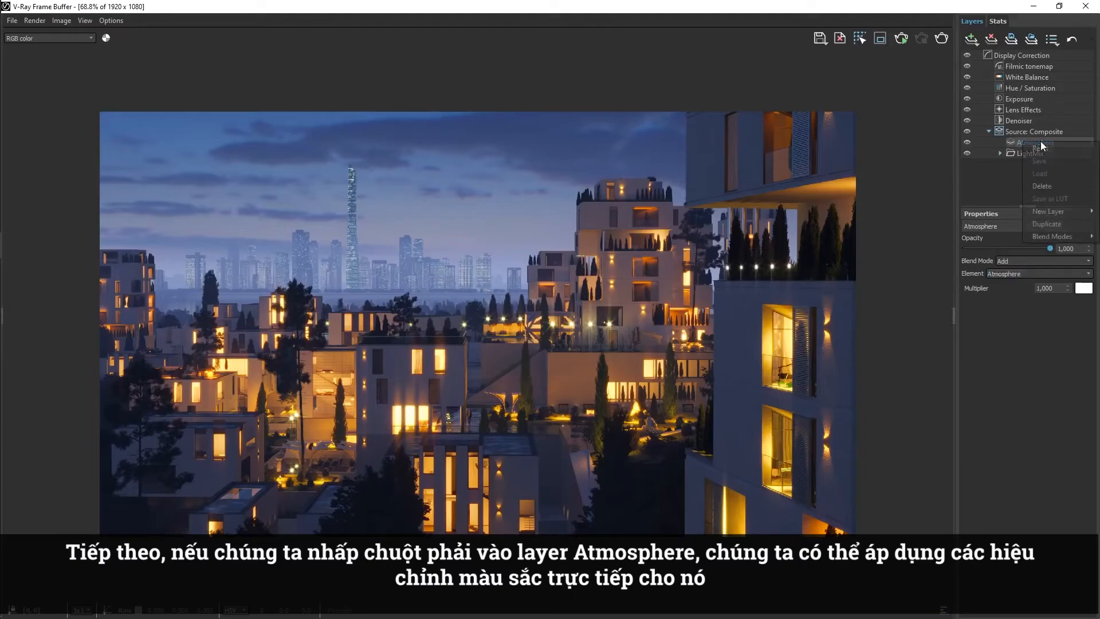
pyautogui.moveTo(1055, 212)
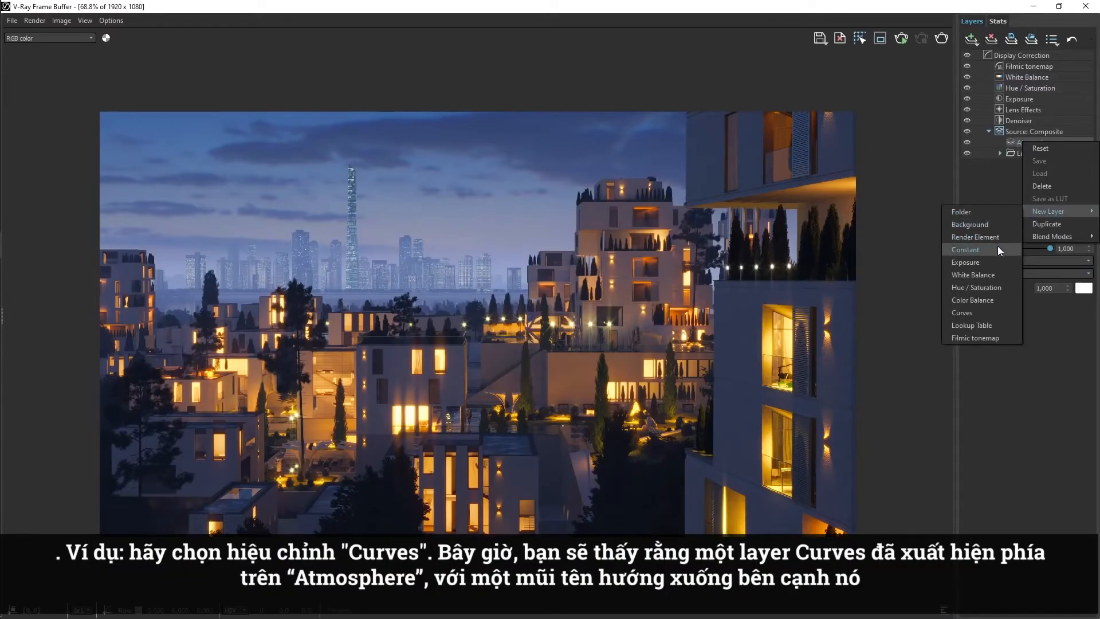
pyautogui.click(988, 314)
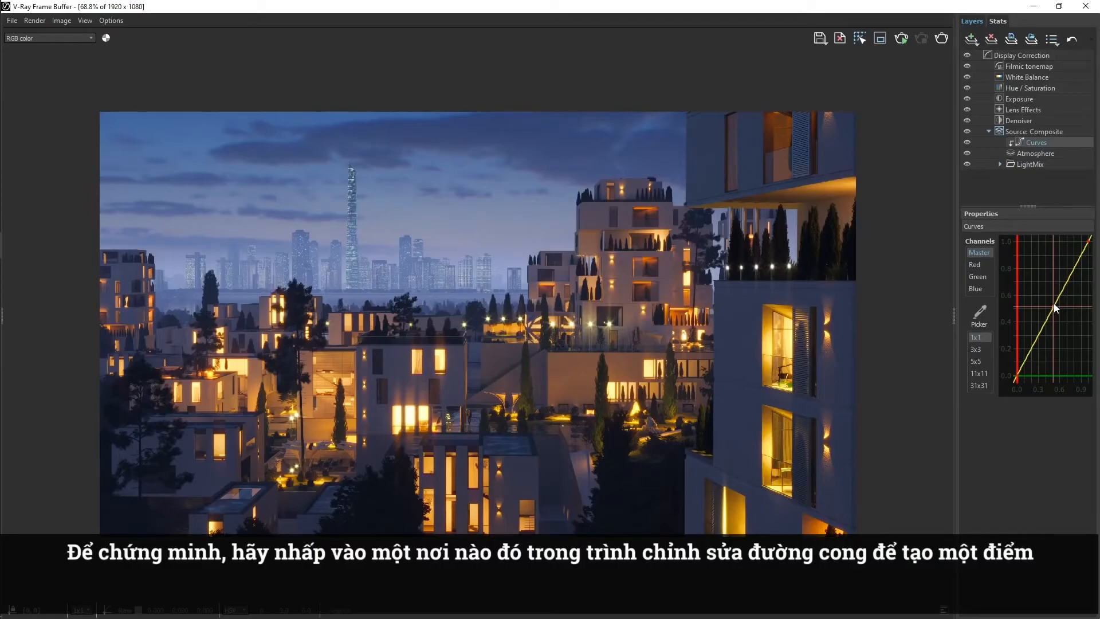
pyautogui.click(1053, 304)
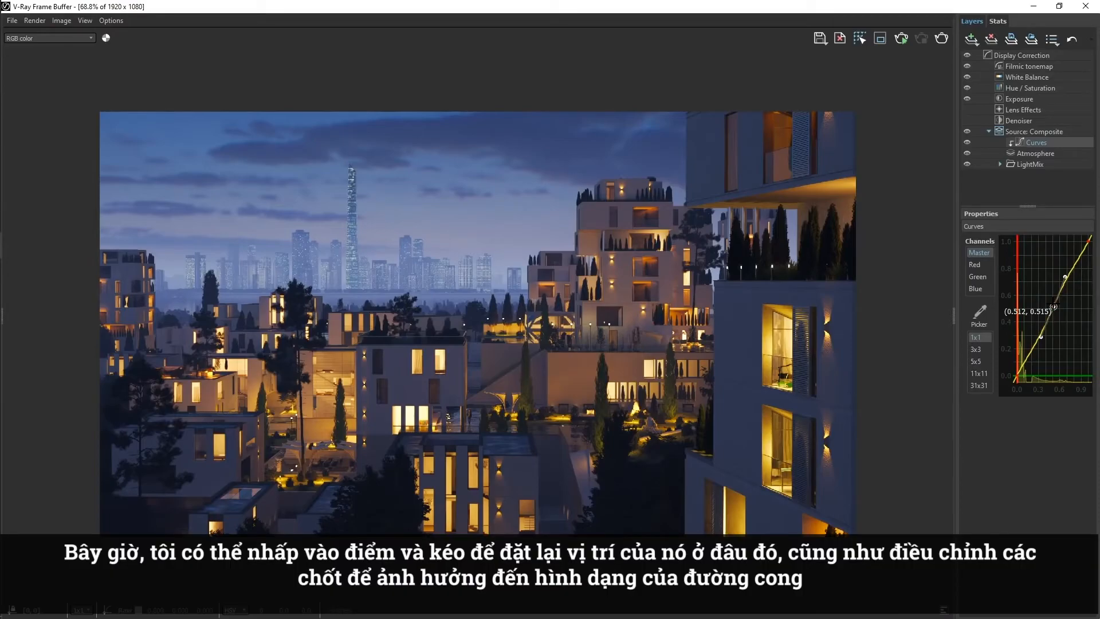
pyautogui.moveTo(1053, 307); pyautogui.dragTo(1049, 305)
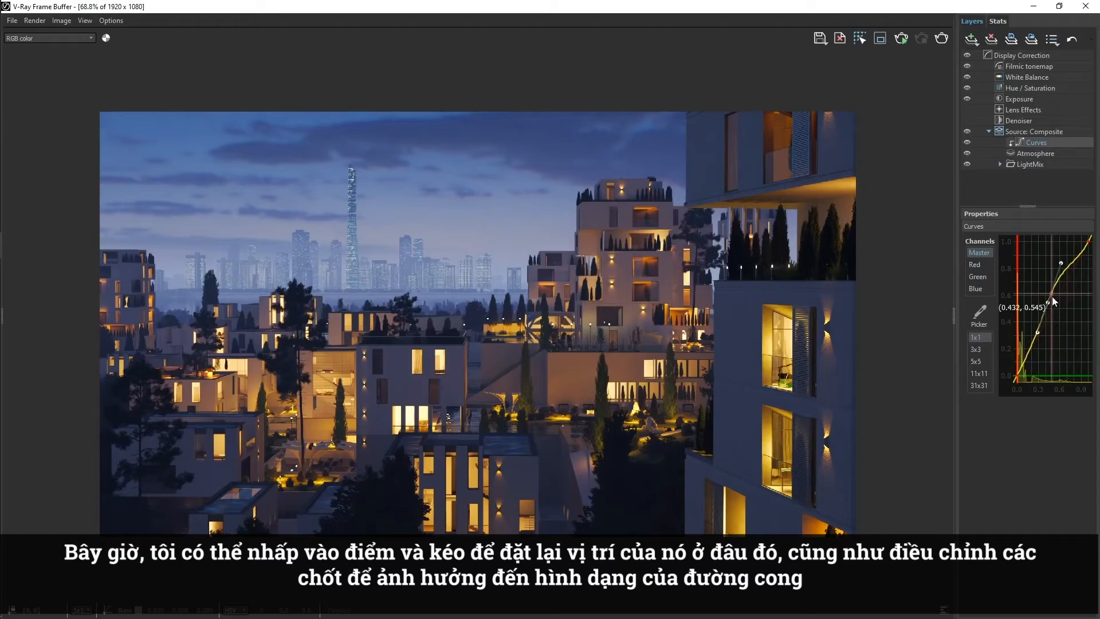
pyautogui.moveTo(1061, 263)
pyautogui.mouseDown()
pyautogui.moveTo(1050, 262)
pyautogui.moveTo(1072, 275)
pyautogui.moveTo(1060, 266)
pyautogui.mouseUp()
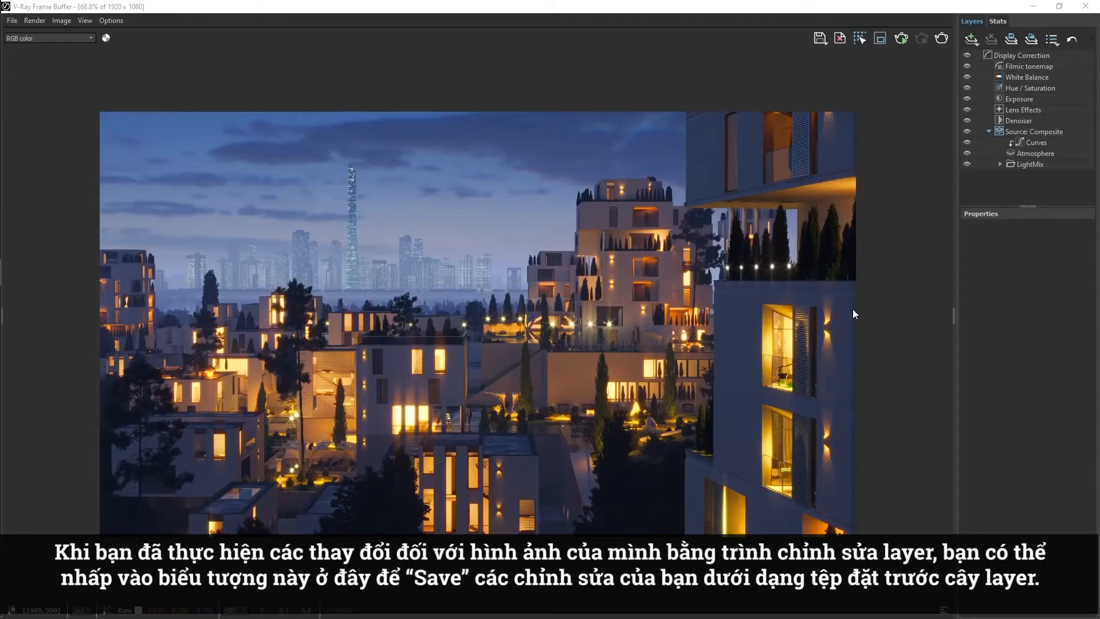
# Save the current layer tree as a VFB layers preset file named 1 in the Presets folder.
pyautogui.click(1011, 39)
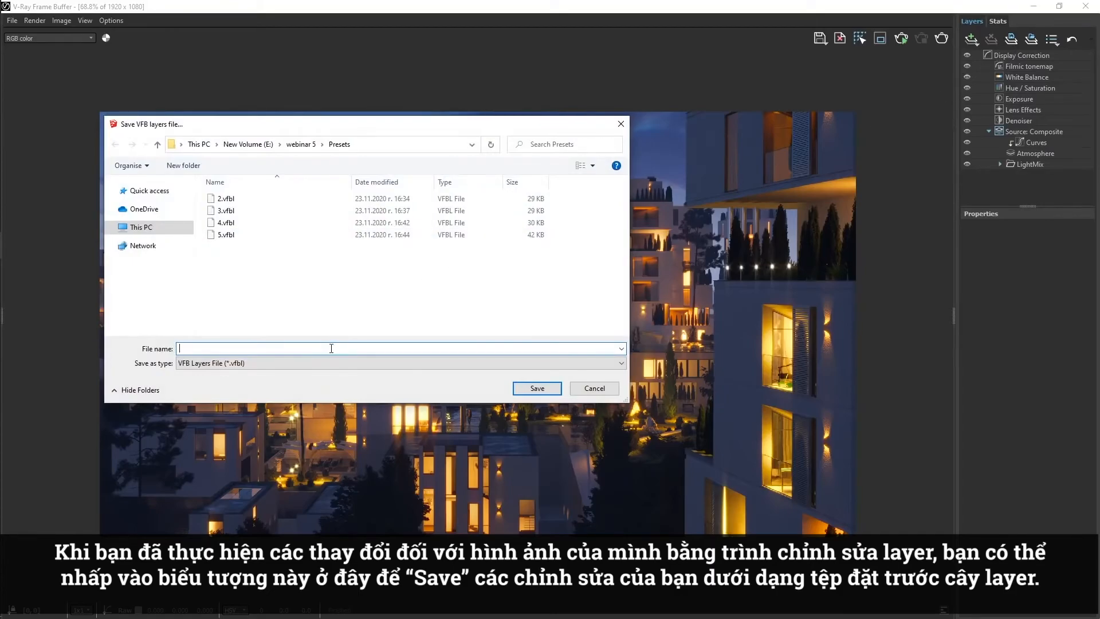
pyautogui.write('1')
pyautogui.press('Return')
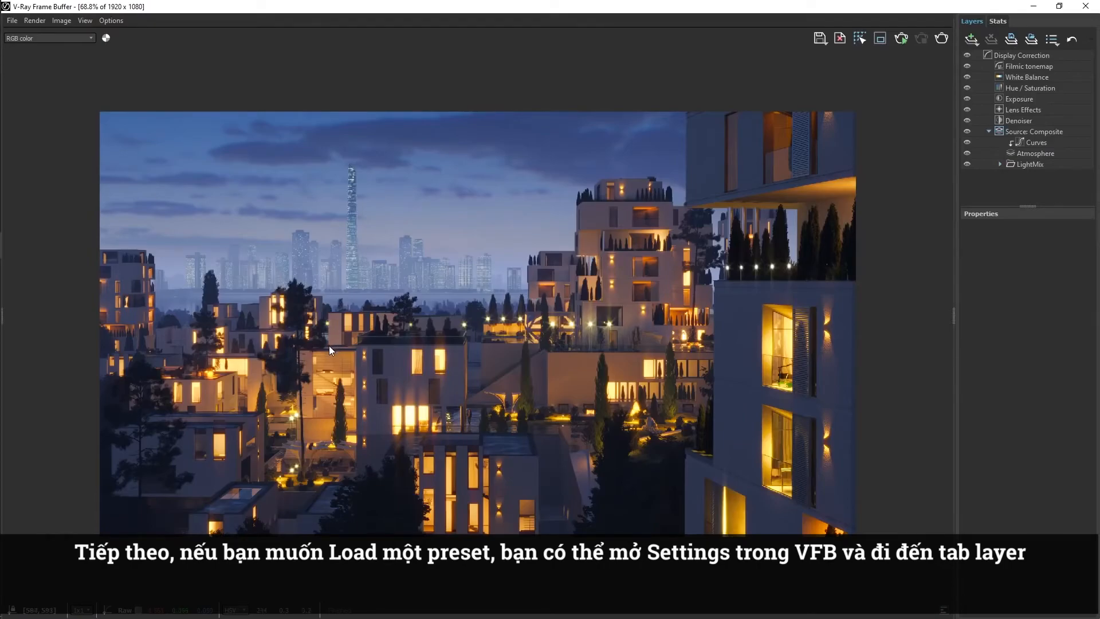
# Set the layer presets path to E:\webinar 5\Presets in the VFB settings and save the change.
pyautogui.click(118, 20)
pyautogui.click(118, 32)
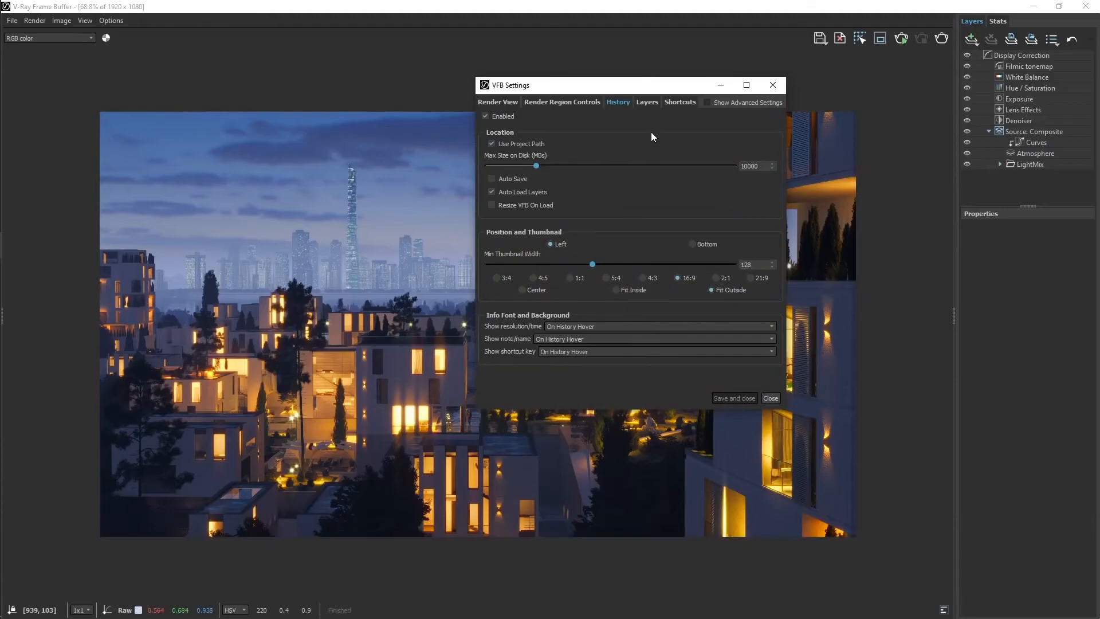
pyautogui.click(650, 103)
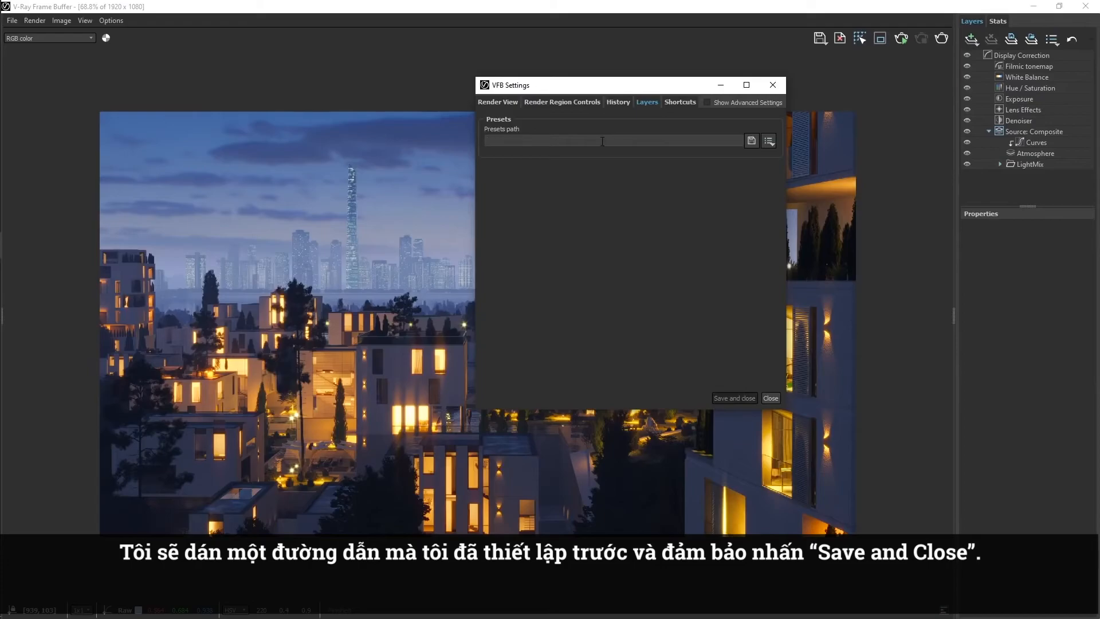
pyautogui.write('E:\\webinar 5\\Presets')
pyautogui.click(724, 399)
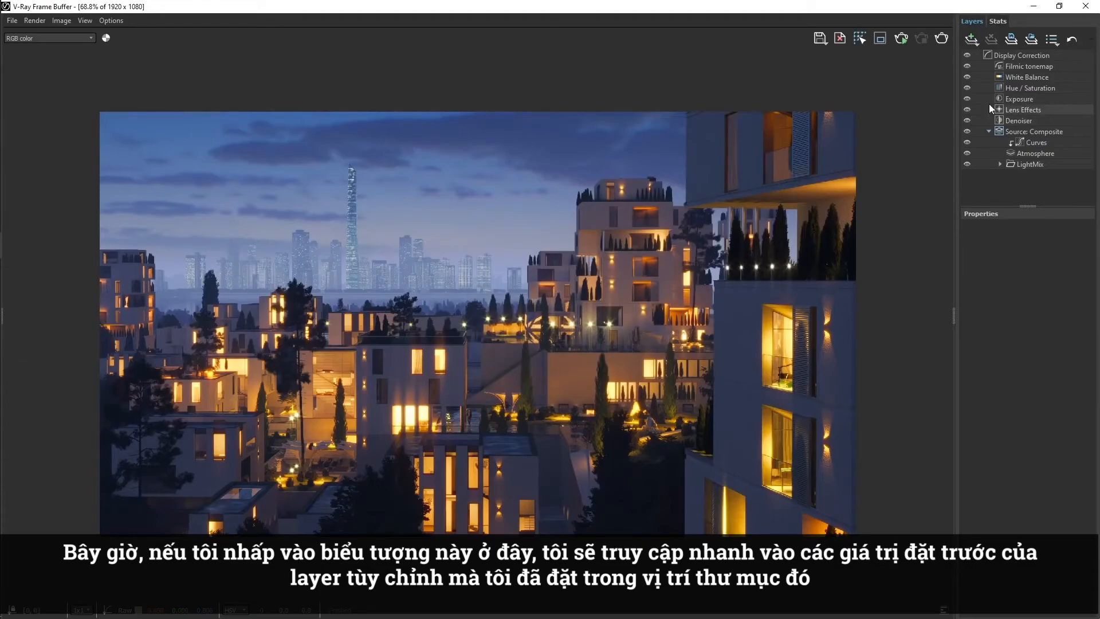
# Load the custom layer preset 2.vfbl, followed by 5.vfbl, to compare different looks on the same render.
pyautogui.click(1051, 40)
pyautogui.click(1030, 85)
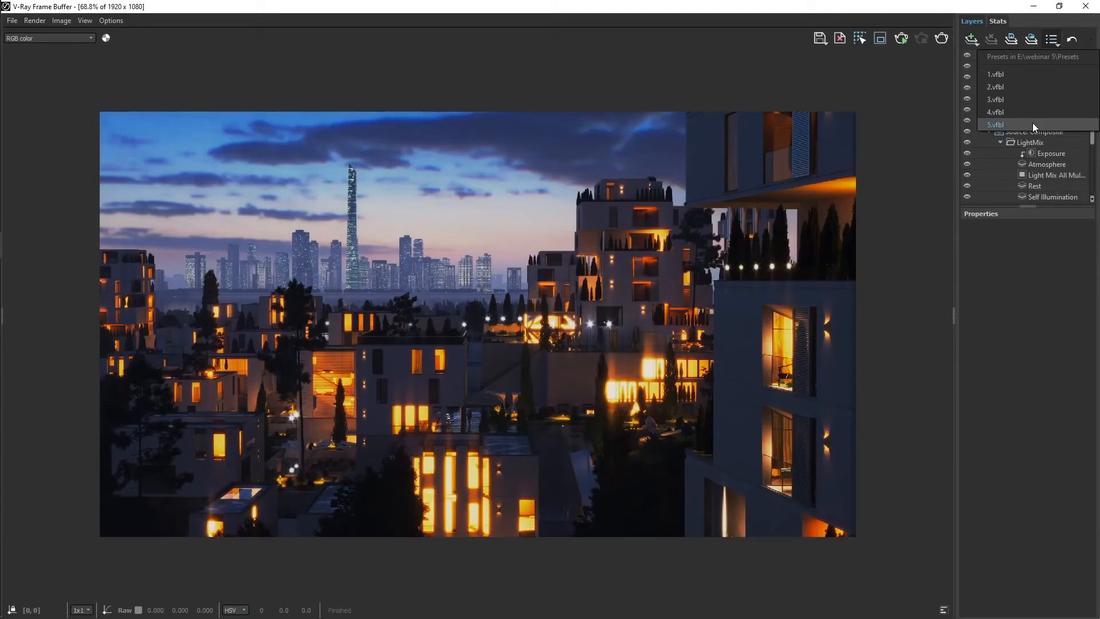
pyautogui.click(1032, 122)
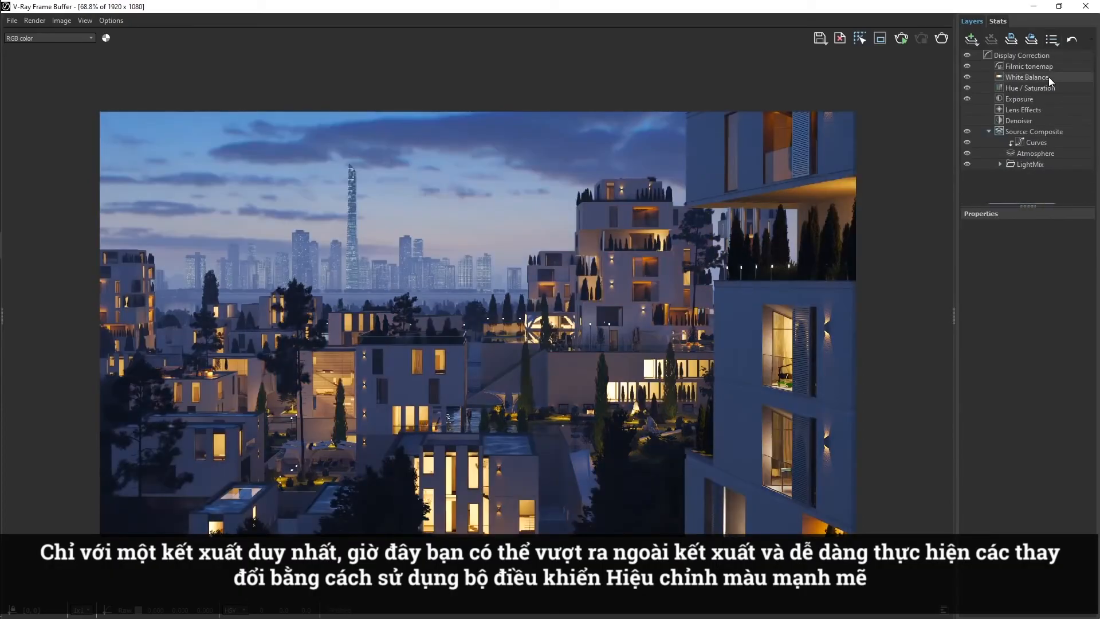